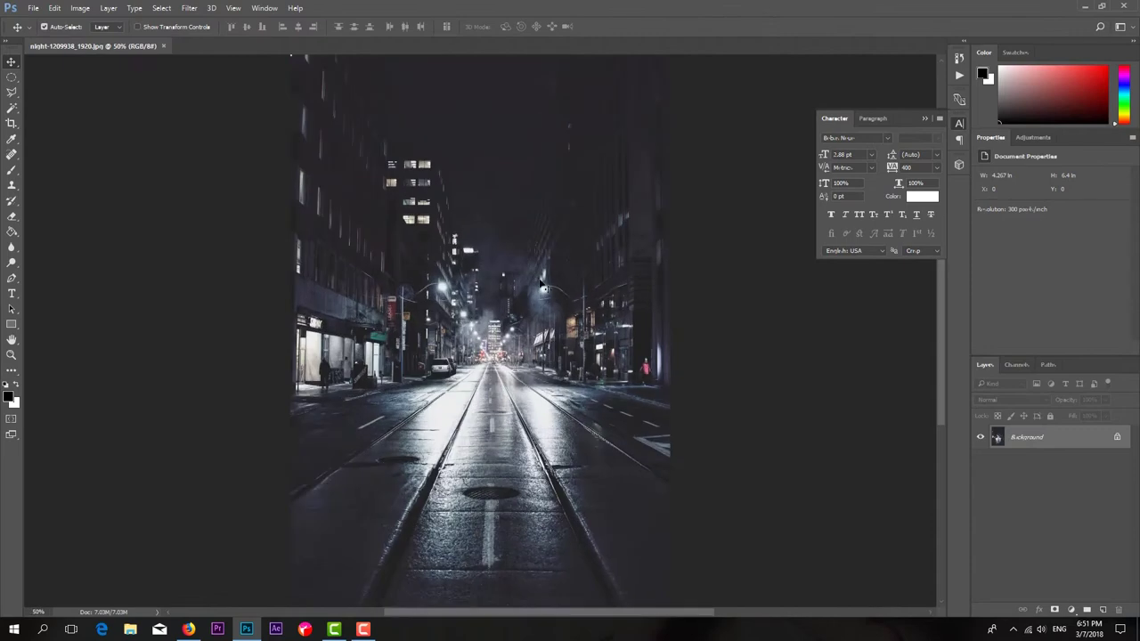
With the night street photo open as the background, open the Filter menu
click(190, 8)
Apply Camera Raw to the street photo: Blacks -44, Shadows +38, Clarity +36, Highlights -17
click(219, 77)
mouse_move(894, 356)
mouse_down()
mouse_move(862, 356)
mouse_move(920, 384)
mouse_up()
drag(893, 301, 880, 303)
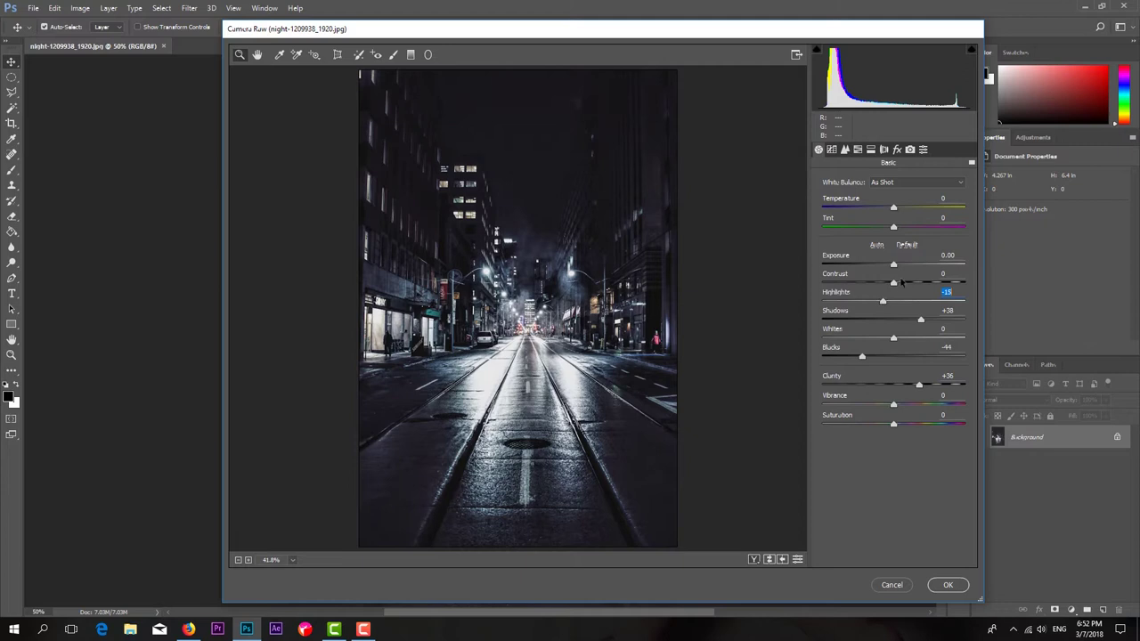
click(949, 585)
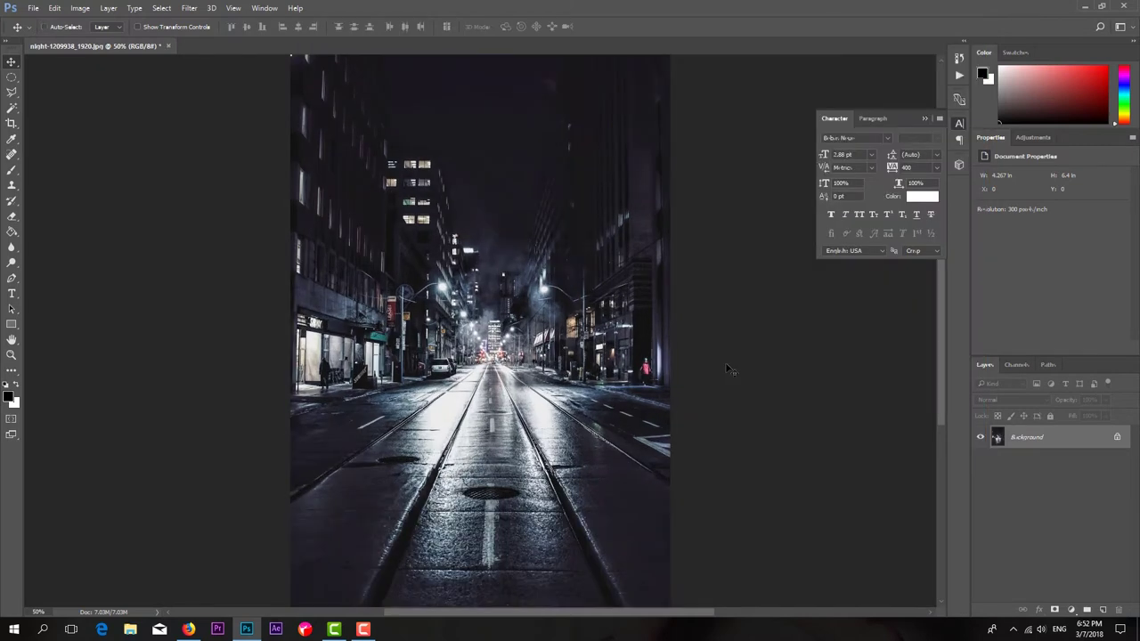
click(34, 8)
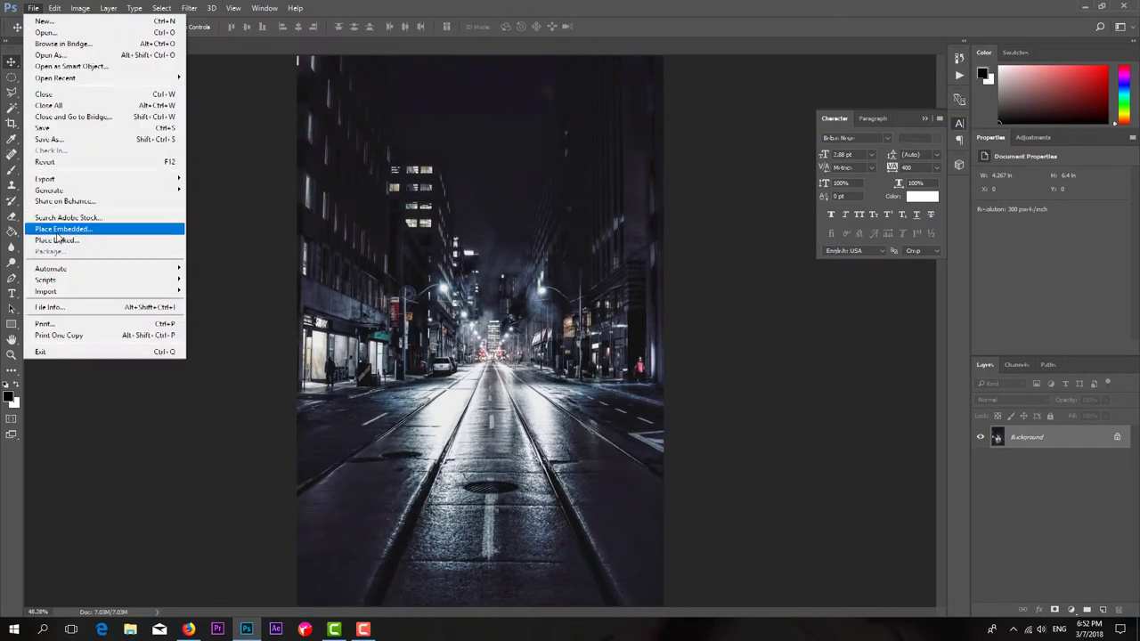
Place police_car_PNG14 as an embedded image, scaled down and moved mid-street
click(62, 229)
scroll(575, 145, down, 3)
click(472, 182)
click(483, 356)
drag(664, 237, 541, 300)
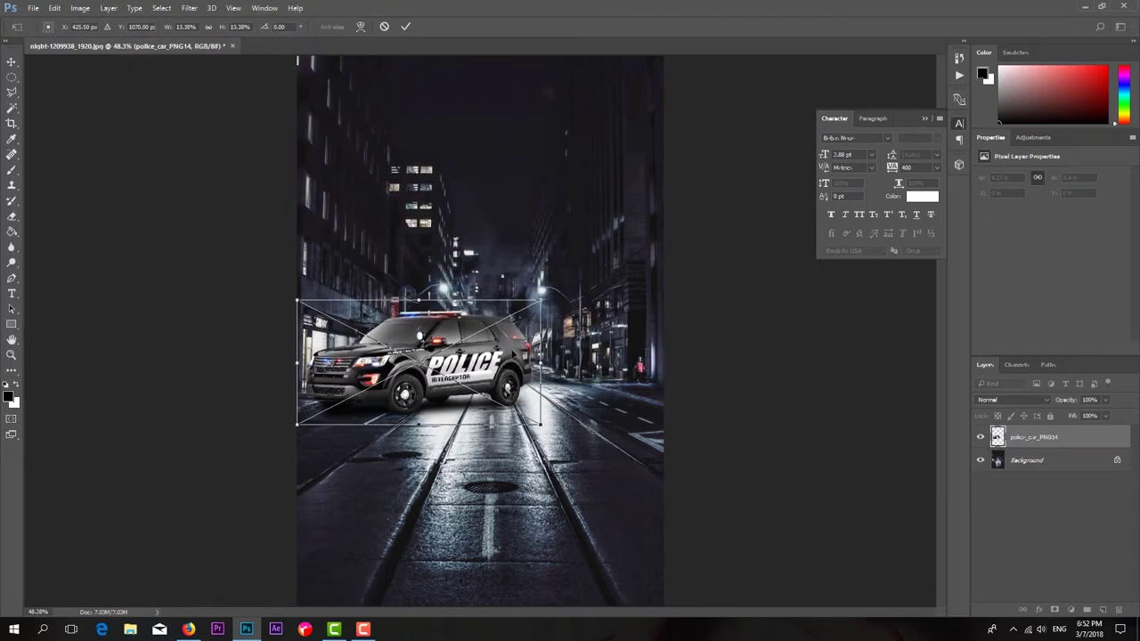
drag(418, 365, 476, 403)
drag(595, 341, 613, 331)
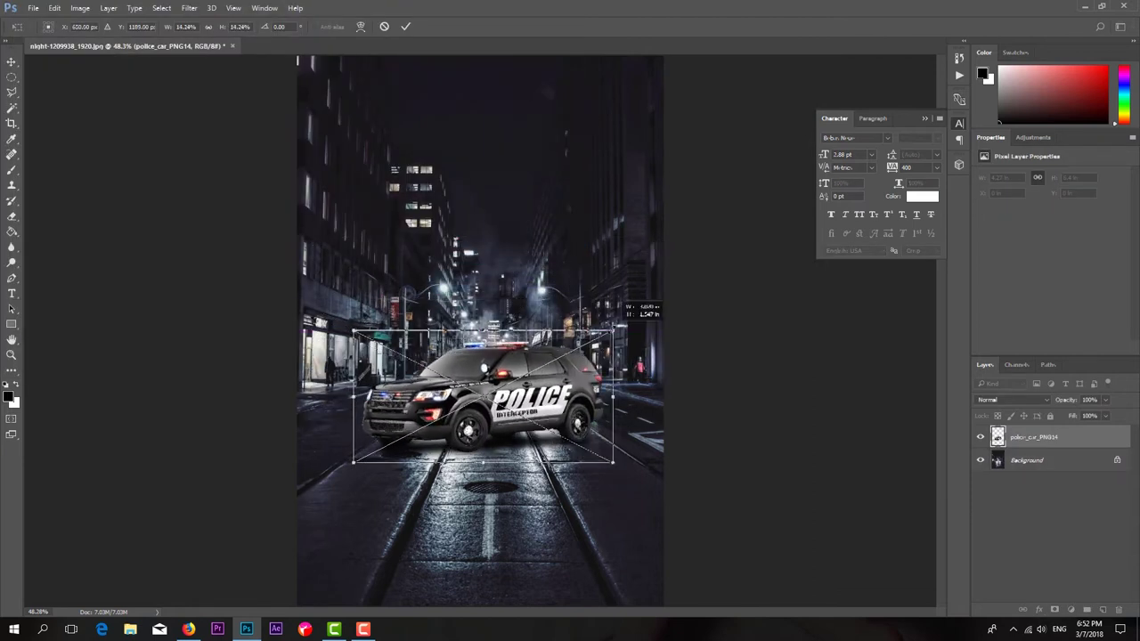
drag(535, 392, 526, 389)
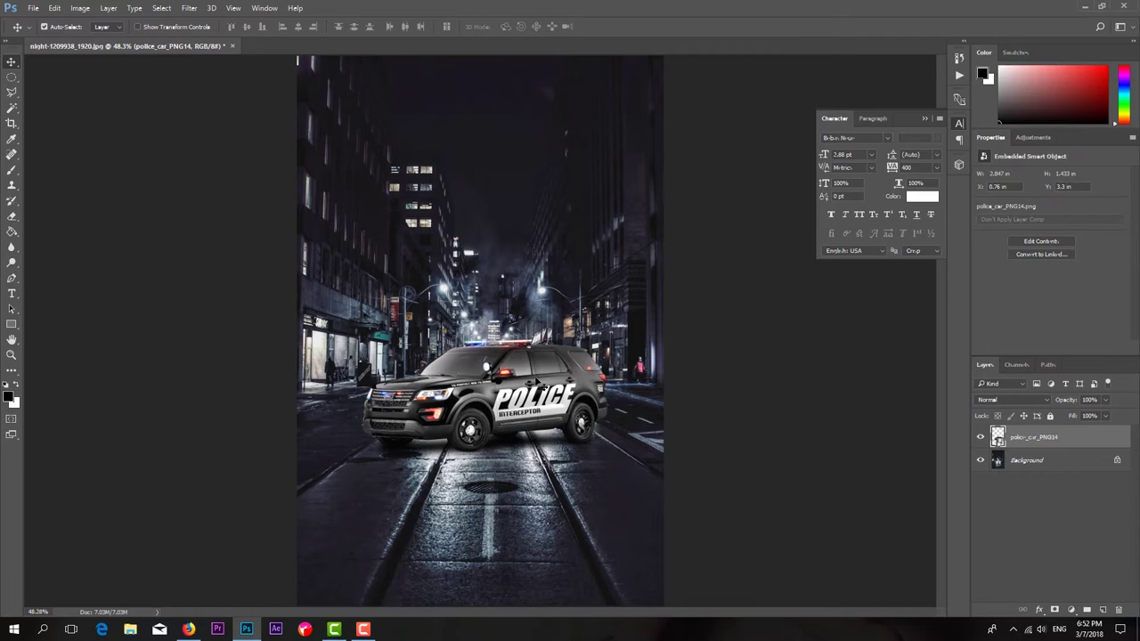
Skew the car's perspective to match the street and shrink it slightly
right_click(526, 388)
click(571, 465)
drag(349, 331, 350, 324)
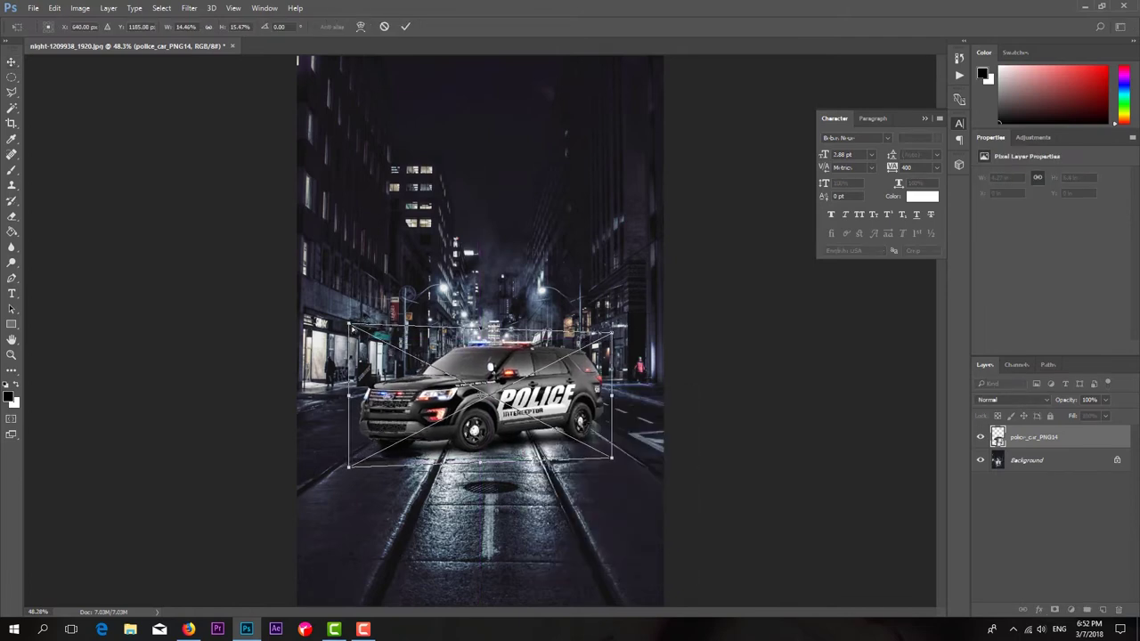
right_click(517, 394)
click(547, 433)
drag(611, 396, 602, 397)
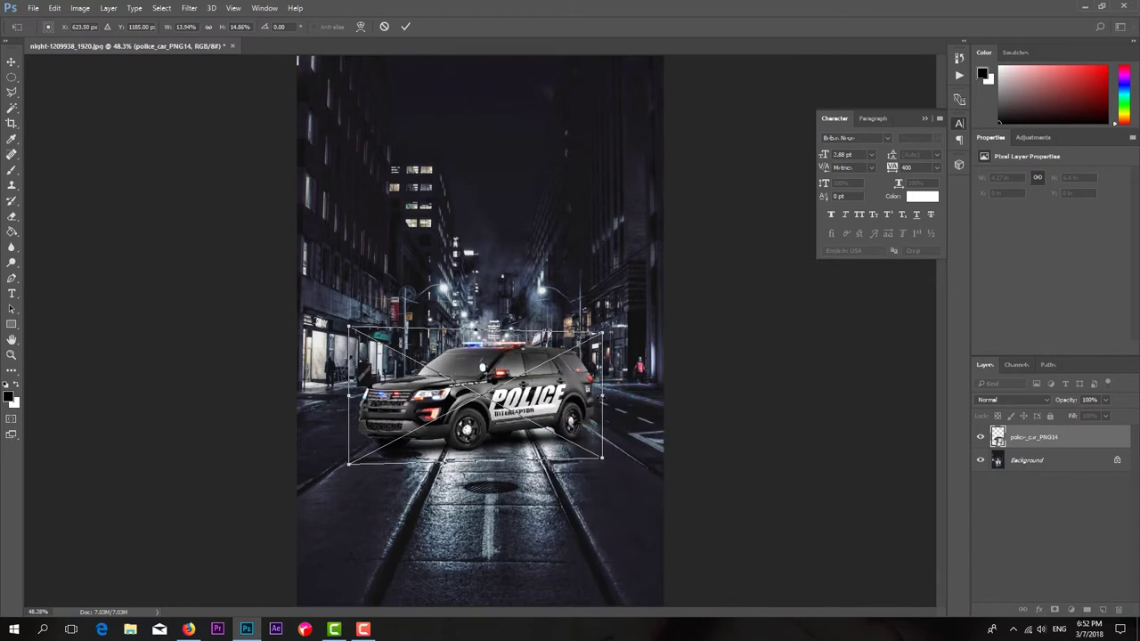
key(Return)
Nudge the car right and down, keeping it at about 14% size
key(ctrl+plus)
scroll(508, 373, down, 1)
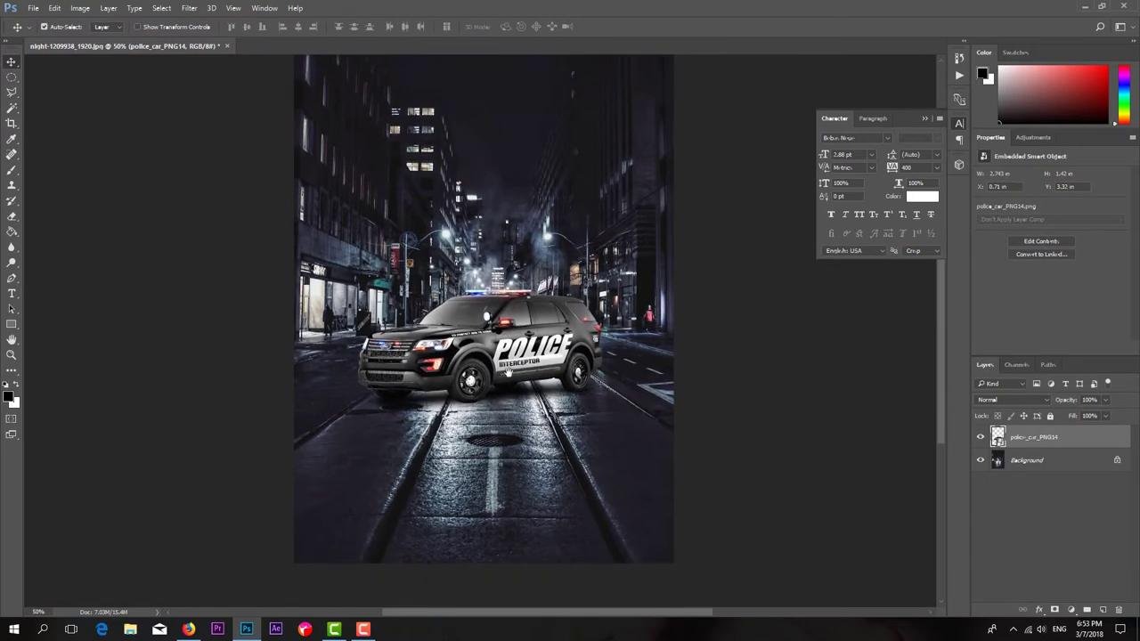
drag(509, 349, 513, 352)
key(ctrl+t)
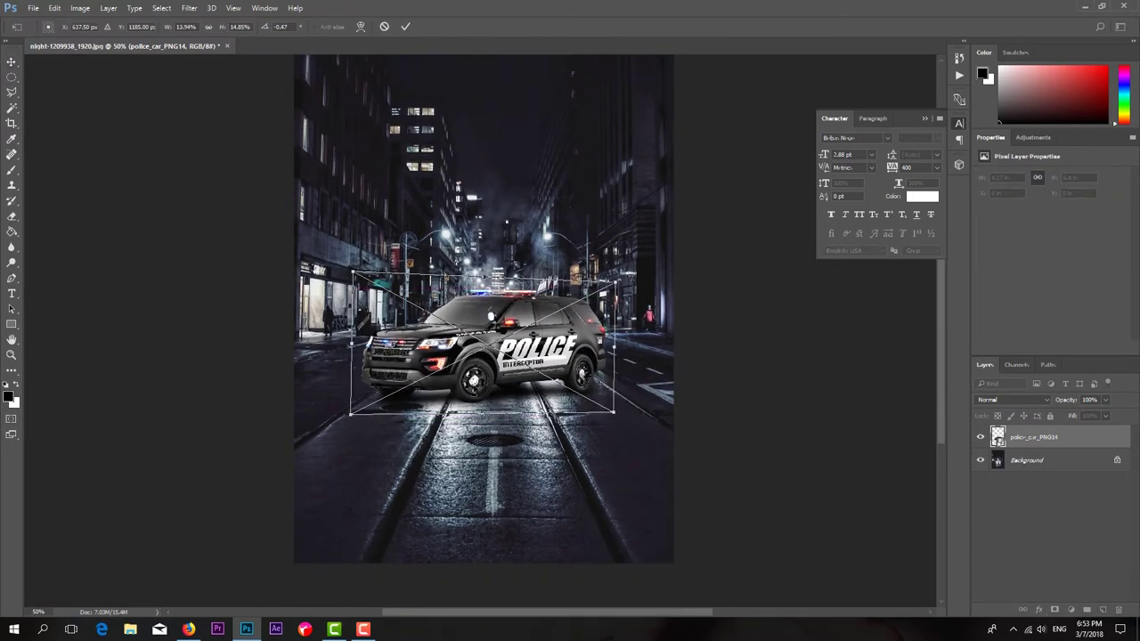
key(Return)
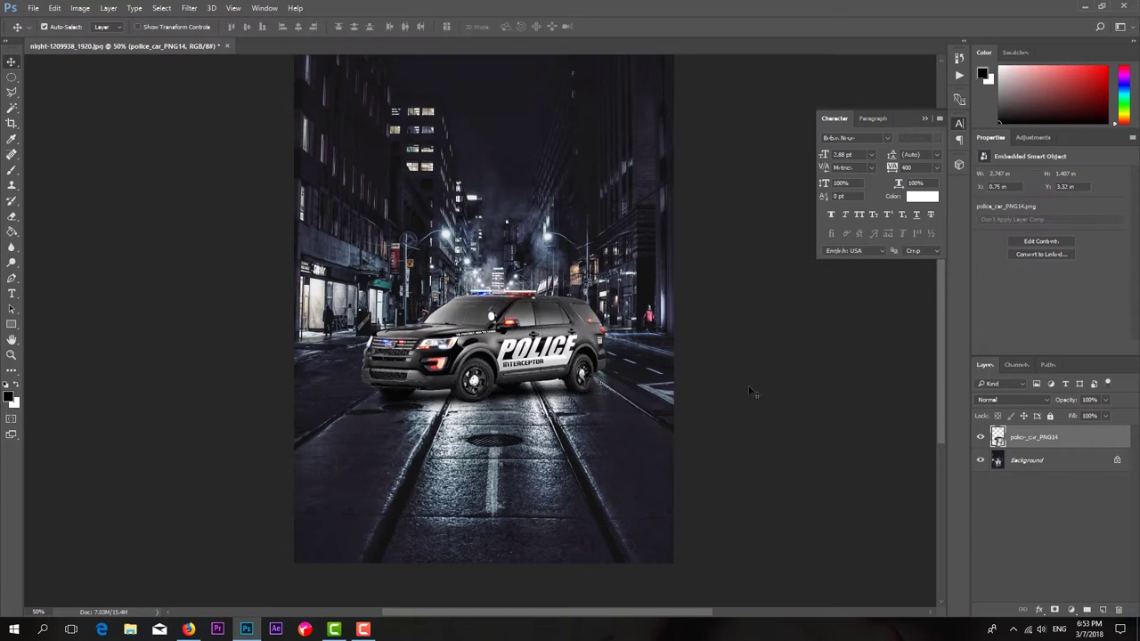
Grade the car in Camera Raw with darker blacks and a point tone curve
click(189, 7)
click(223, 77)
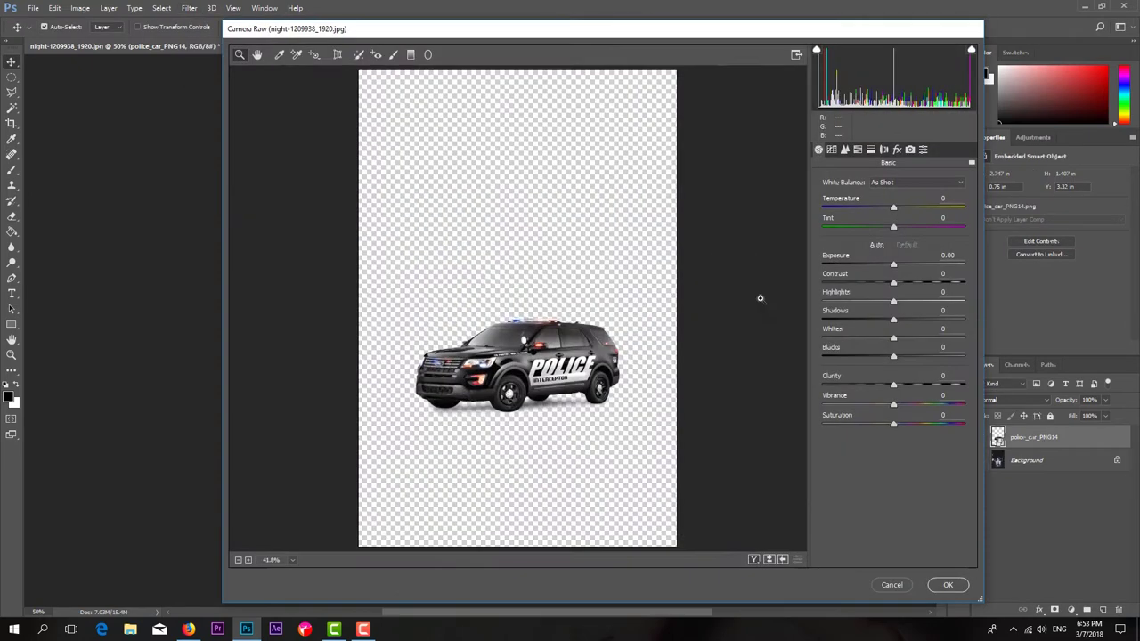
drag(893, 357, 879, 360)
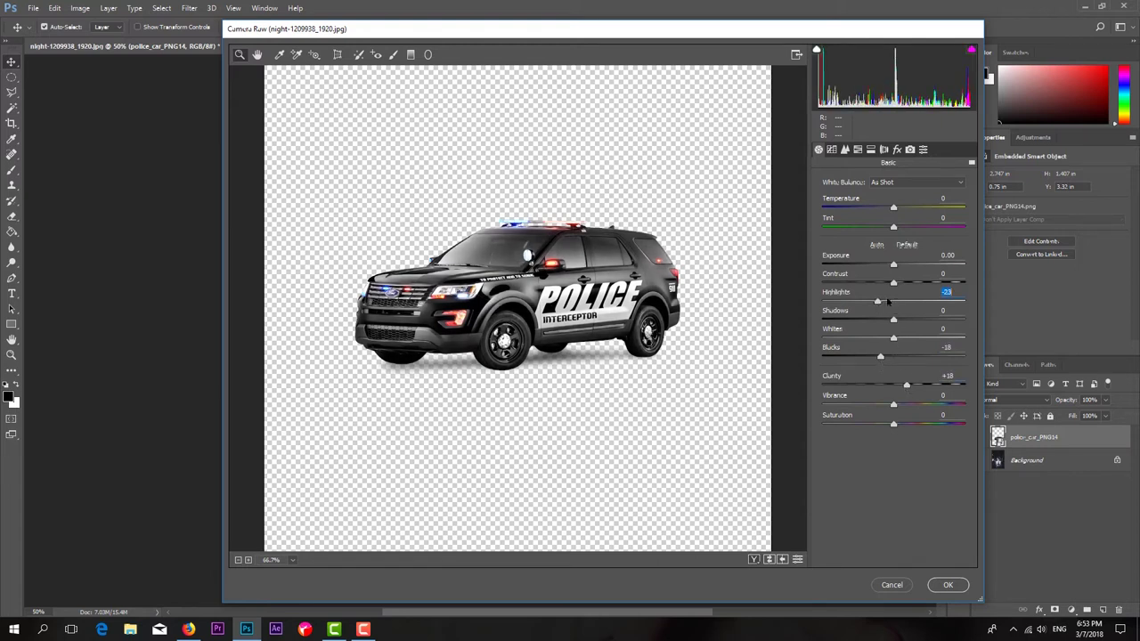
click(831, 149)
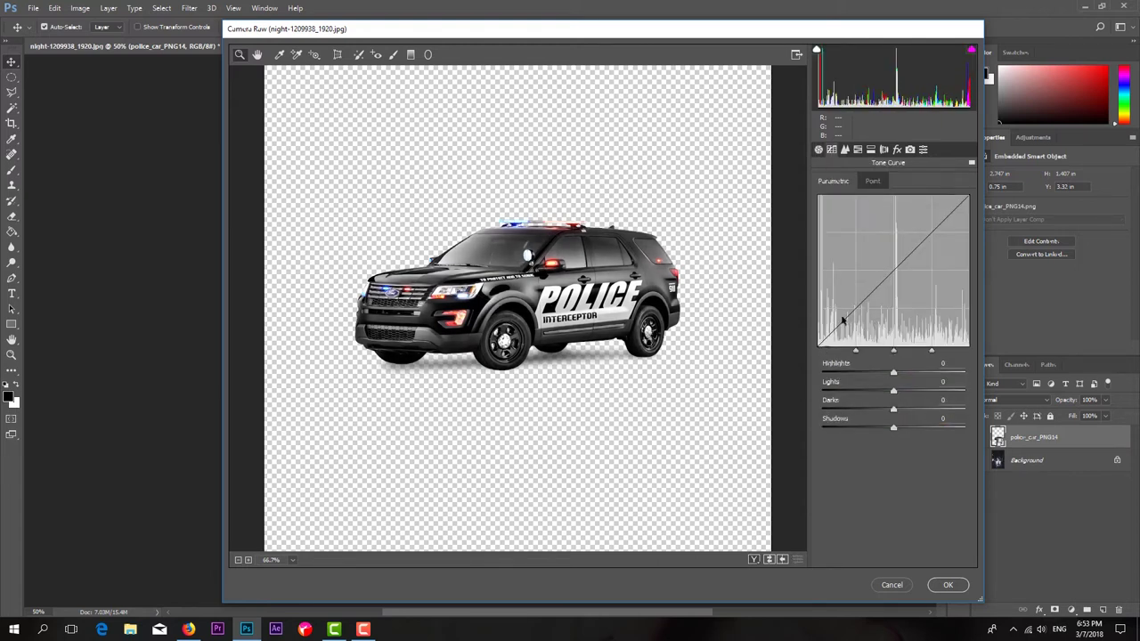
click(872, 181)
drag(818, 385, 813, 382)
drag(885, 311, 869, 329)
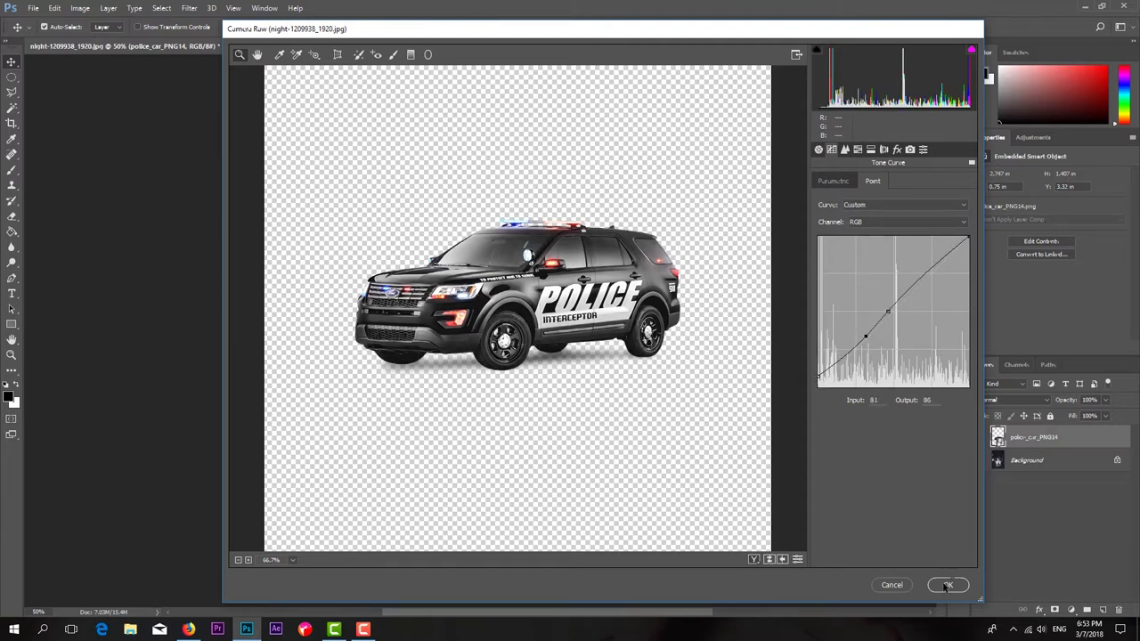
click(948, 584)
click(979, 440)
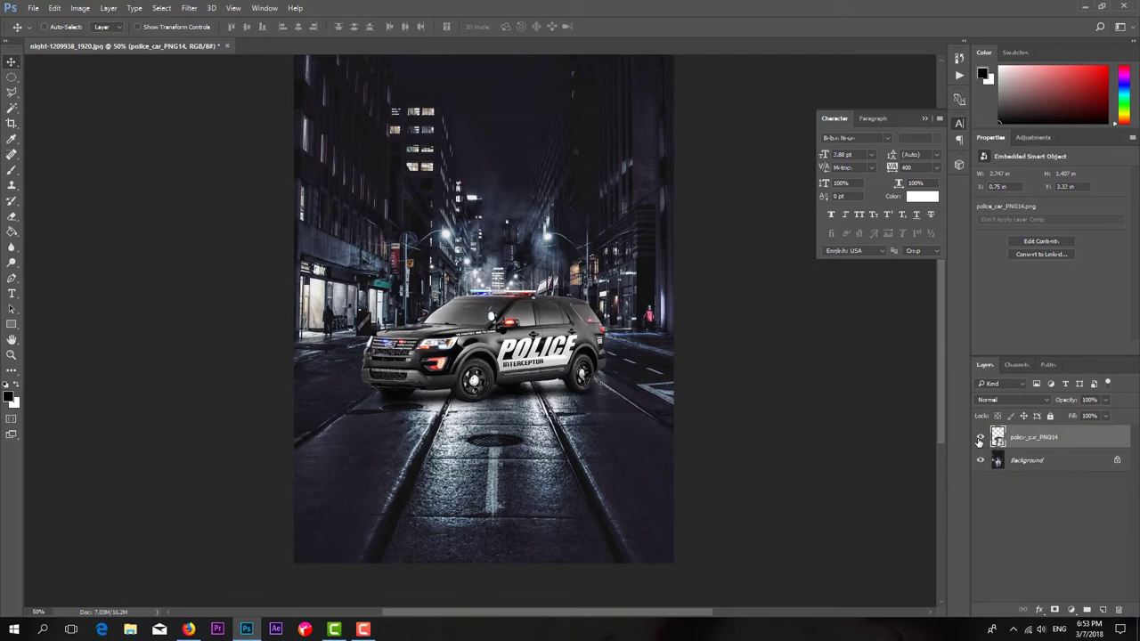
Refine the car's Camera Raw to Blacks -34, Highlights -18, Clarity +8
click(190, 8)
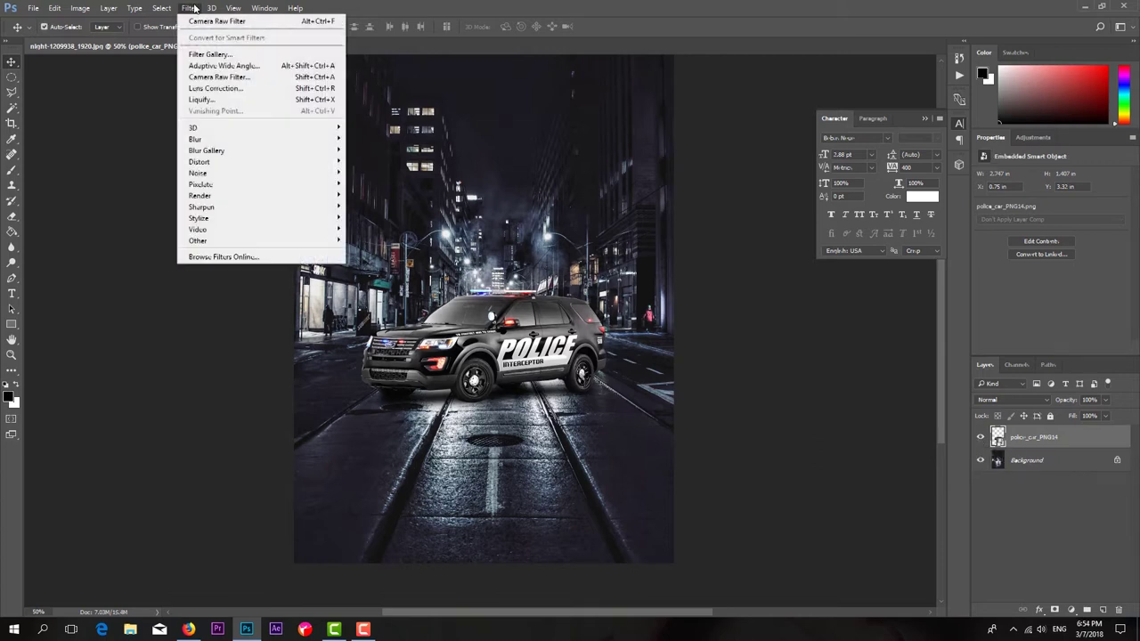
click(229, 77)
mouse_move(894, 356)
mouse_down()
mouse_move(869, 358)
mouse_move(899, 389)
mouse_up()
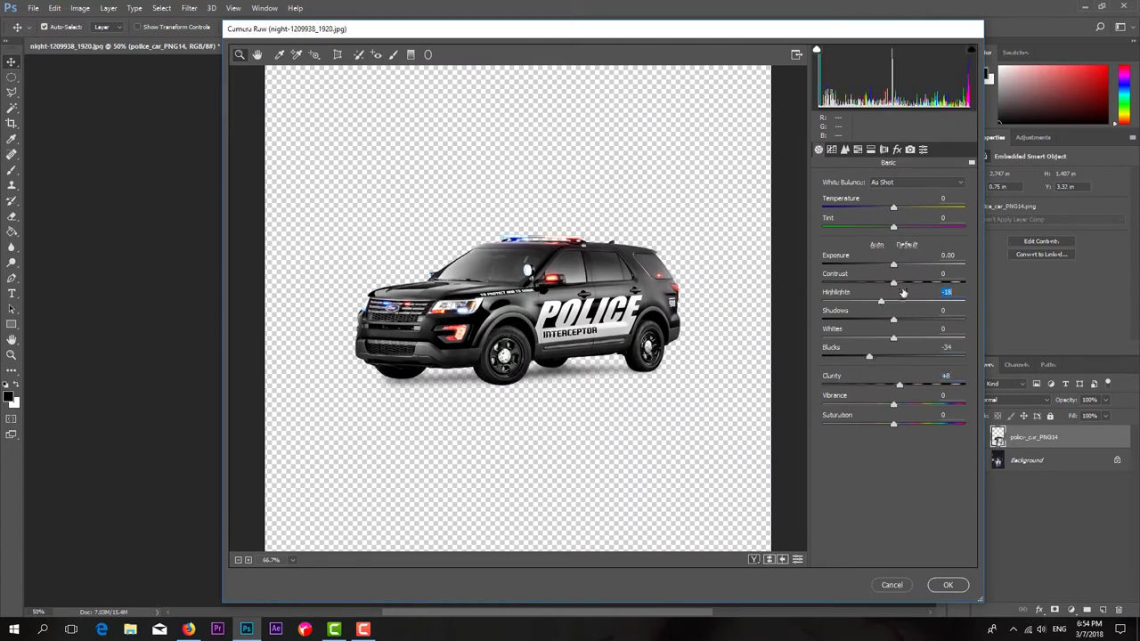
click(948, 585)
Add a Hue/Saturation layer clipped to the police car with Hue -15 and Saturation -5
click(1070, 609)
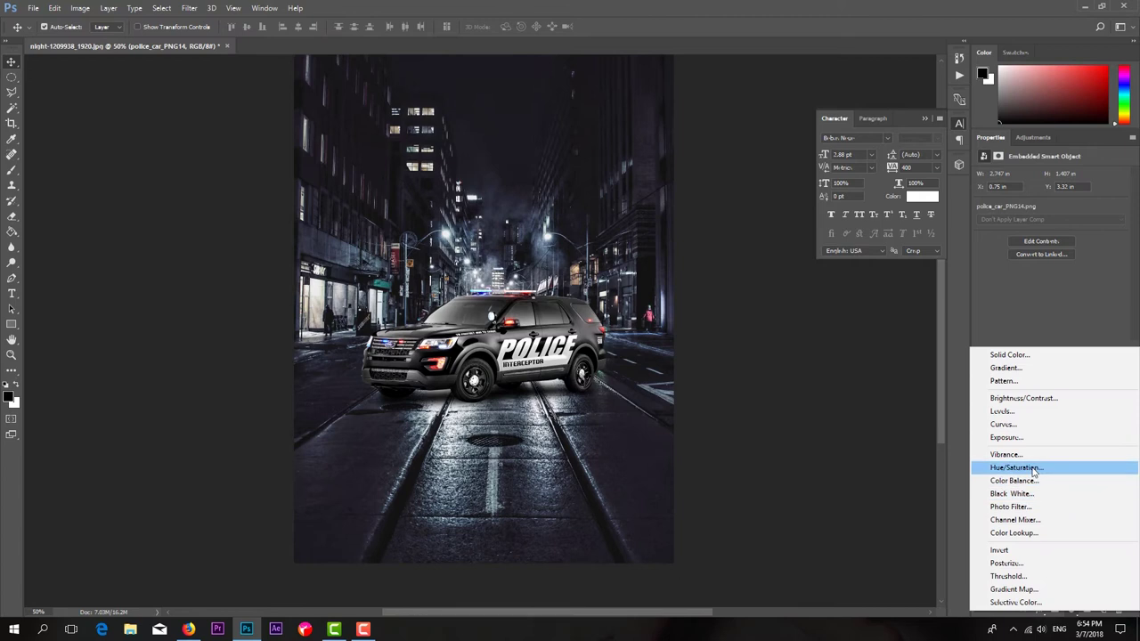
click(1030, 466)
mouse_move(1041, 217)
mouse_down()
mouse_move(1038, 264)
mouse_move(1049, 264)
mouse_up()
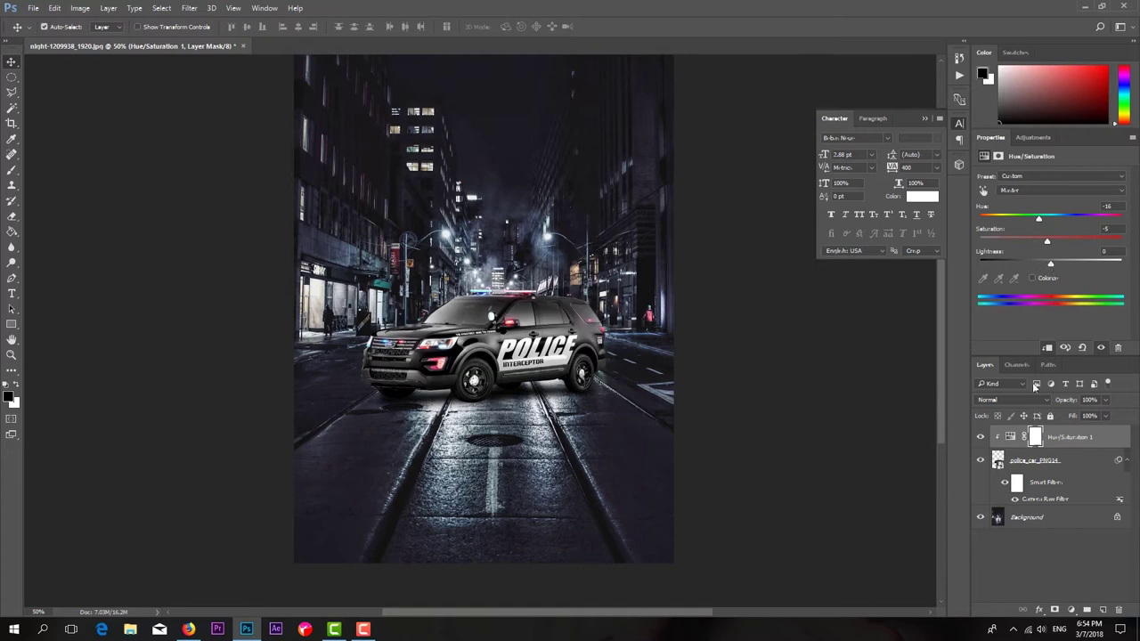
click(1076, 545)
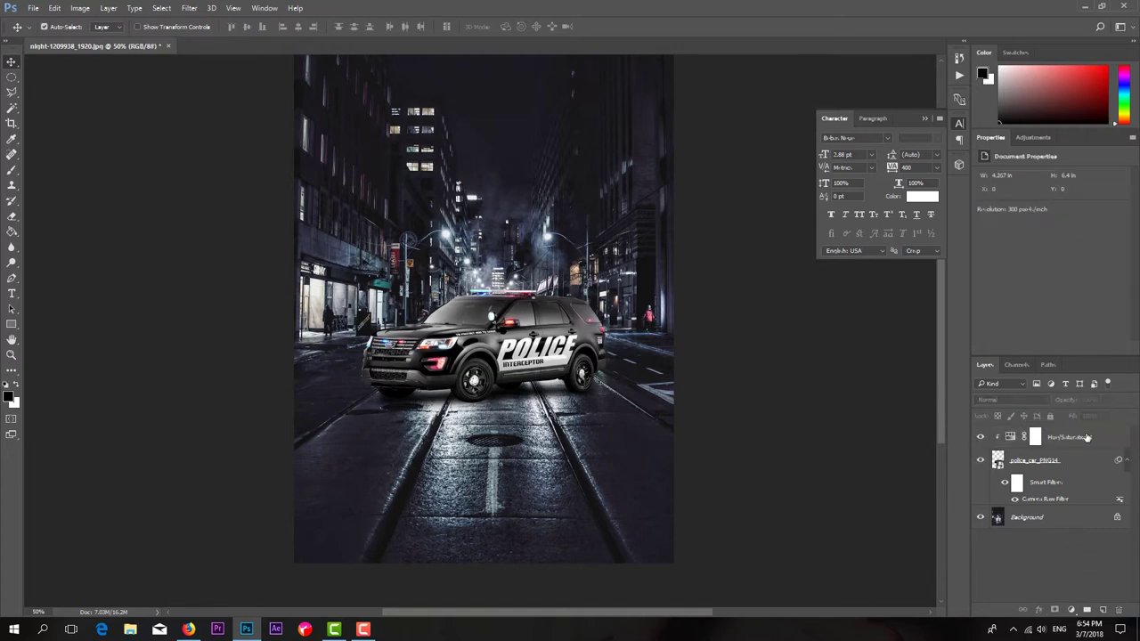
click(1087, 437)
Add a new layer filled with 50% grey and set it to Overlay
click(1103, 610)
click(55, 8)
click(80, 189)
click(651, 184)
click(1013, 400)
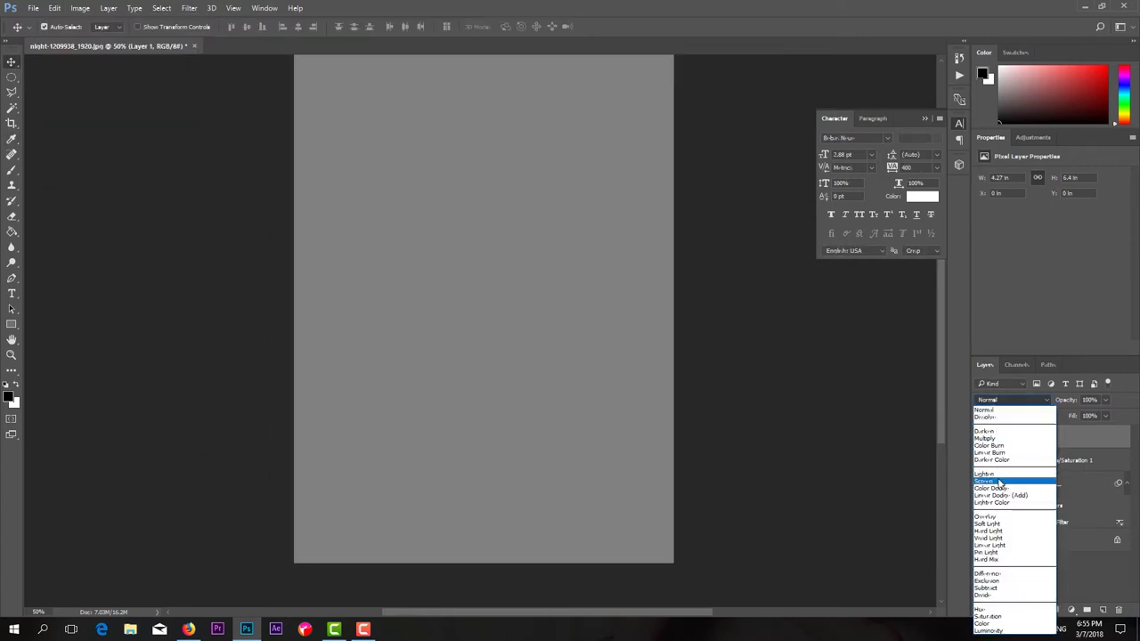
click(987, 516)
Dodge midtones lighter around the police car's edges and wheels
click(12, 263)
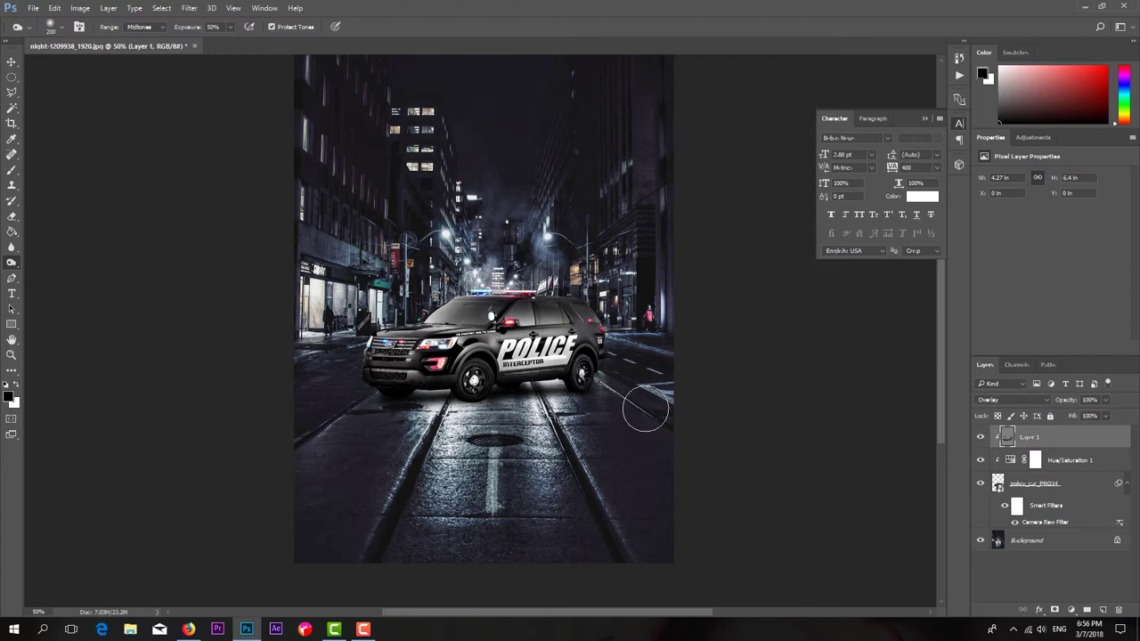
key(ctrl+plus)
click(12, 61)
scroll(577, 421, down, 3)
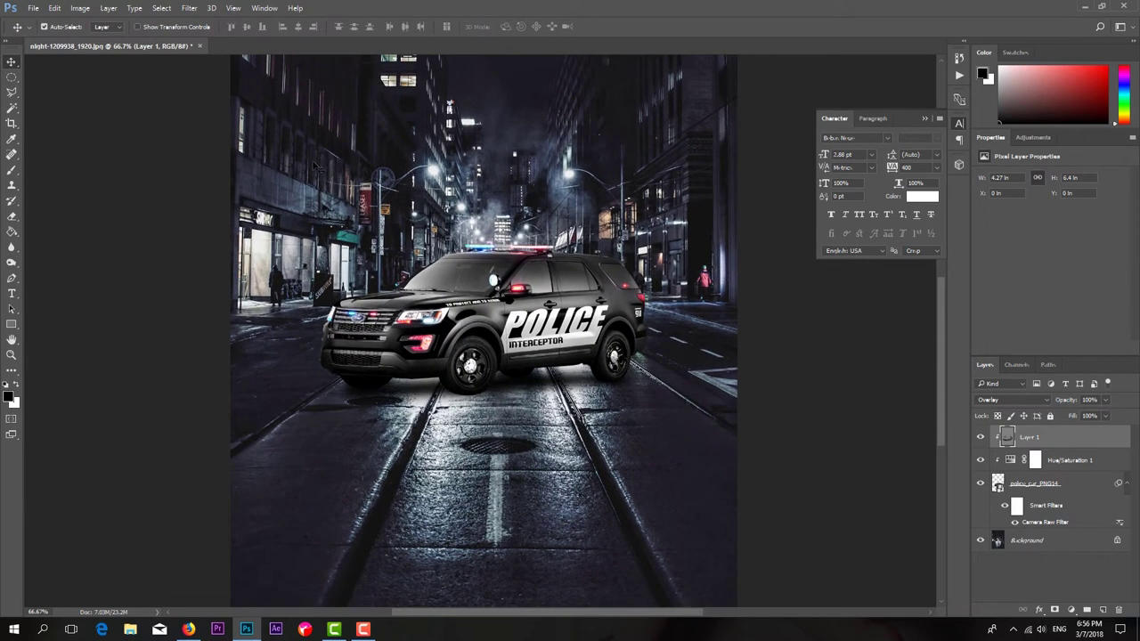
Place the maxresdefault flare image, shrink it, and blend it with Lighten
click(33, 8)
click(98, 200)
scroll(338, 196, down, 3)
click(139, 187)
click(488, 358)
drag(738, 191, 677, 221)
key(Return)
click(1013, 400)
click(1000, 503)
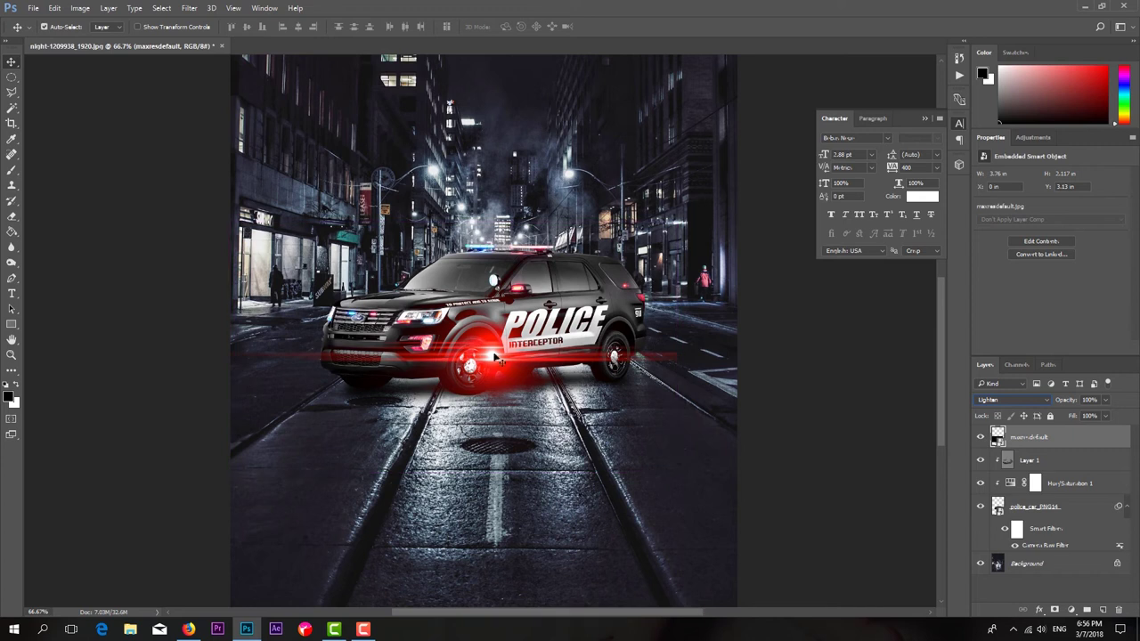
Move, flatten and widen the flare across the police car's roof light bar
key(ctrl+t)
mouse_move(497, 358)
mouse_down()
mouse_move(414, 379)
mouse_move(545, 245)
mouse_up()
drag(512, 169, 512, 188)
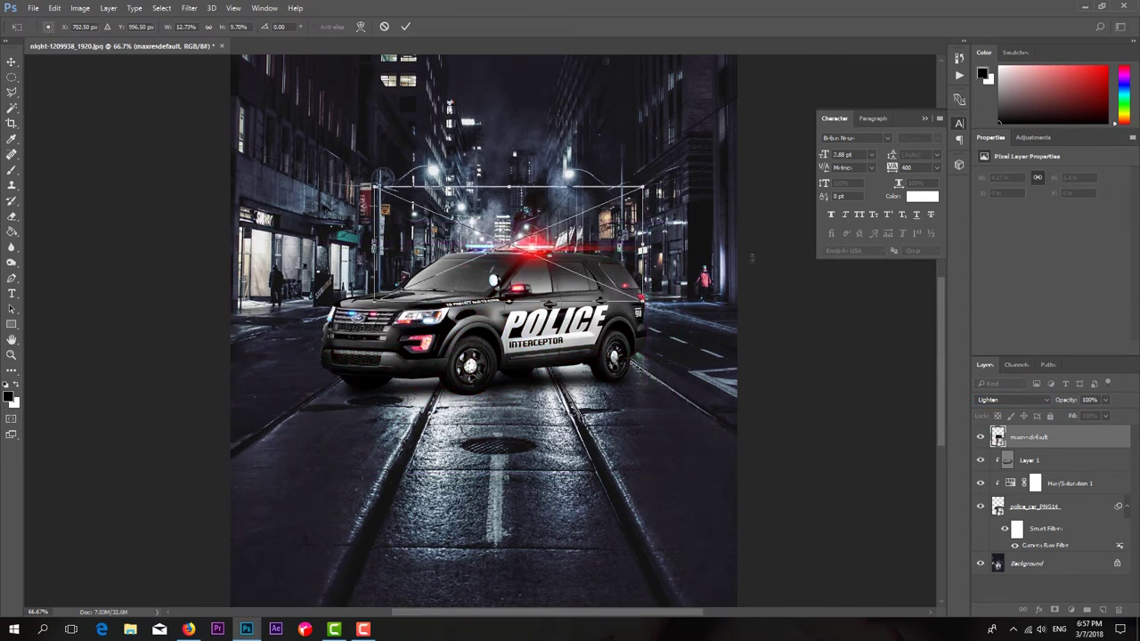
key(Return)
key(ctrl+t)
drag(655, 222, 684, 223)
key(Return)
key(shift+Left)
key(shift+Left)
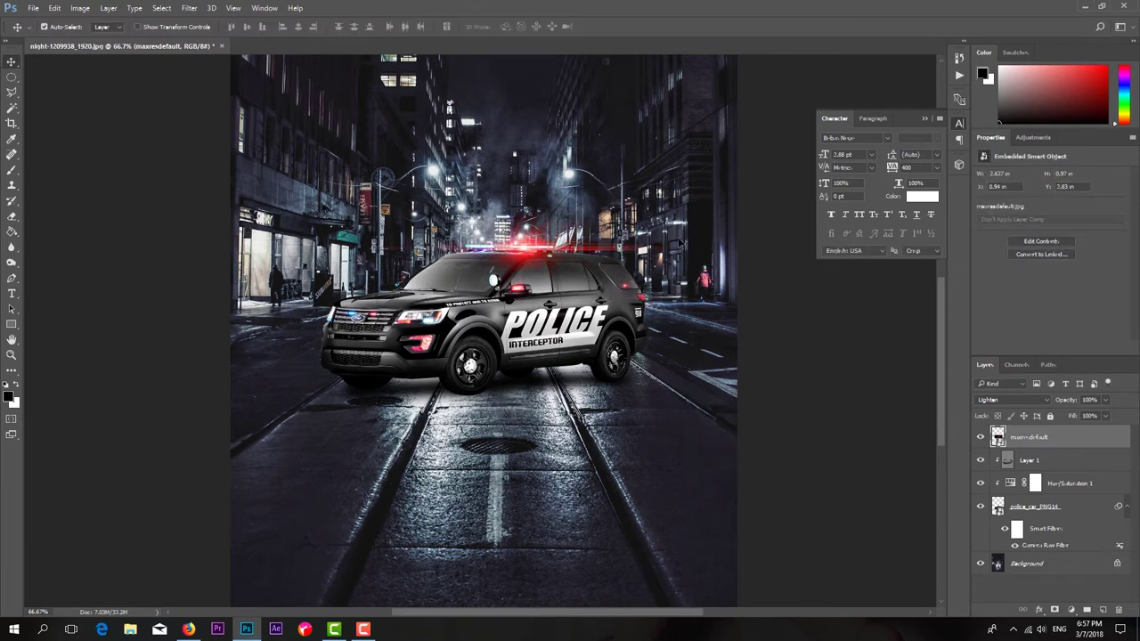
Place the red anamorphic flare set to Lighten, shrunk and moved up-left
click(33, 7)
click(76, 224)
scroll(347, 223, down, 2)
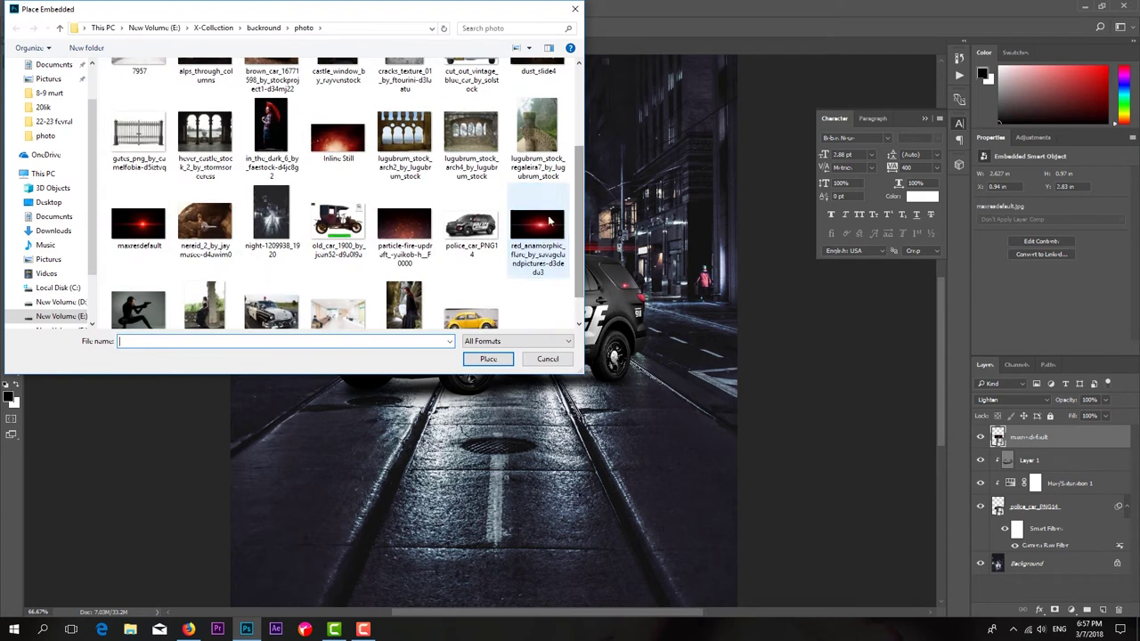
double_click(267, 216)
key(Return)
click(1013, 399)
click(993, 494)
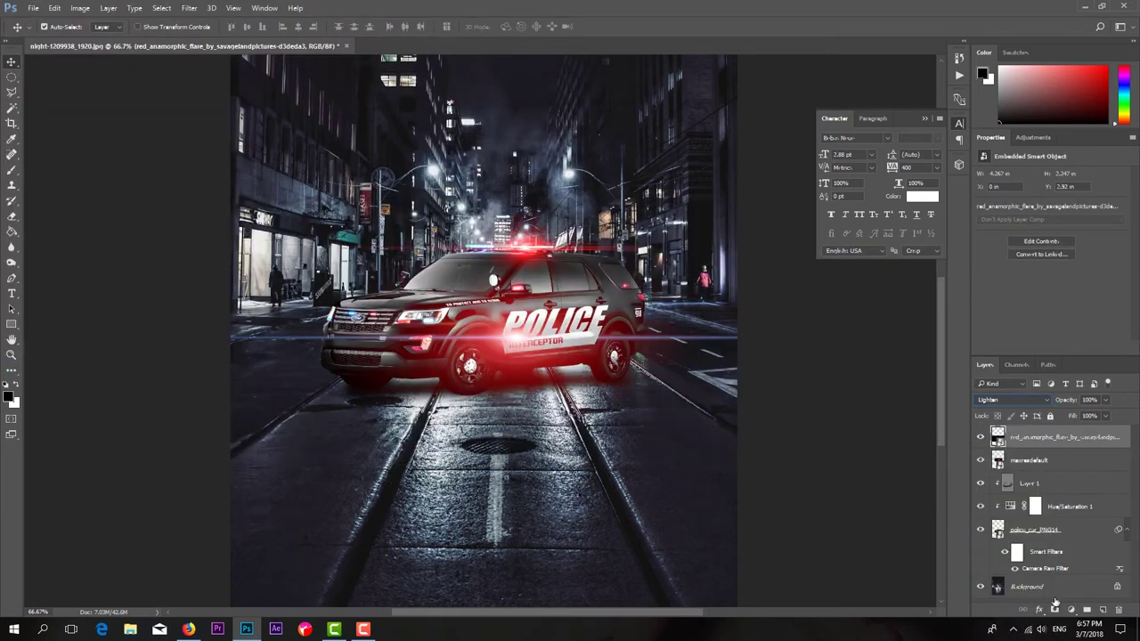
key(ctrl+t)
mouse_move(627, 345)
mouse_down()
mouse_move(592, 236)
mouse_move(591, 262)
mouse_up()
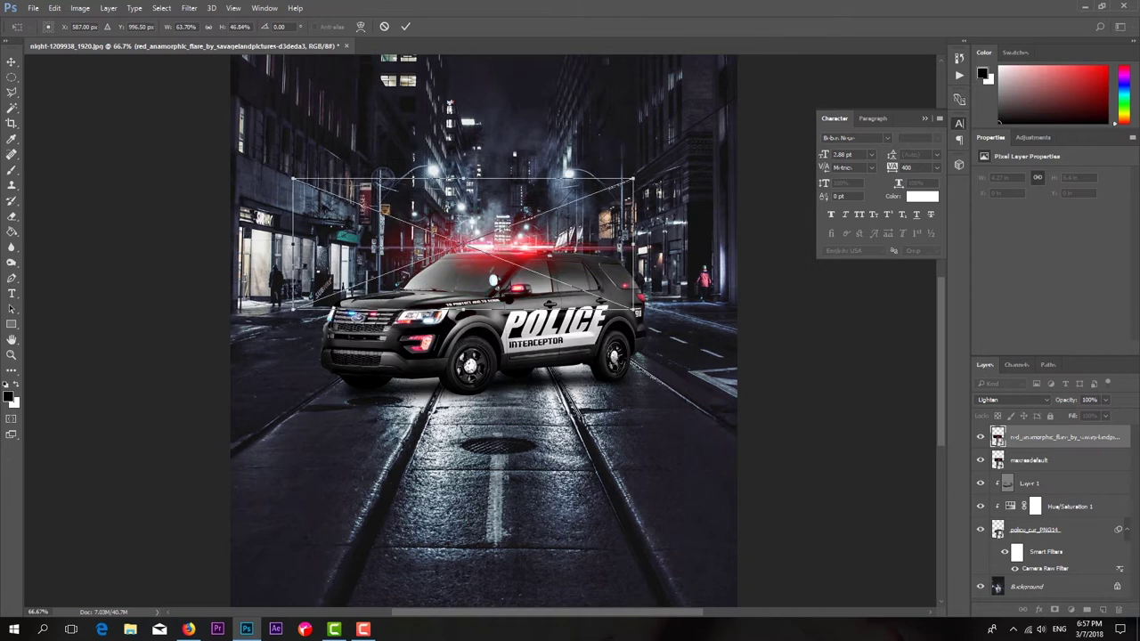
key(Return)
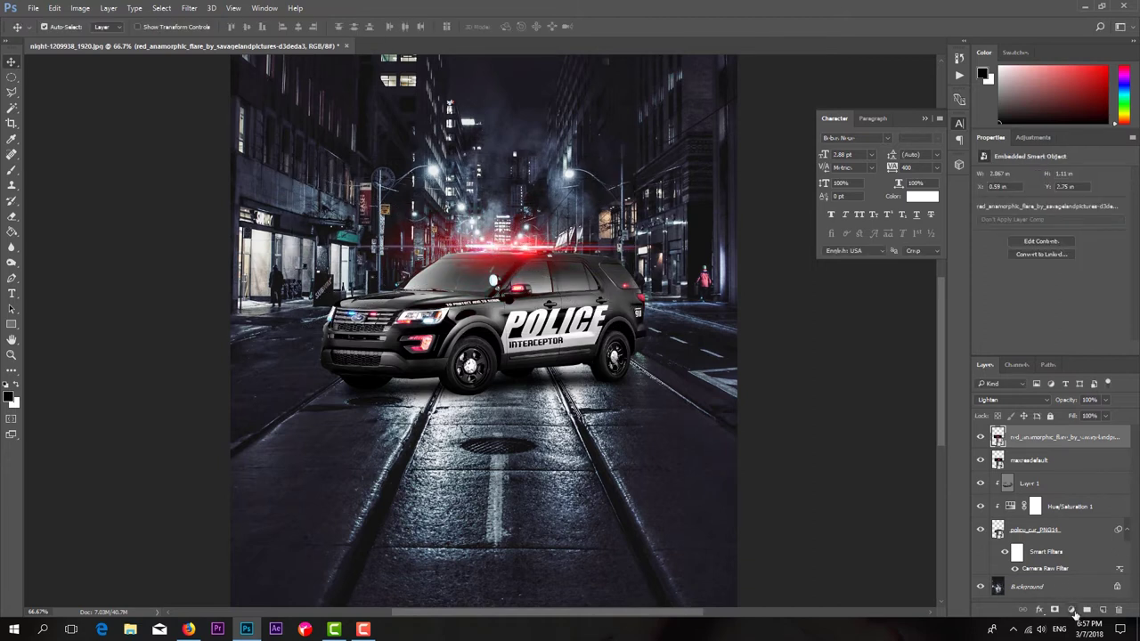
click(1071, 610)
click(1051, 497)
Clip the Hue/Saturation layer to the flare and shift its hue to about -139
key(ctrl+alt+g)
mouse_move(1050, 217)
mouse_down()
mouse_move(992, 218)
mouse_move(1005, 232)
mouse_move(989, 239)
mouse_up()
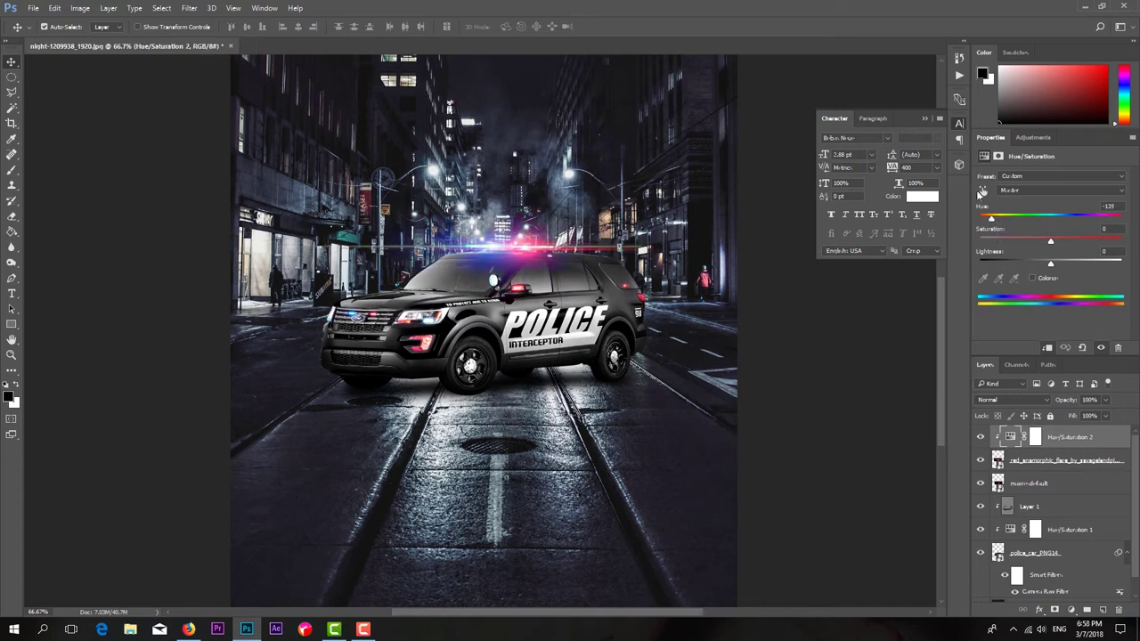
click(983, 191)
scroll(788, 385, down, 3)
scroll(527, 445, up, 3)
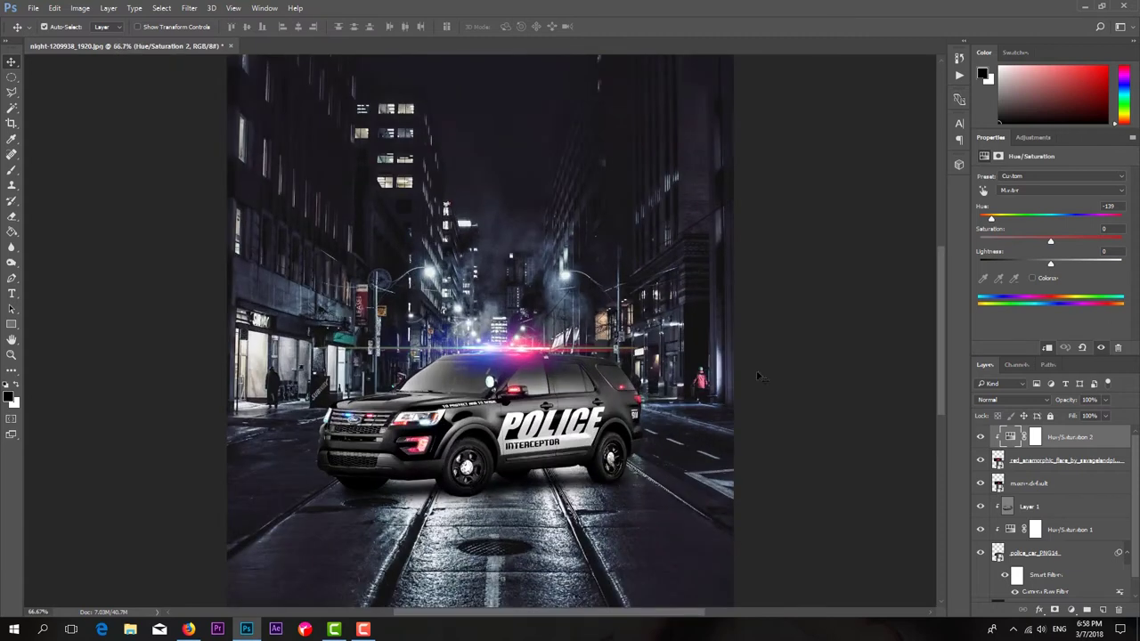
Pan to show more street and stamp all visible layers into a new layer
drag(529, 445, 528, 341)
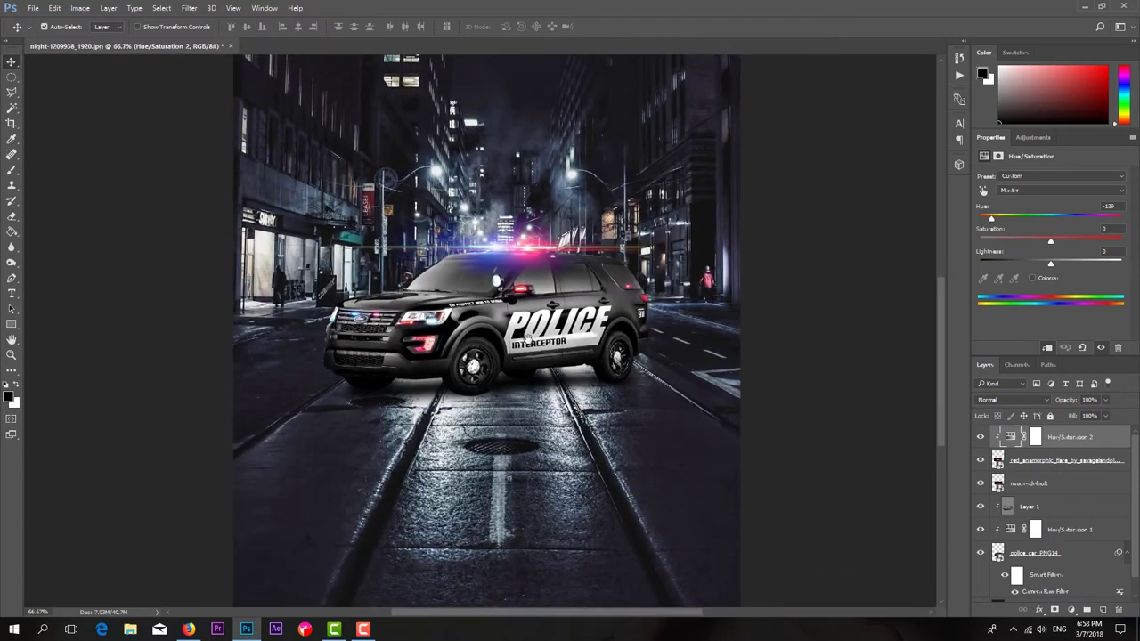
scroll(812, 366, down, 2)
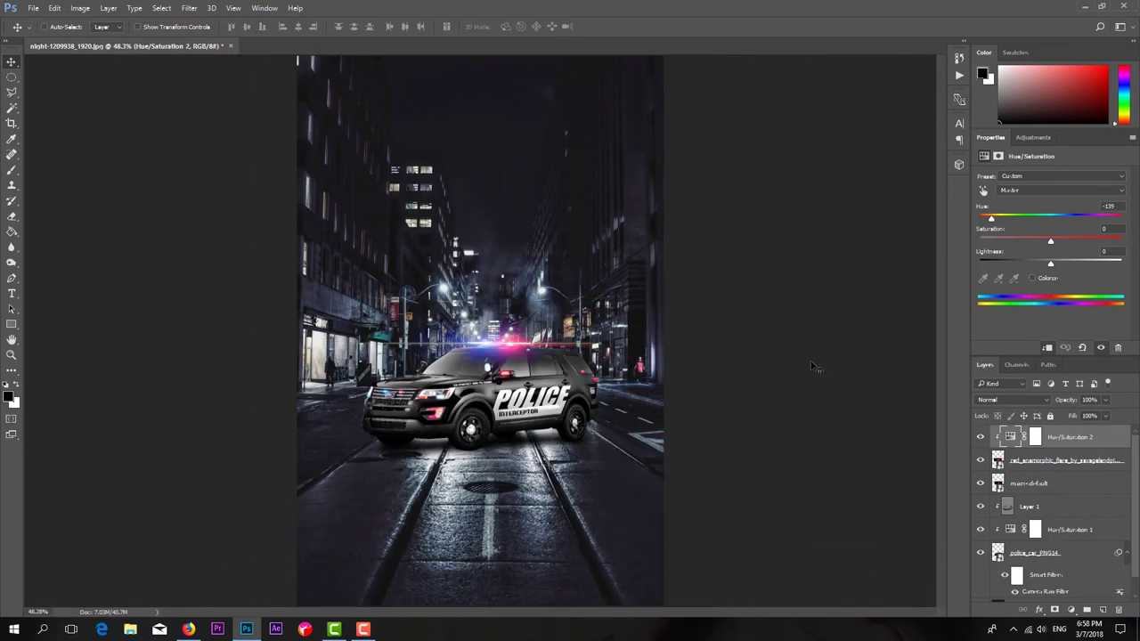
scroll(553, 435, up, 5)
scroll(553, 436, down, 4)
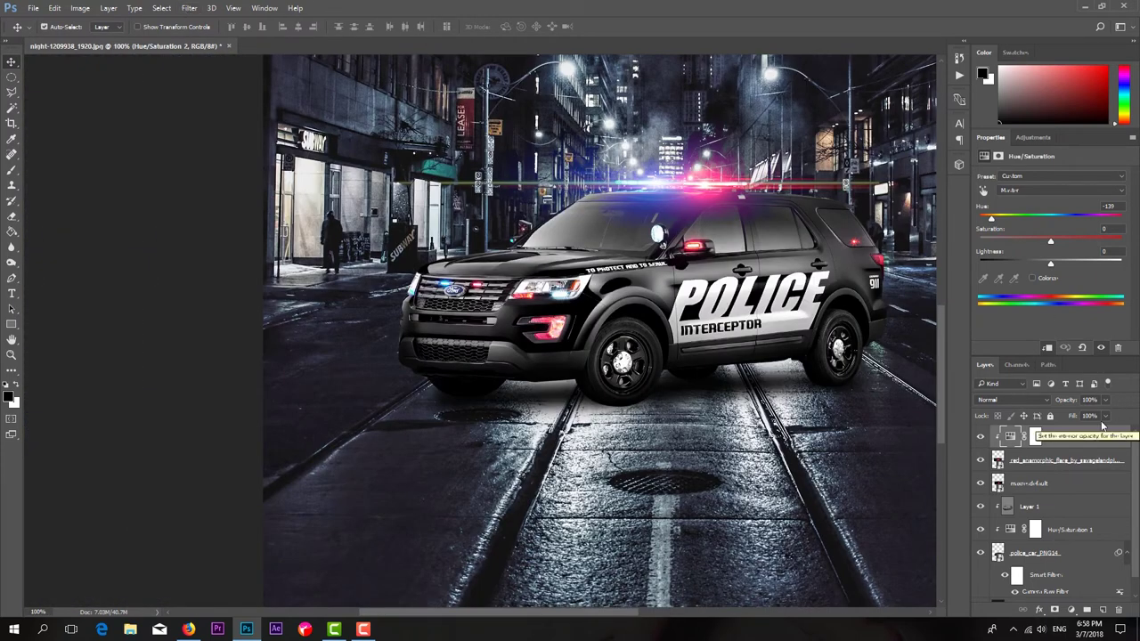
key(ctrl+alt+shift+e)
Render a brightened 105mm Prime lens flare on the police car's headlight
click(189, 8)
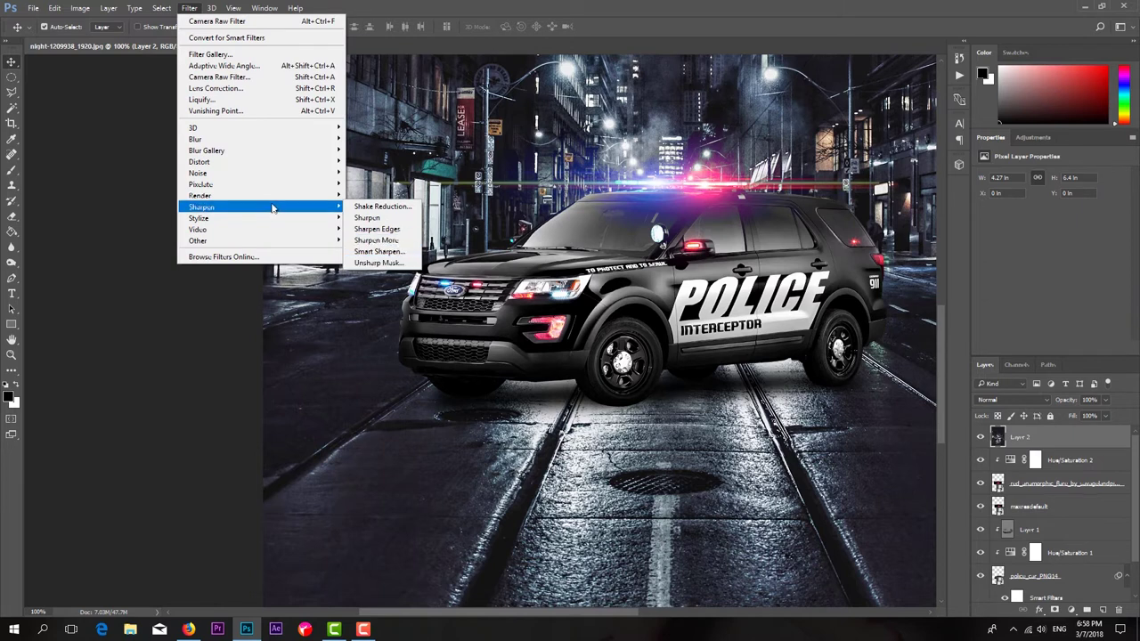
mouse_move(200, 195)
click(370, 267)
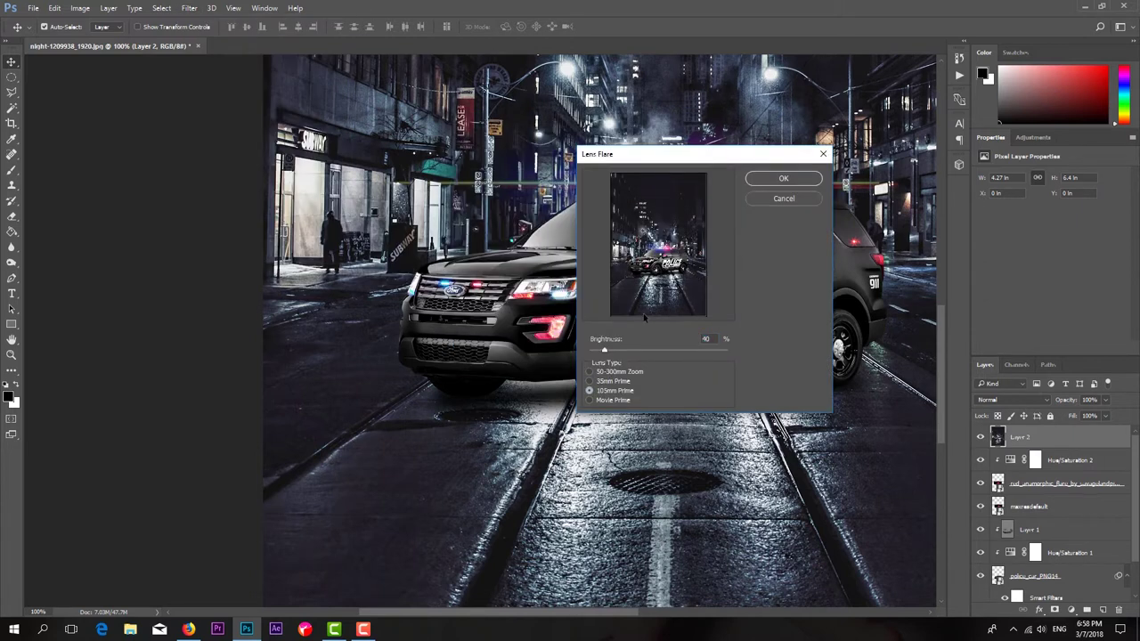
drag(605, 350, 623, 351)
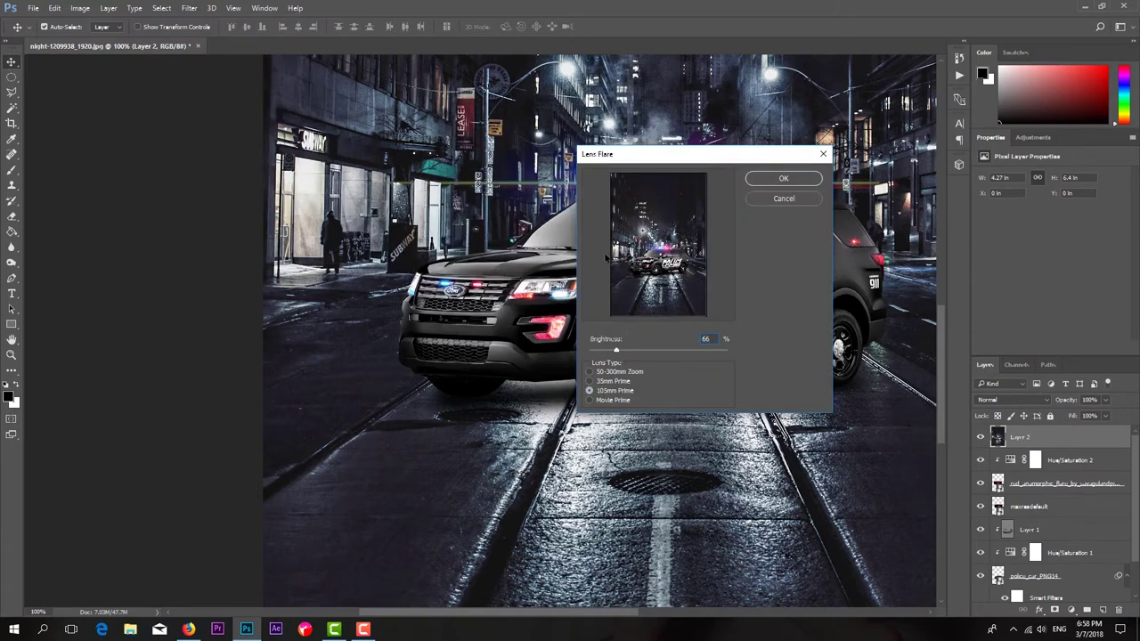
click(782, 181)
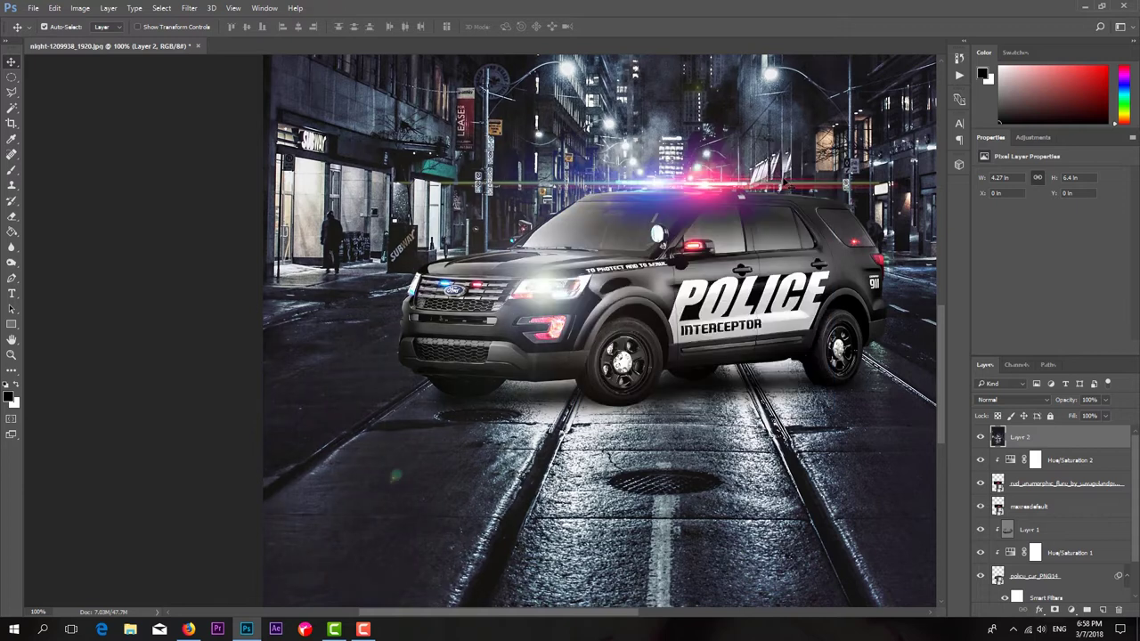
click(190, 8)
click(374, 267)
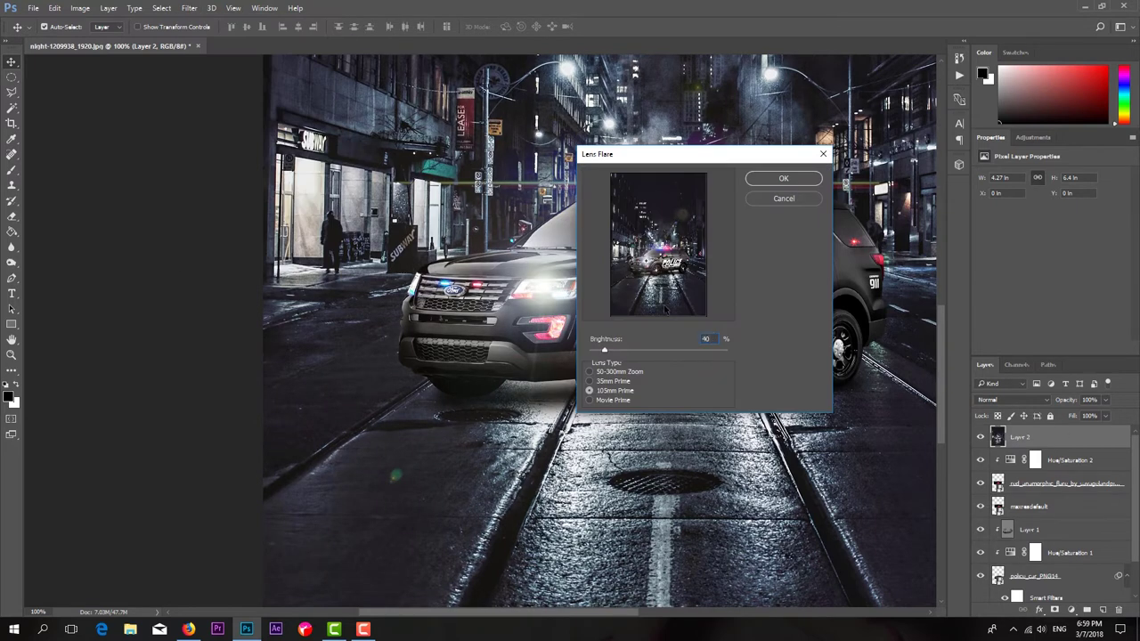
key(Escape)
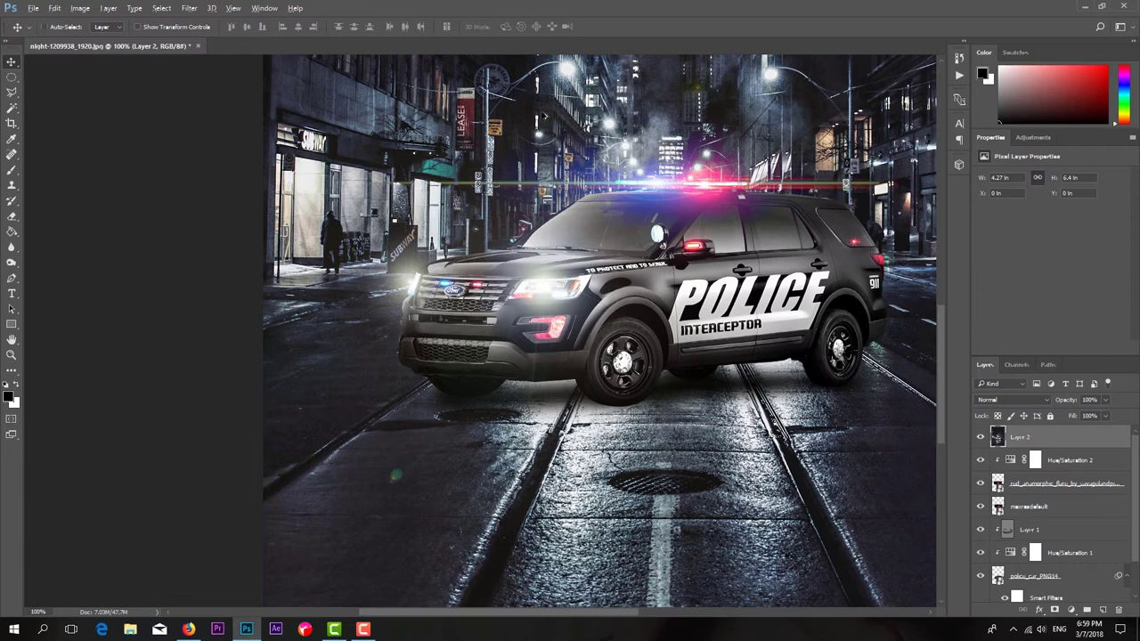
click(190, 8)
click(374, 268)
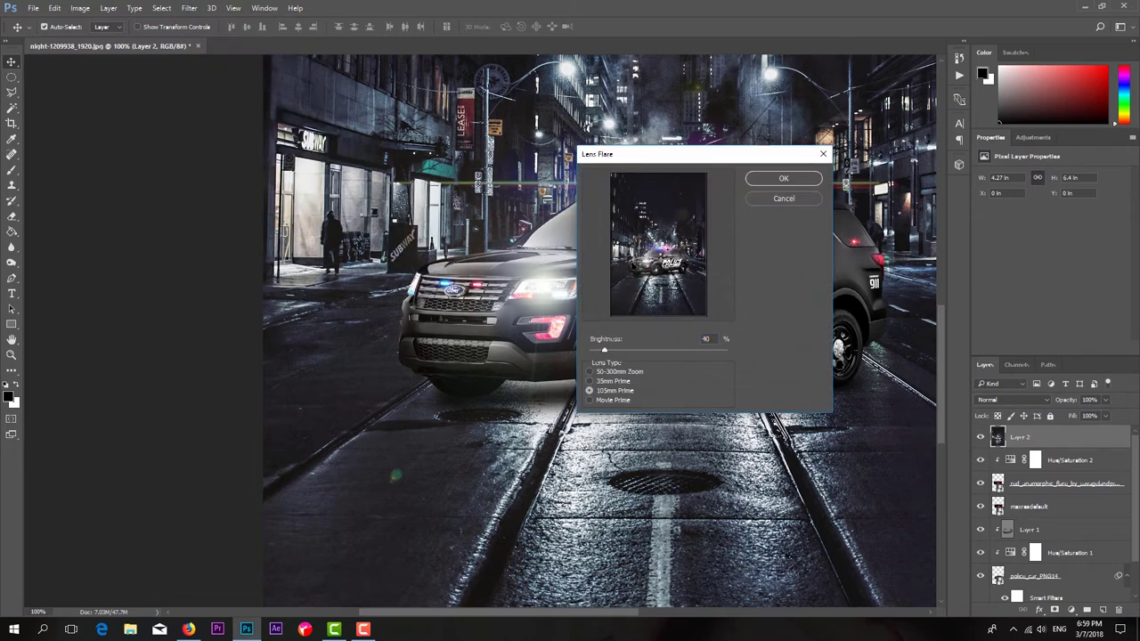
click(774, 182)
key(ctrl+minus)
key(ctrl+minus)
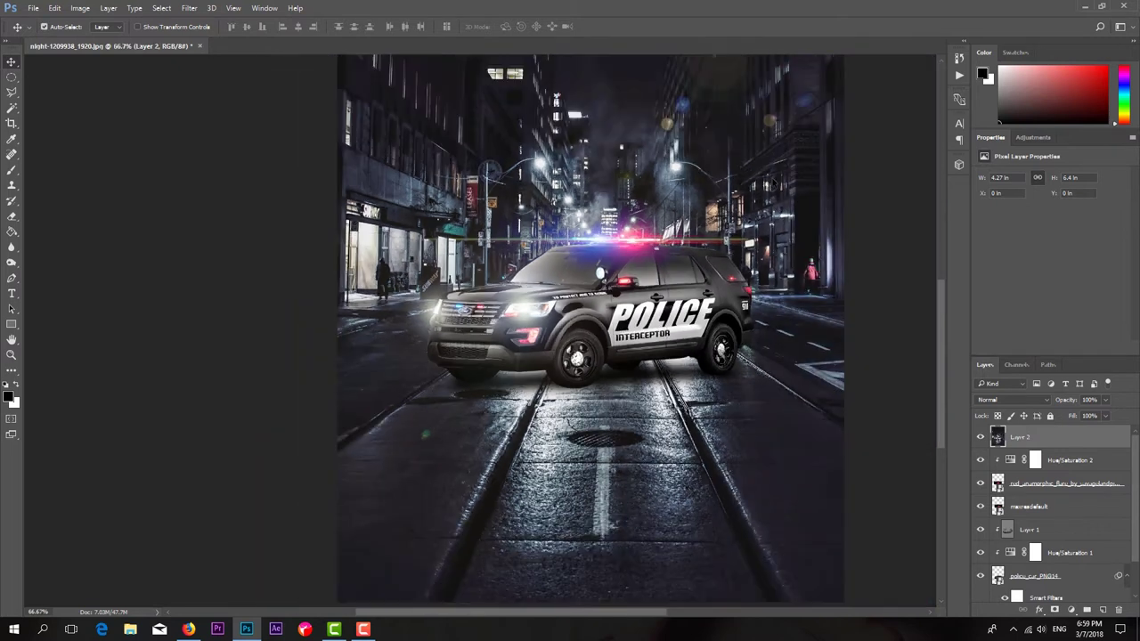
Place the crouching woman photo, scaled down and centred in front of the car
key(ctrl+plus)
drag(496, 457, 531, 362)
click(35, 8)
click(79, 231)
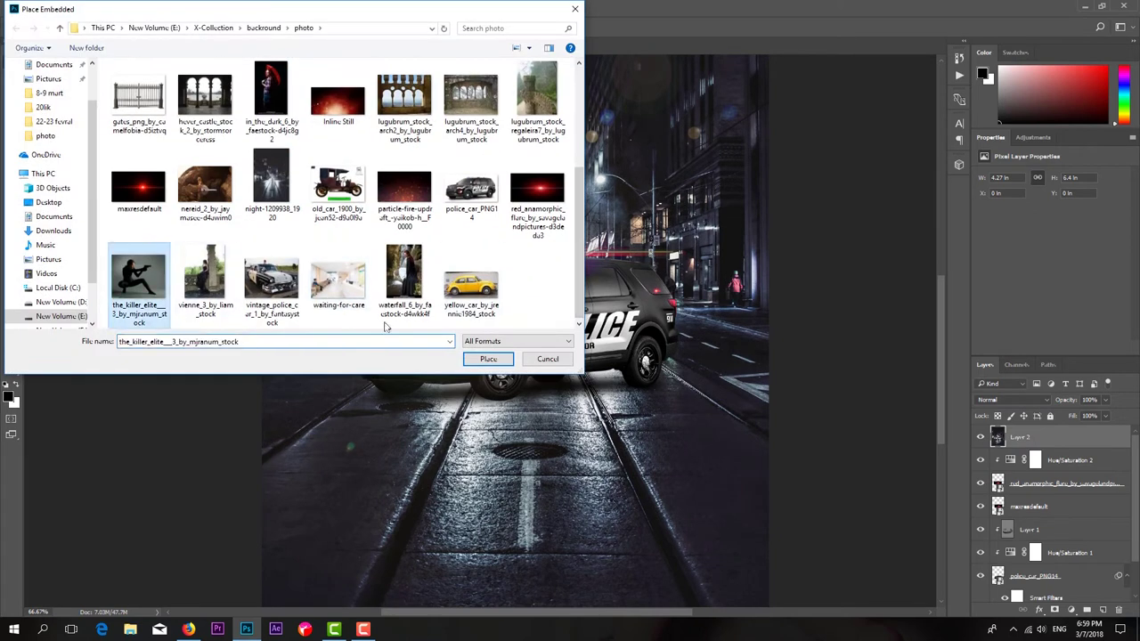
click(488, 359)
drag(772, 127, 585, 279)
mouse_move(499, 392)
mouse_down()
mouse_move(631, 356)
mouse_move(621, 375)
mouse_move(647, 325)
mouse_up()
key(Return)
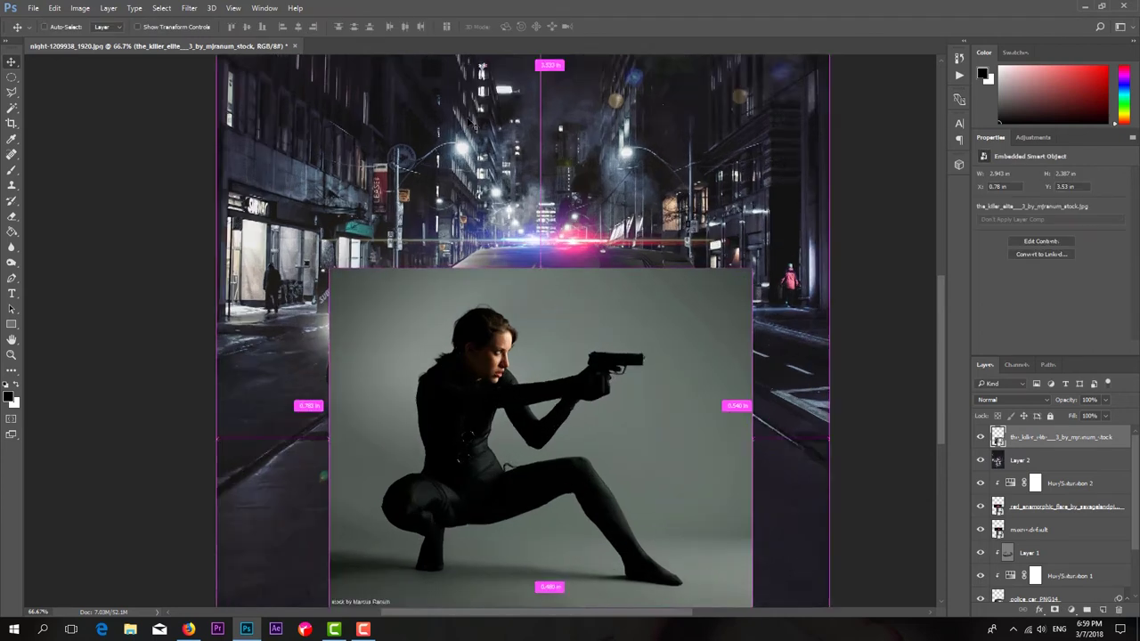
Quick-select the woman's figure and mask out her grey backdrop
key(ctrl+1)
click(11, 107)
drag(430, 402, 597, 499)
click(1071, 609)
click(11, 62)
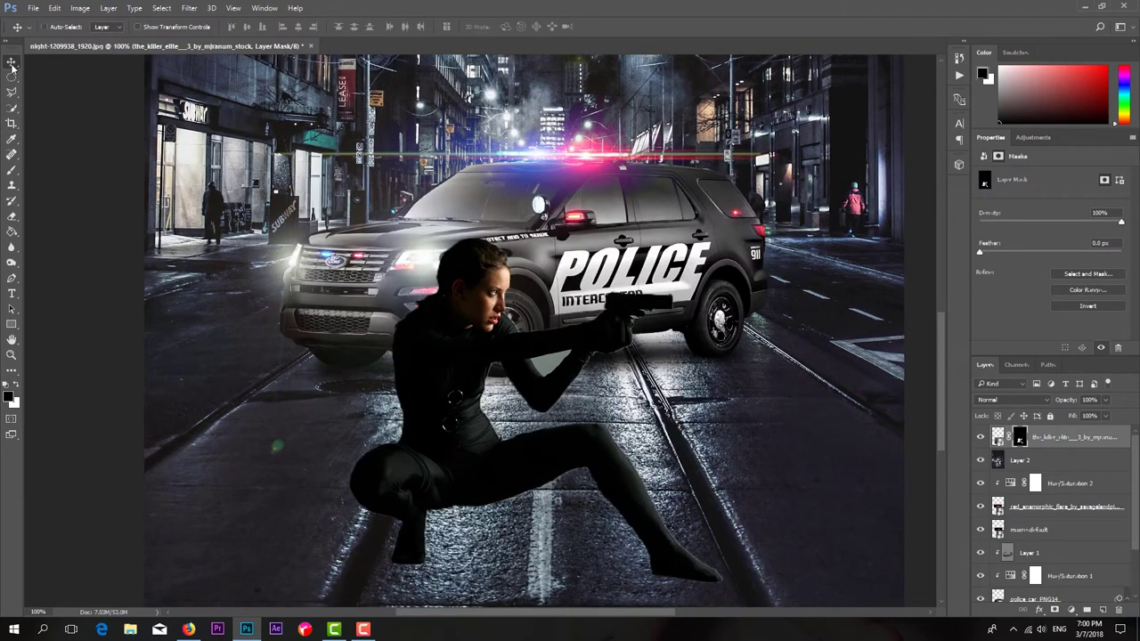
key(ctrl+minus)
Enlarge the woman to about 104% and nudge her slightly up and left
key(ctrl+t)
drag(350, 526, 336, 534)
drag(702, 238, 718, 227)
key(Return)
key(Left)
key(Left)
key(Left)
drag(639, 428, 636, 422)
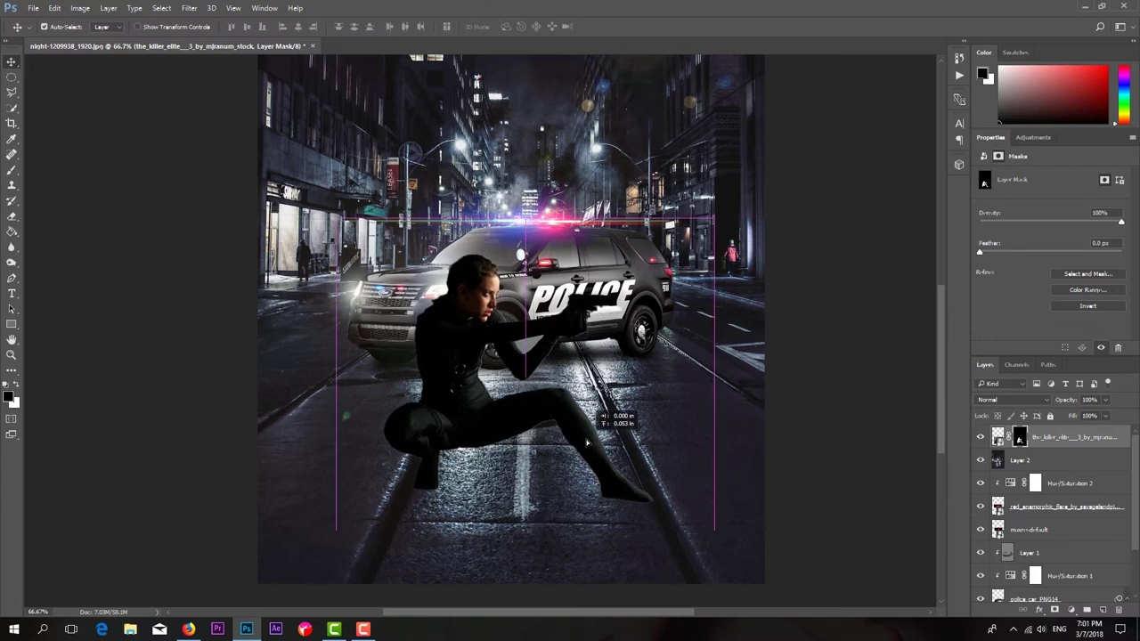
Zoom to 100% and set up a brush for painting on her mask
key(ctrl+plus)
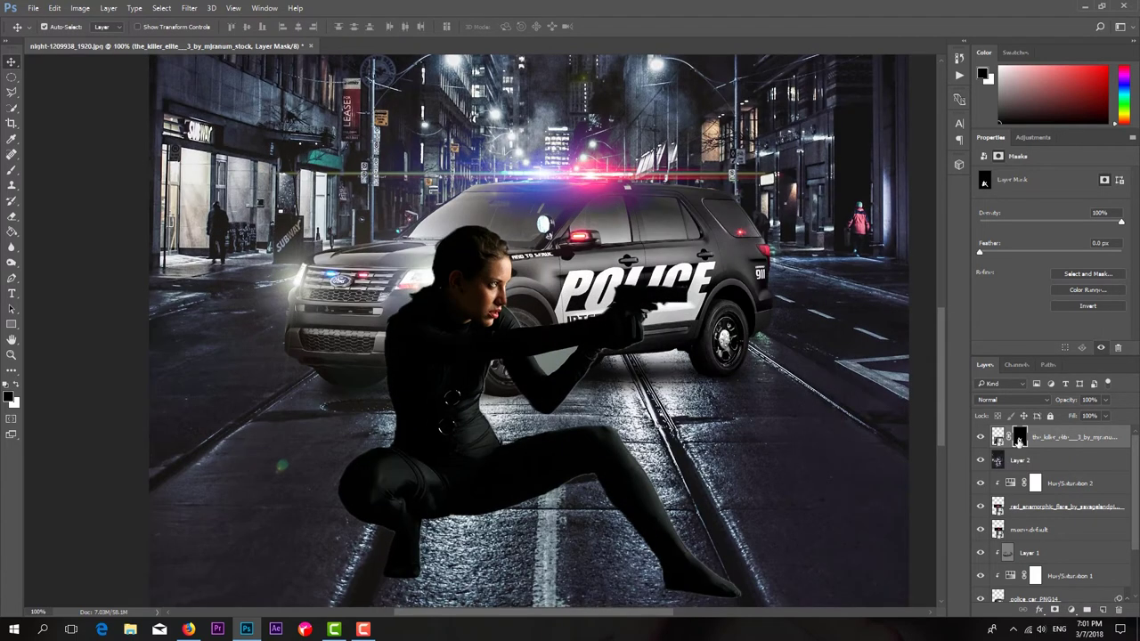
click(14, 175)
right_click(412, 335)
Soften the brush and paint soft mask edges around the woman's head and arm
key(Escape)
right_click(476, 365)
drag(535, 421, 575, 420)
mouse_move(423, 276)
mouse_down()
mouse_move(650, 312)
mouse_move(616, 314)
mouse_up()
In Select and Mask, clear the grey fringe around her head, face and the POLICE lettering, then apply
key(alt+ctrl+r)
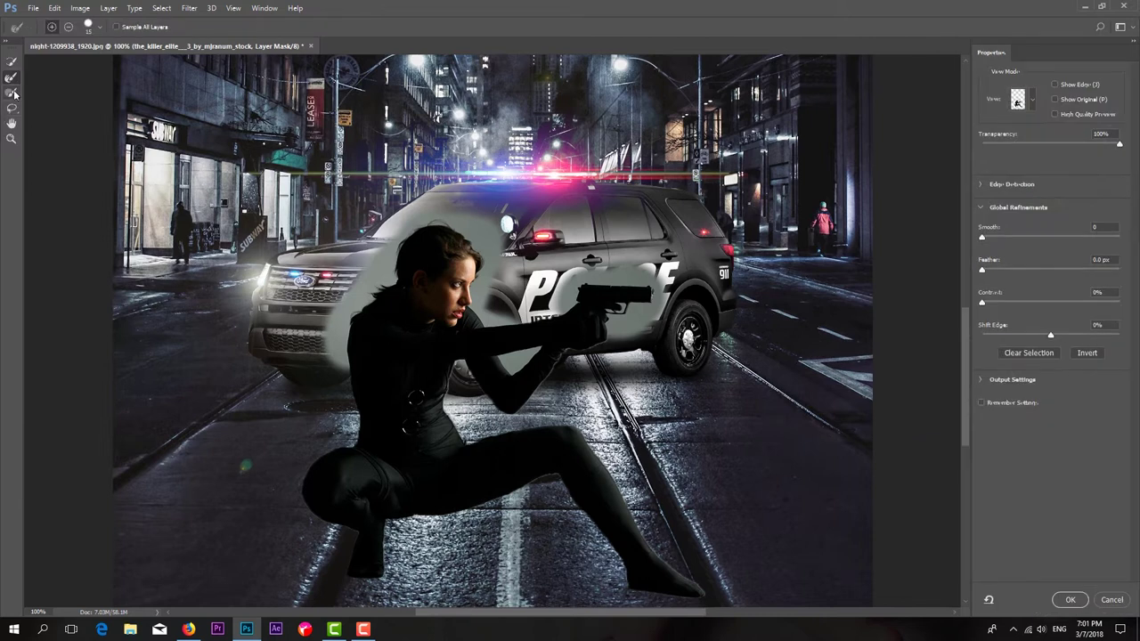
key(ctrl+plus)
mouse_move(238, 238)
mouse_down()
mouse_move(313, 149)
mouse_move(418, 130)
mouse_up()
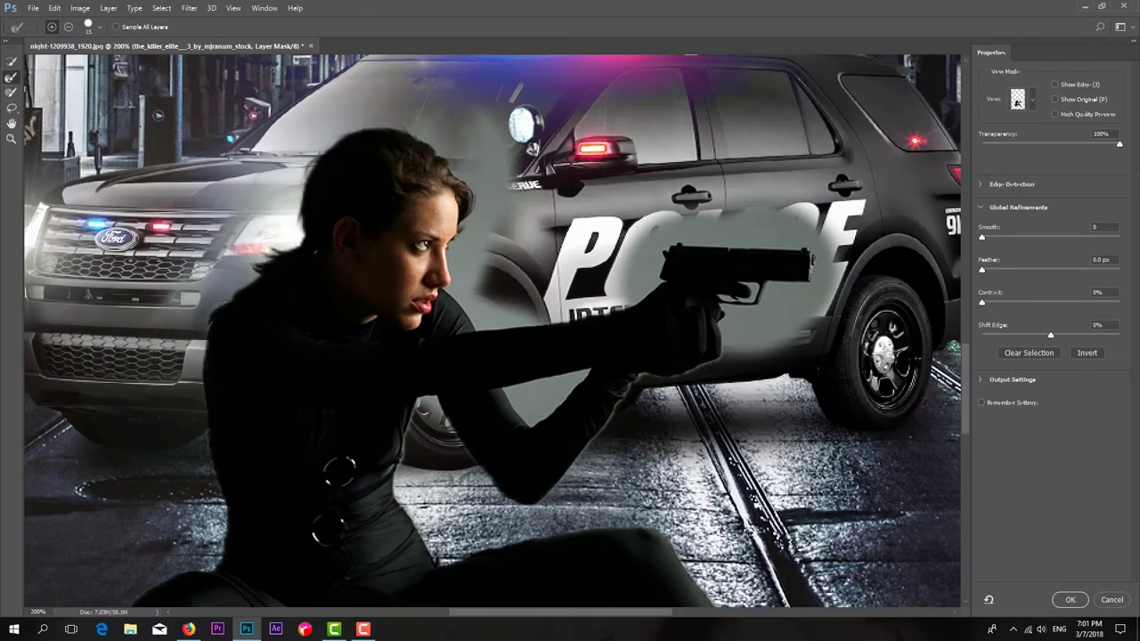
mouse_move(454, 183)
mouse_down()
mouse_move(472, 285)
mouse_move(535, 321)
mouse_up()
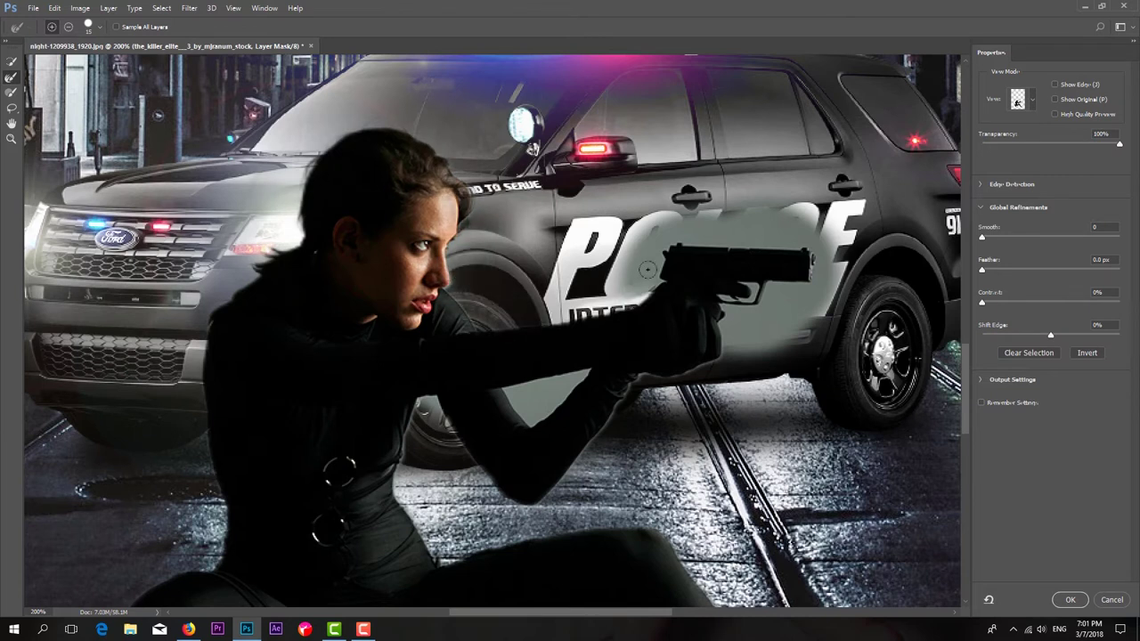
mouse_move(624, 294)
mouse_down()
mouse_move(775, 231)
mouse_move(641, 292)
mouse_move(758, 300)
mouse_move(723, 305)
mouse_up()
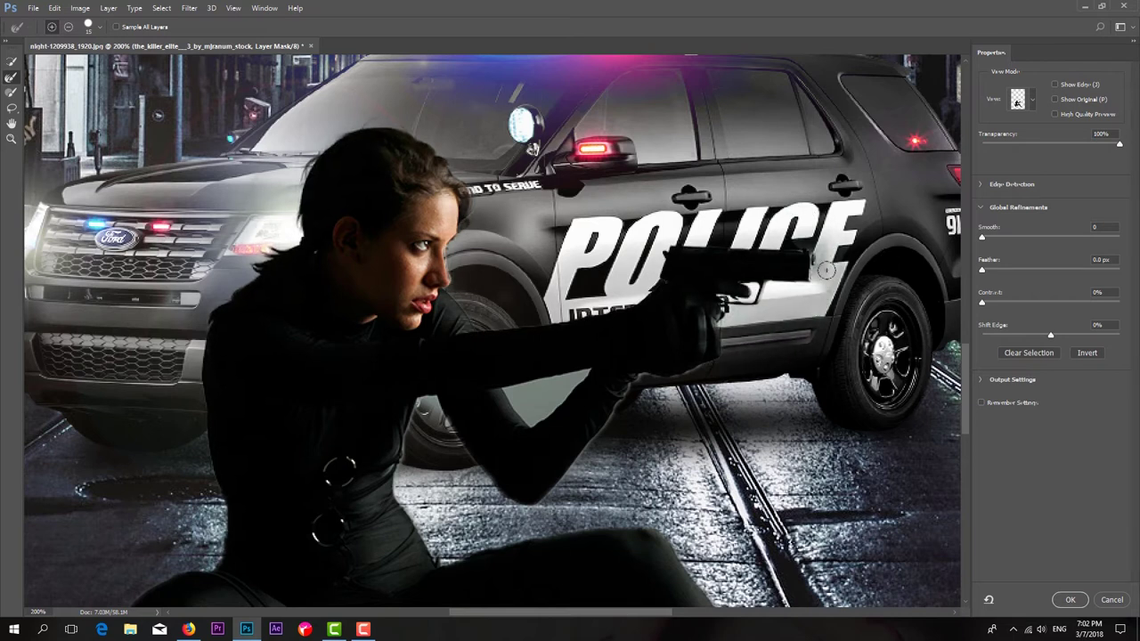
click(1069, 599)
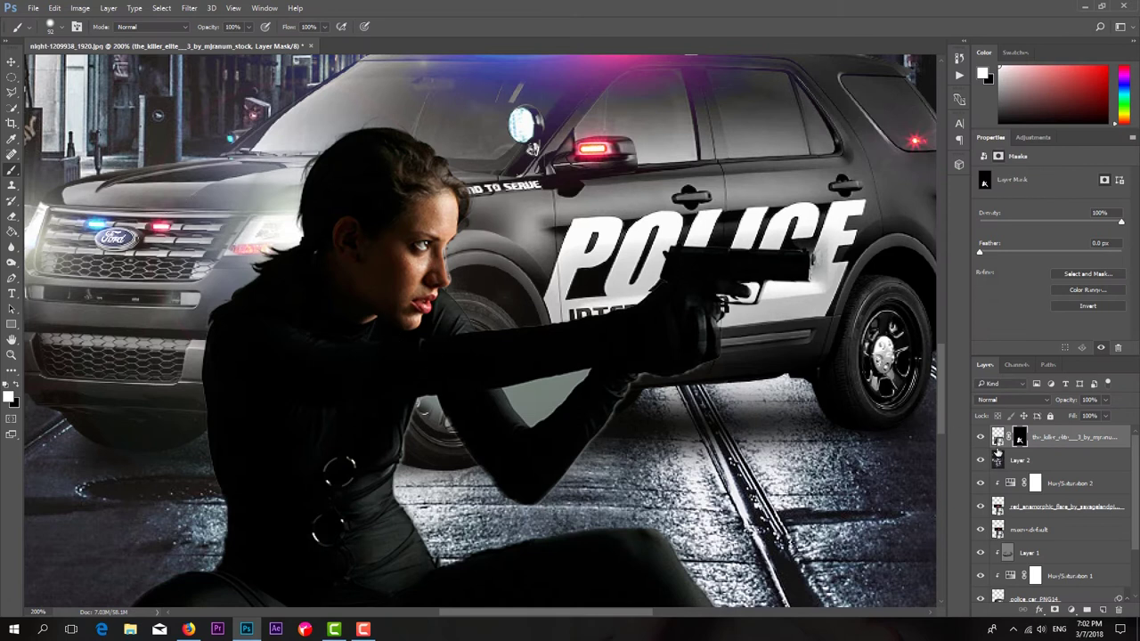
Reopen Select and Mask, refine the edge along her hair, and apply
double_click(1019, 438)
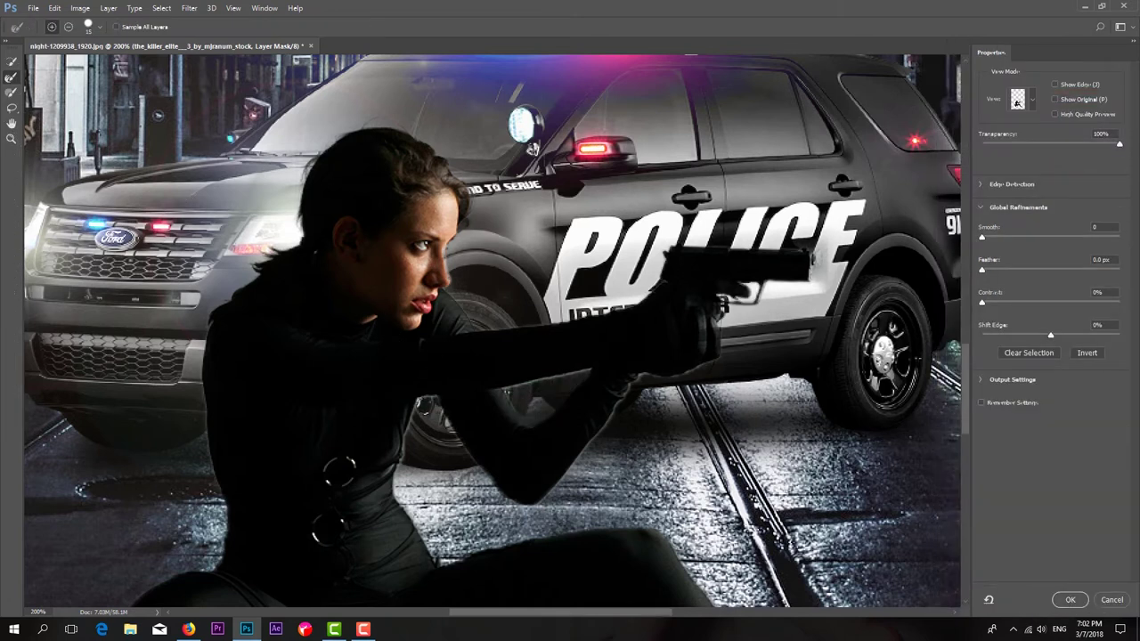
drag(228, 270, 317, 140)
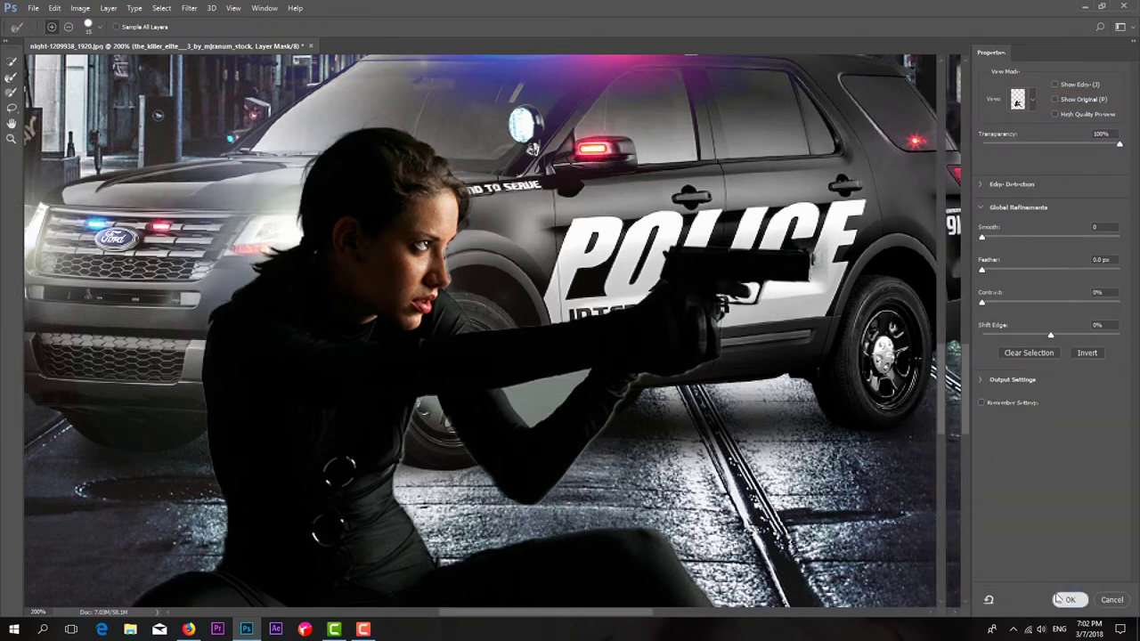
key(Return)
Paint white on the layer mask to bring the woman's face back
key(x)
drag(408, 280, 430, 274)
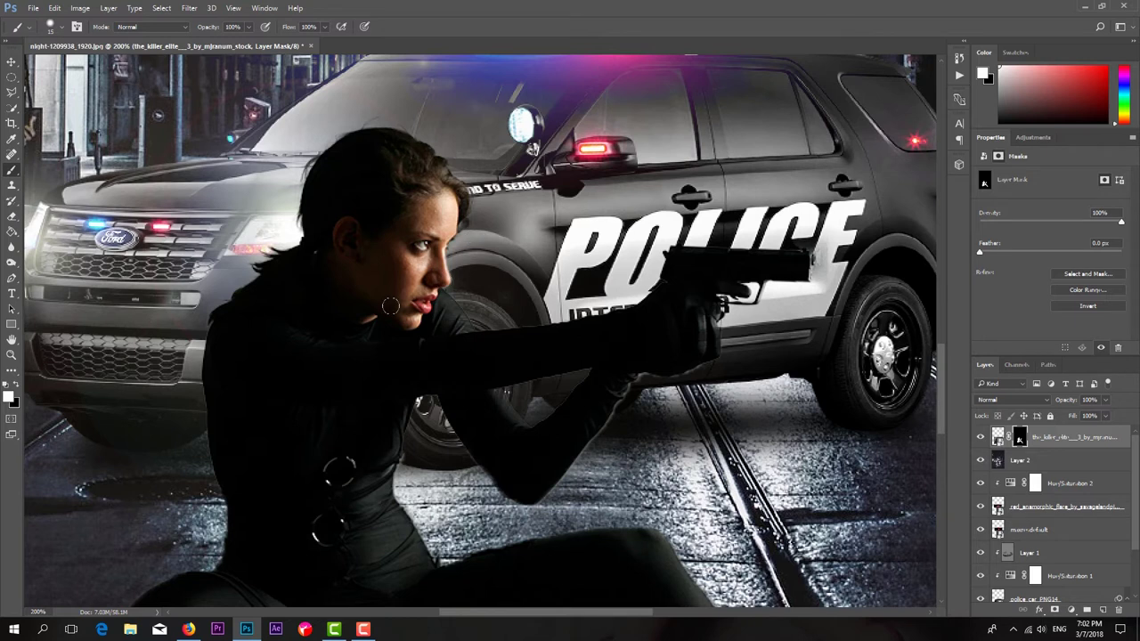
key(ctrl+minus)
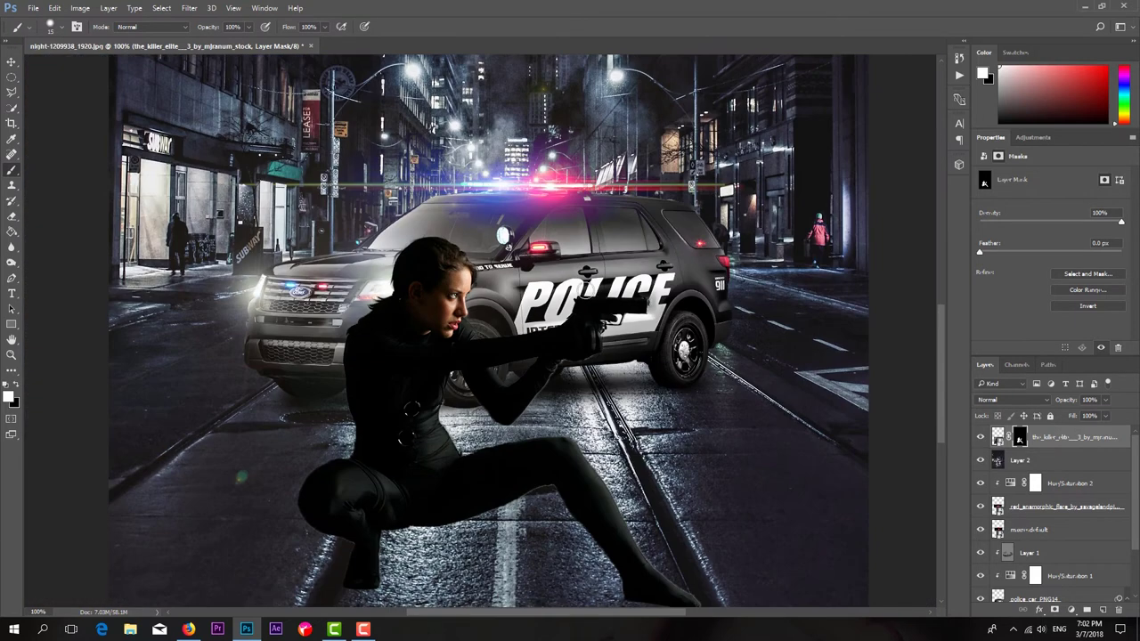
key(ctrl+minus)
key(ctrl+minus)
key(ctrl+plus)
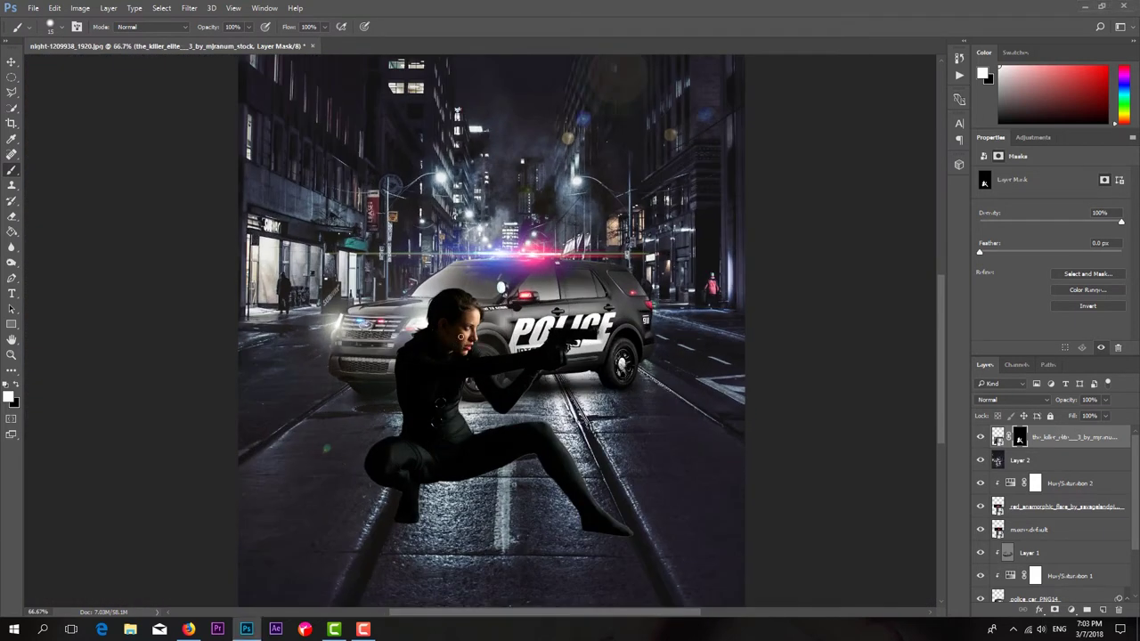
Nudge the woman to X 0.69 in, Y 3.34 in and add an empty layer above her
click(997, 436)
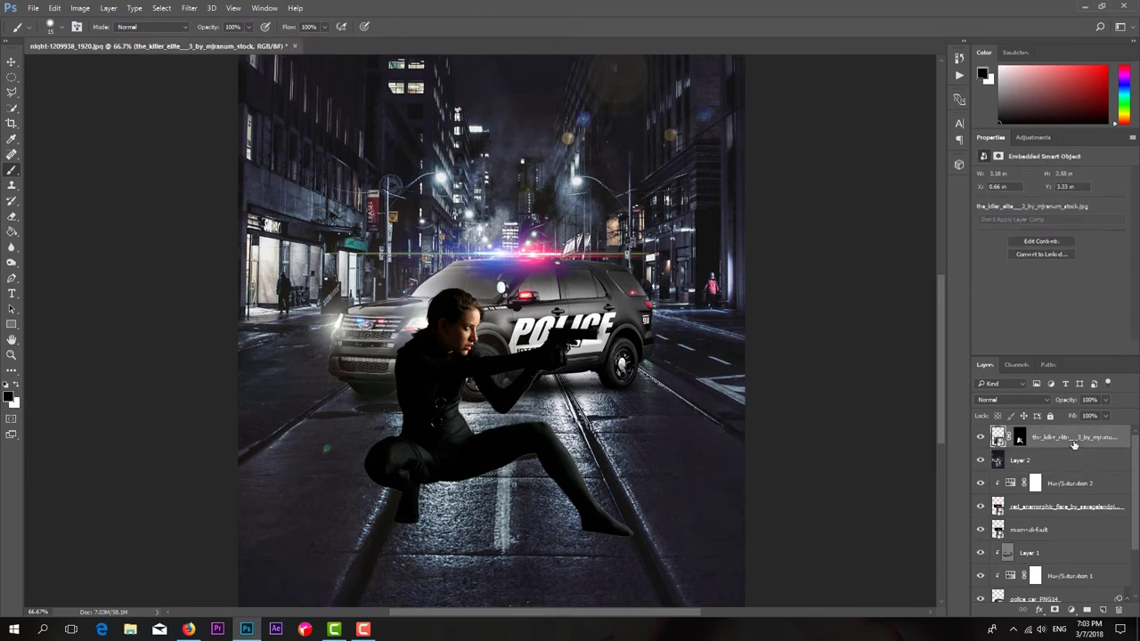
click(11, 61)
drag(390, 56, 394, 59)
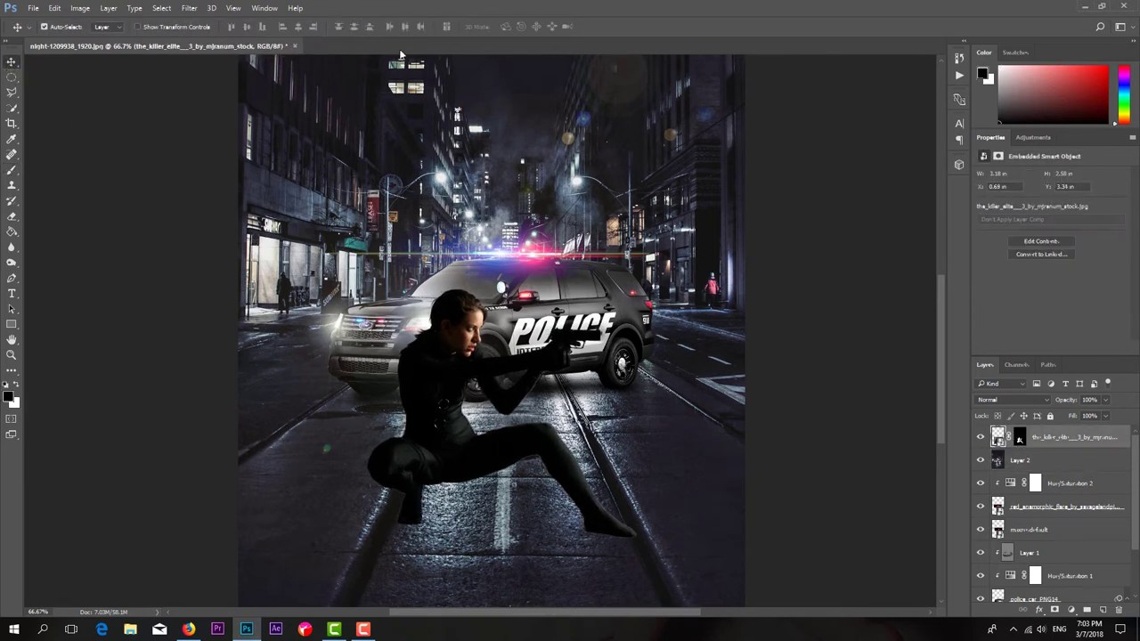
key(ctrl+plus)
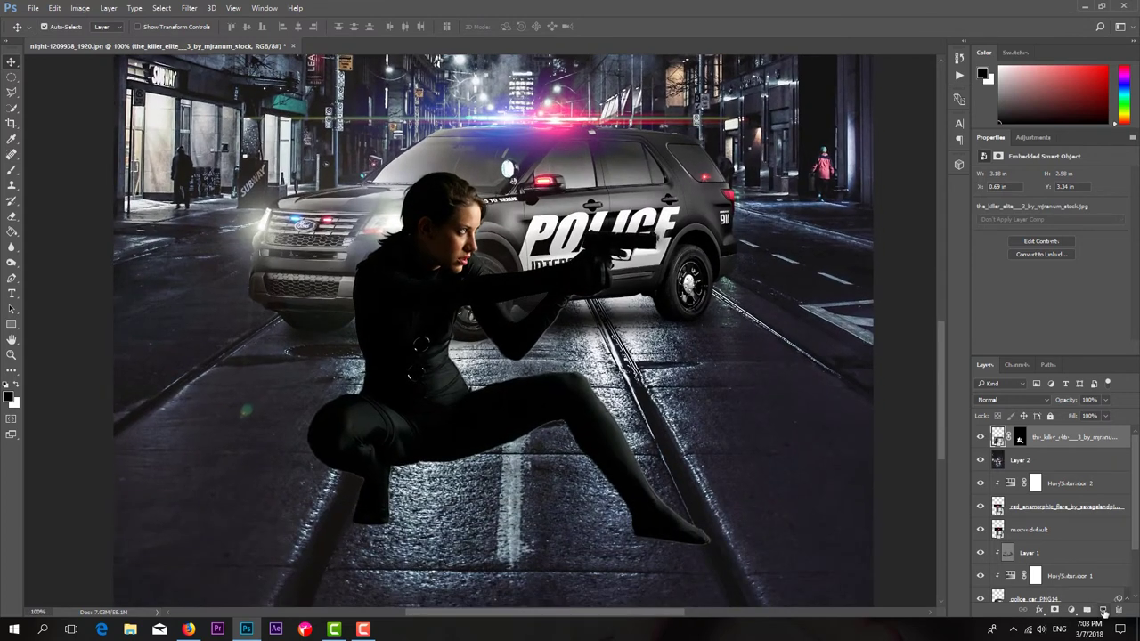
click(1104, 611)
Clip Layer 3 to the woman's layer and choose a green foreground colour
right_click(1025, 437)
click(944, 293)
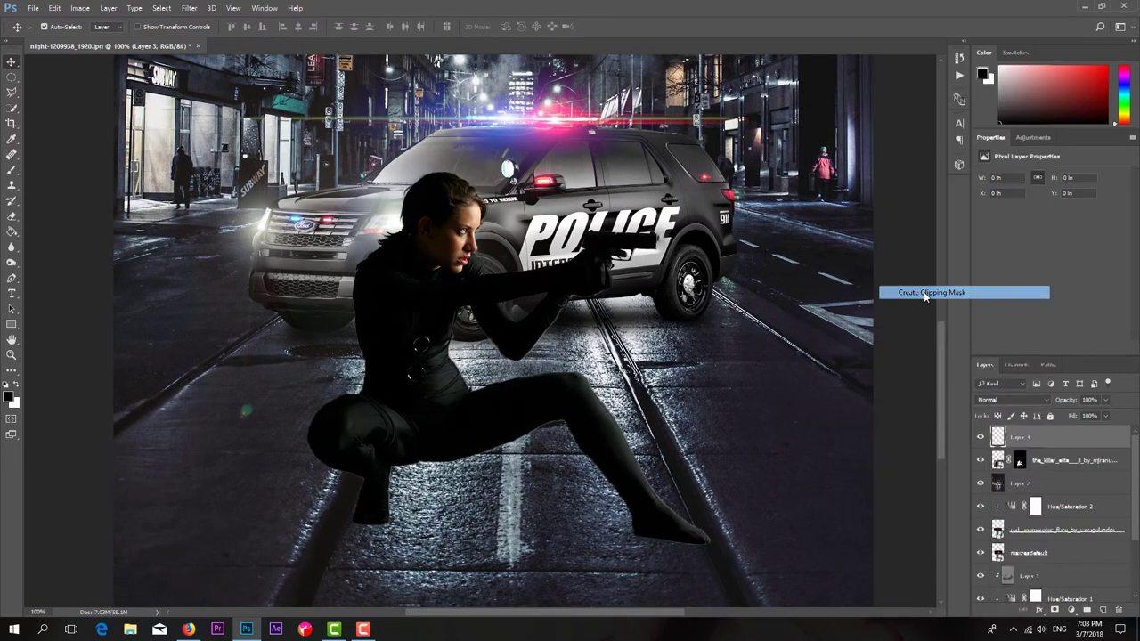
click(11, 170)
click(8, 398)
click(881, 241)
key(Return)
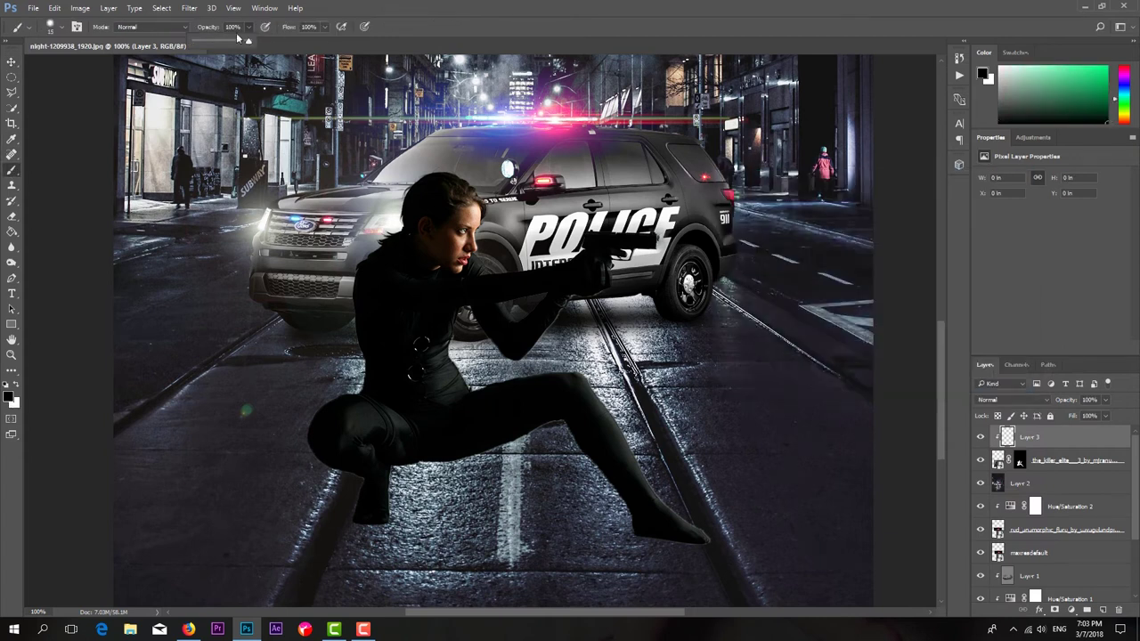
Paint a soft 58%-opacity brush stroke near the woman's hair
right_click(378, 330)
key(Return)
mouse_move(356, 223)
mouse_down()
mouse_move(394, 237)
mouse_move(365, 347)
mouse_up()
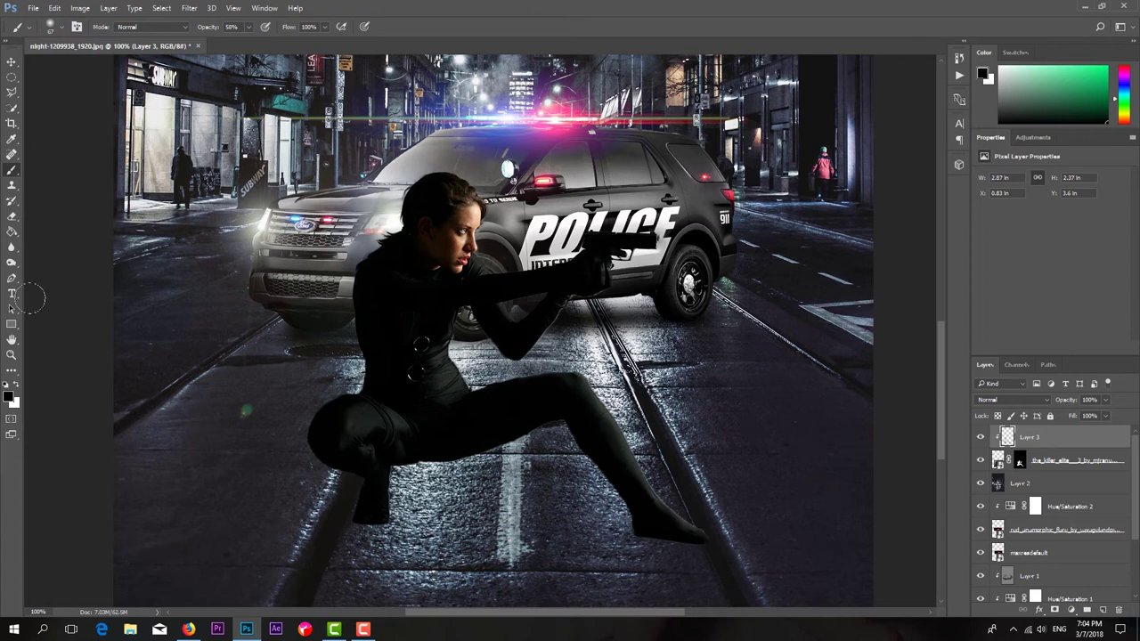
Switch the foreground to a lighter colour and review the whole poster
click(8, 398)
click(729, 316)
click(989, 199)
click(11, 398)
key(Return)
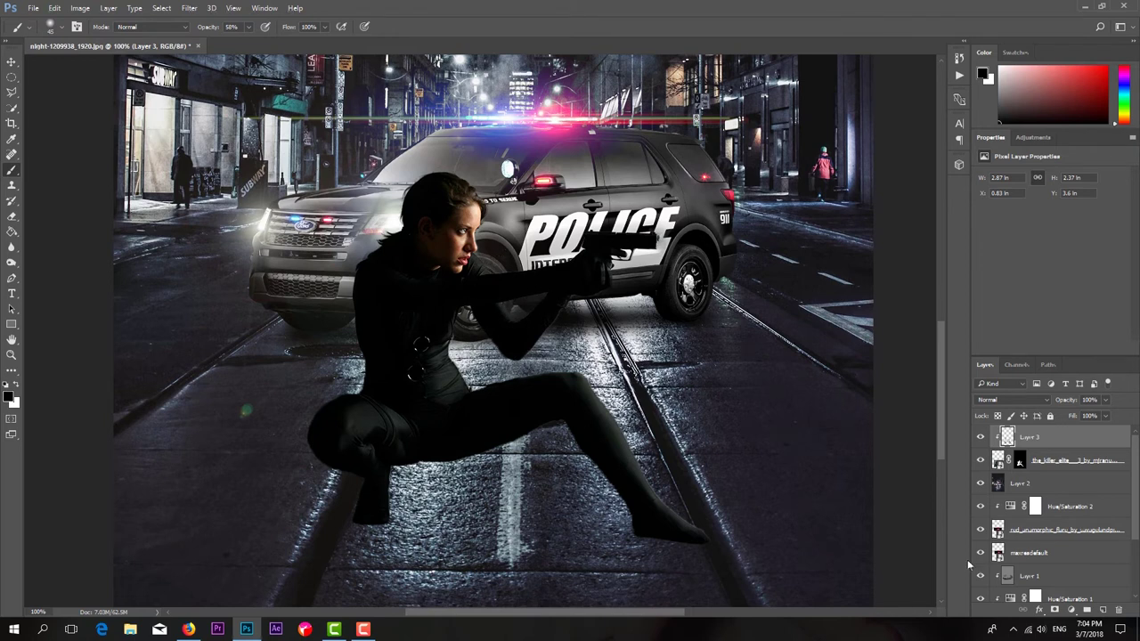
key(ctrl+minus)
click(981, 439)
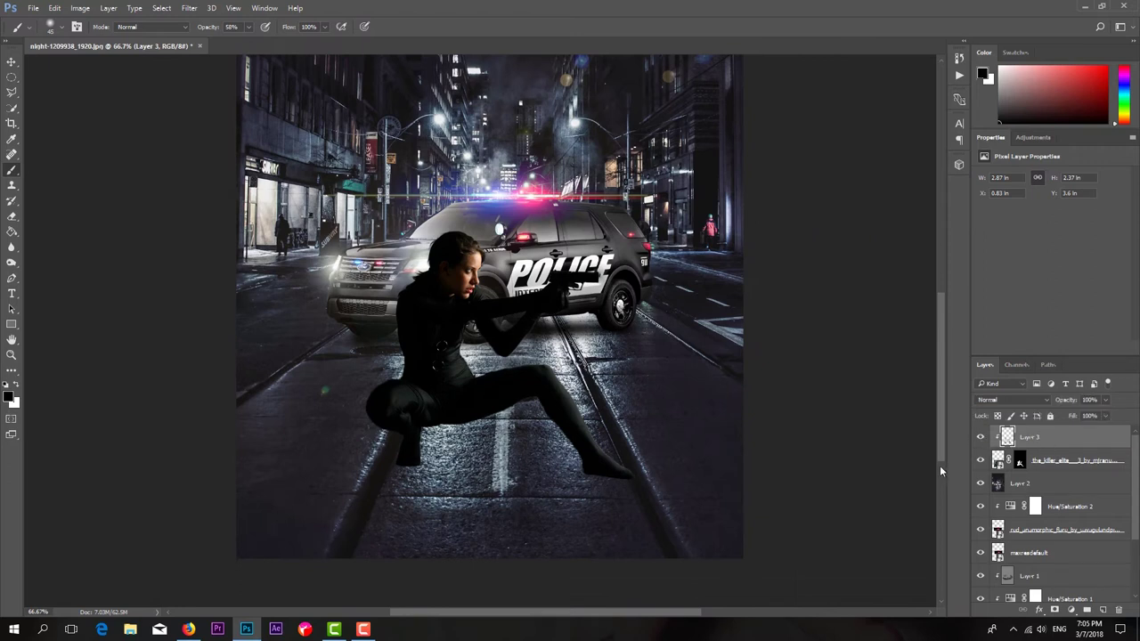
key(ctrl+z)
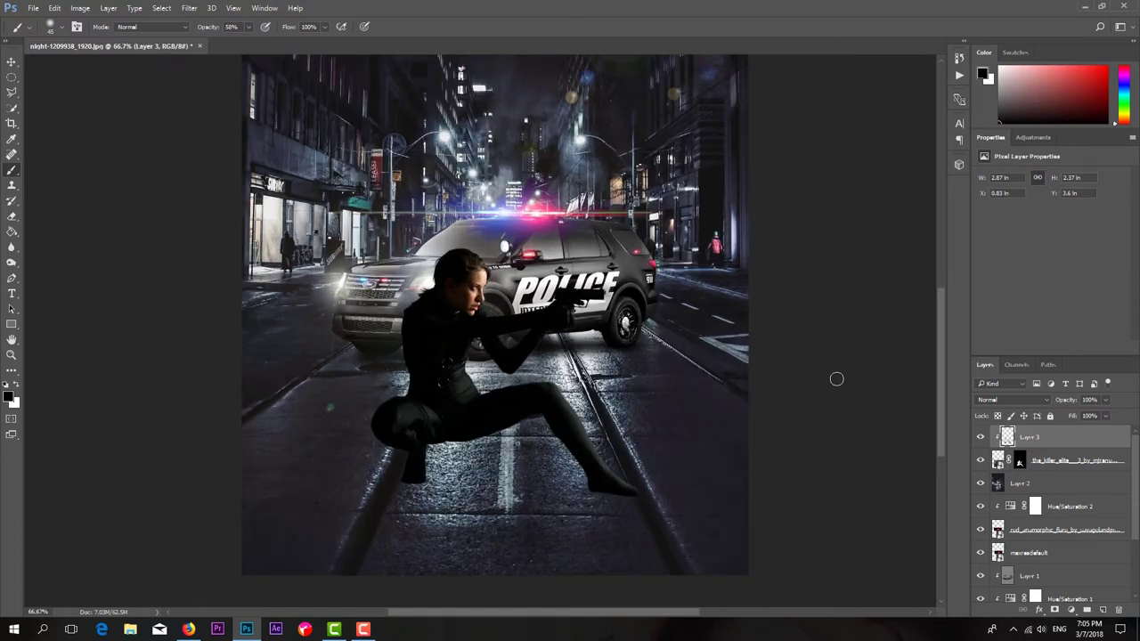
Duplicate the woman's layer and place the copy beneath the original
key(v)
drag(1069, 460, 1035, 494)
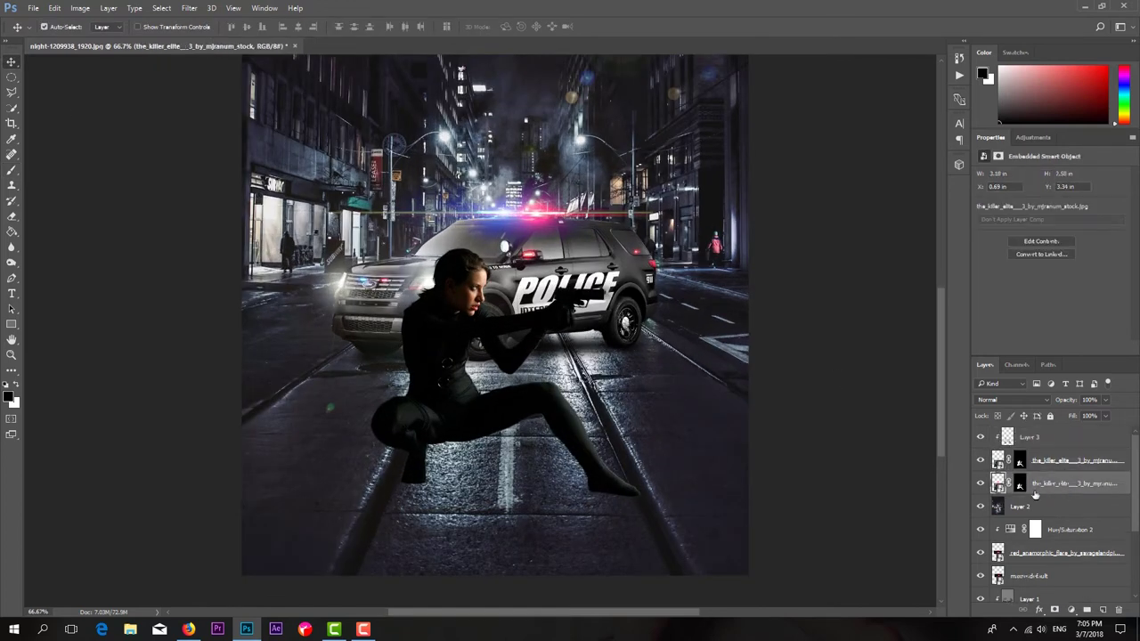
right_click(1020, 484)
key(Escape)
right_click(997, 483)
right_click(1040, 483)
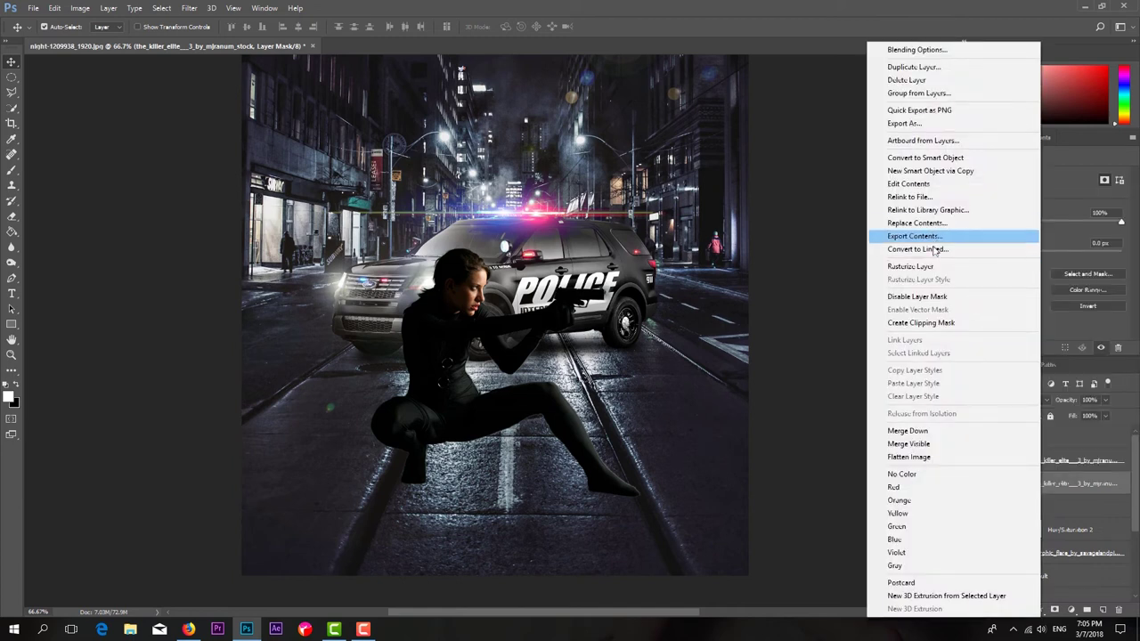
key(Escape)
right_click(1022, 488)
key(Escape)
Give the copy a near-black Color Overlay layer style
double_click(1036, 490)
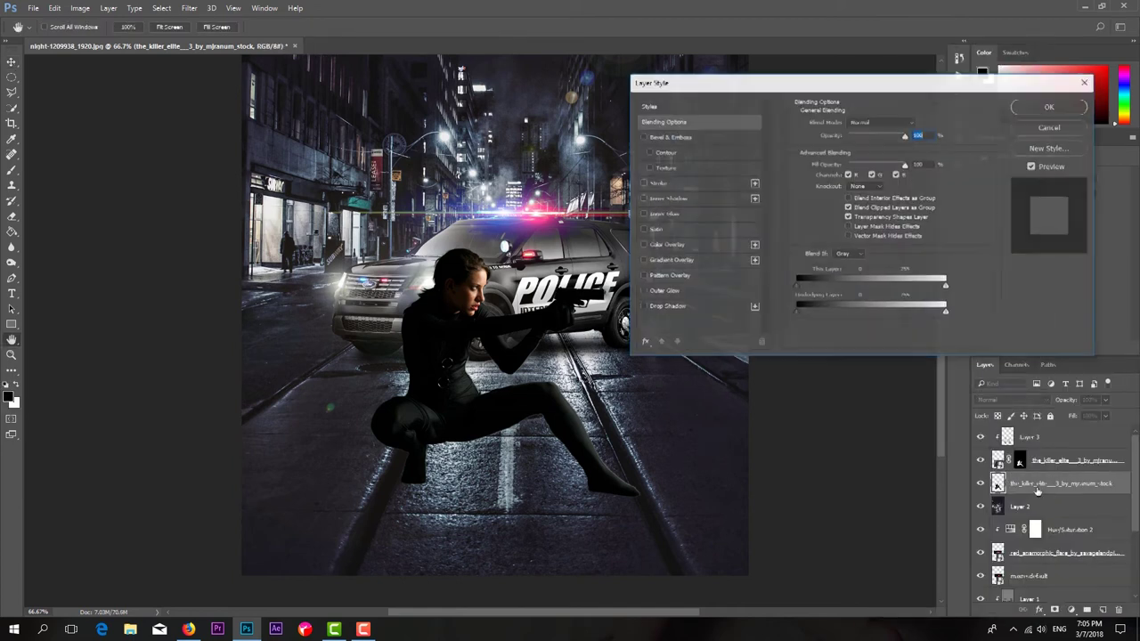
click(666, 244)
click(917, 124)
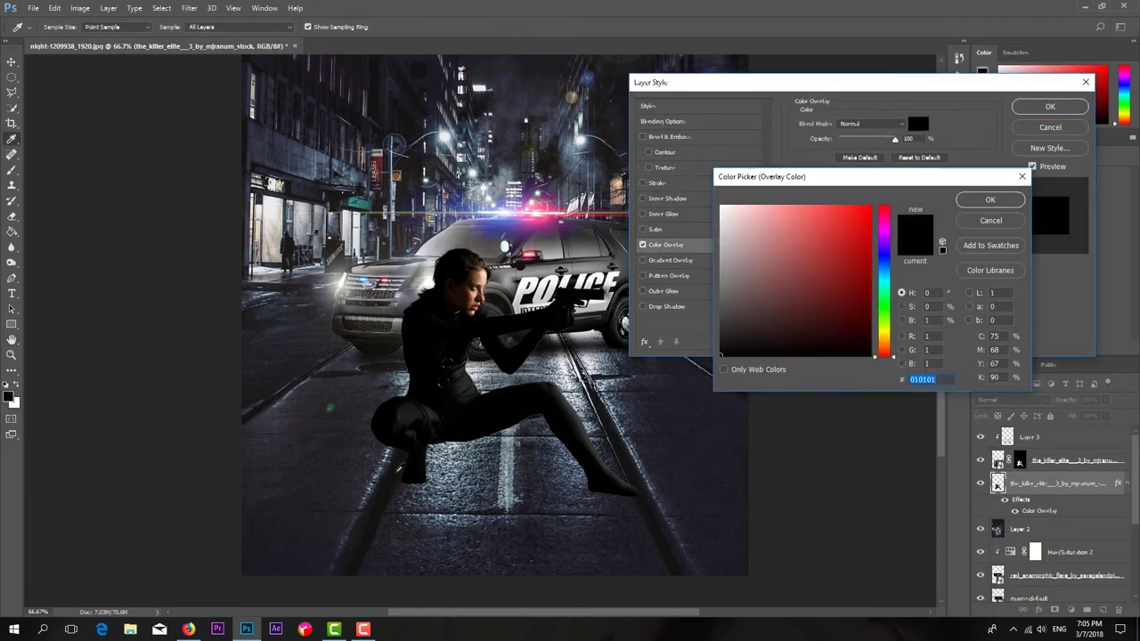
click(532, 441)
key(Return)
key(Return)
Flip the darkened copy down onto the road, flatten it and skew it left
key(ctrl+t)
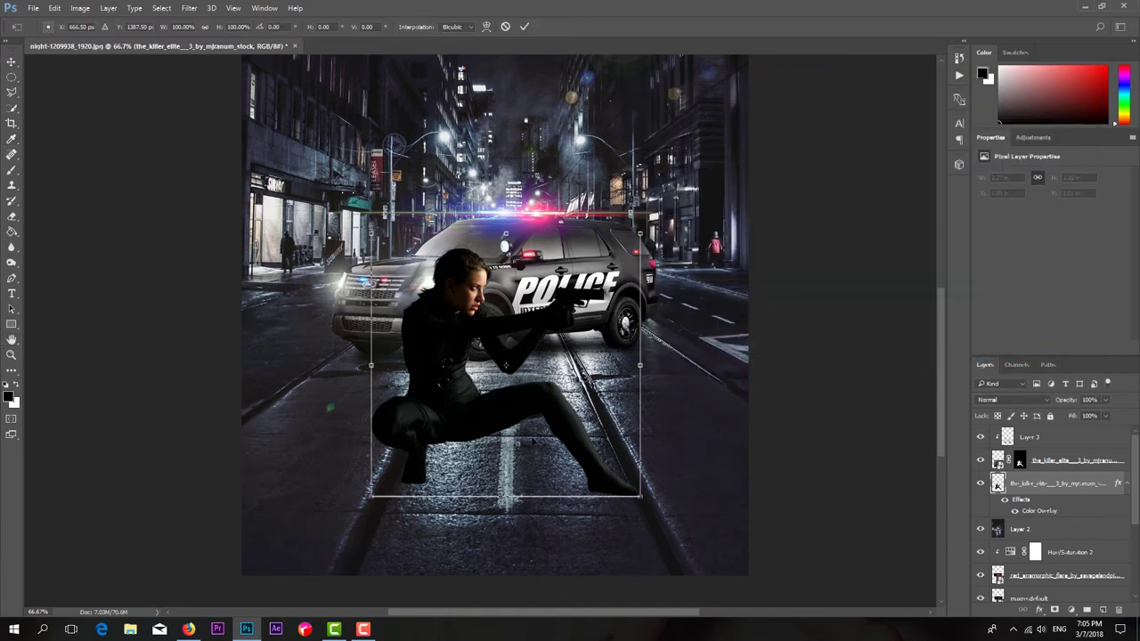
drag(505, 232, 505, 559)
drag(523, 507, 525, 511)
right_click(523, 511)
click(552, 388)
drag(501, 552, 455, 549)
Distort the shadow's corners to meet her feet and apply the transform
right_click(500, 321)
click(320, 542)
drag(320, 541, 313, 551)
right_click(505, 306)
click(535, 371)
drag(613, 525, 639, 491)
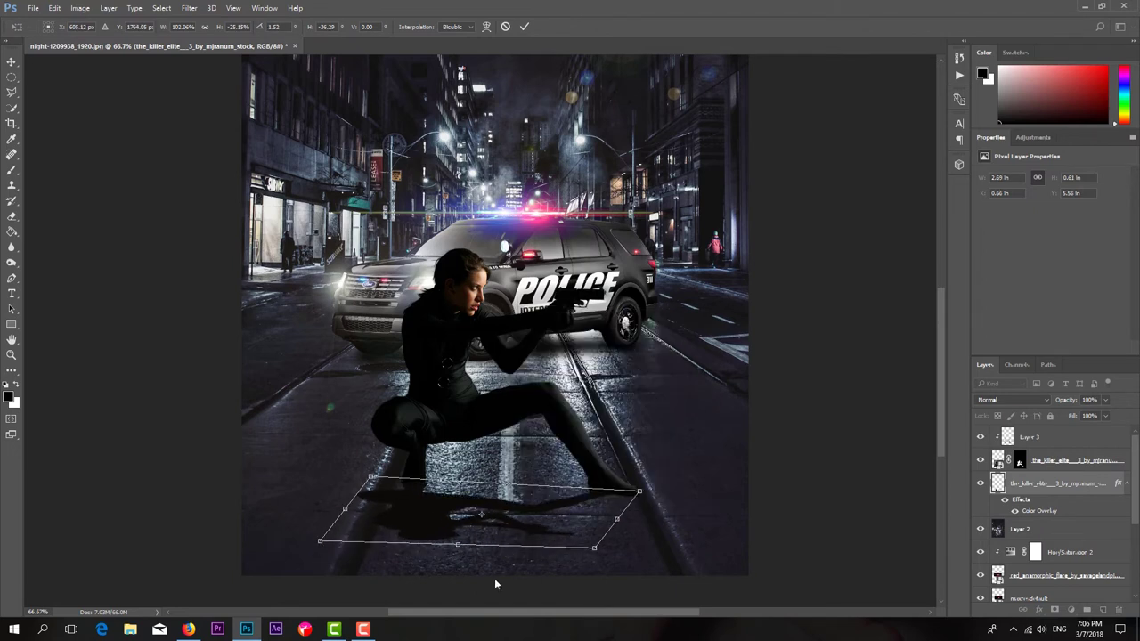
key(Return)
click(169, 9)
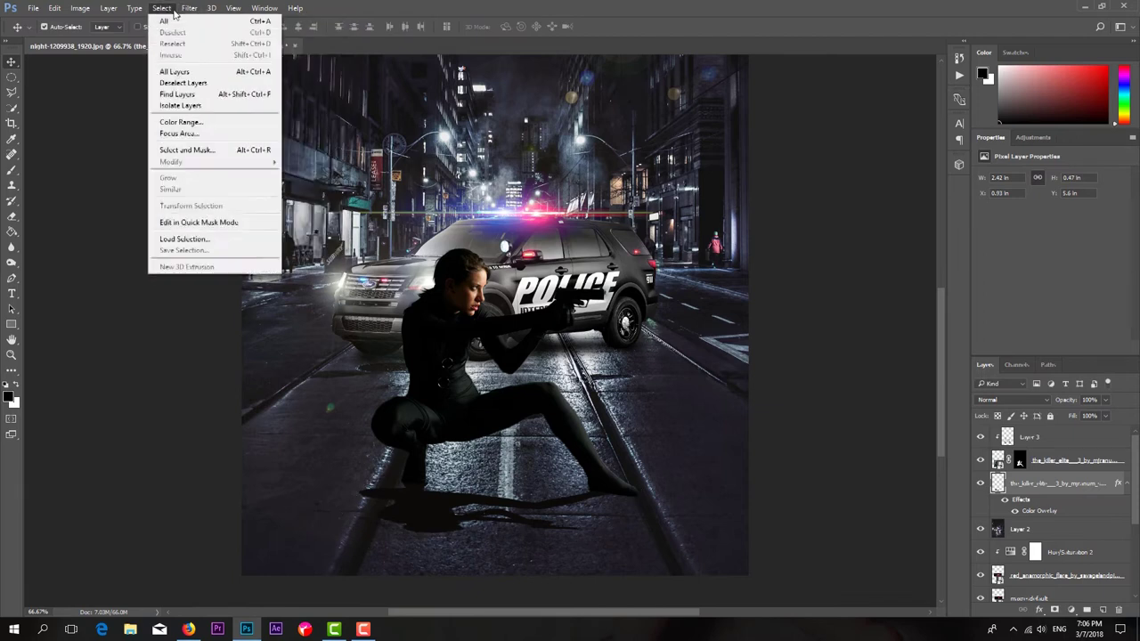
Blur the shadow with an 8.4 px Gaussian Blur and lower its opacity
click(383, 206)
drag(721, 370, 719, 371)
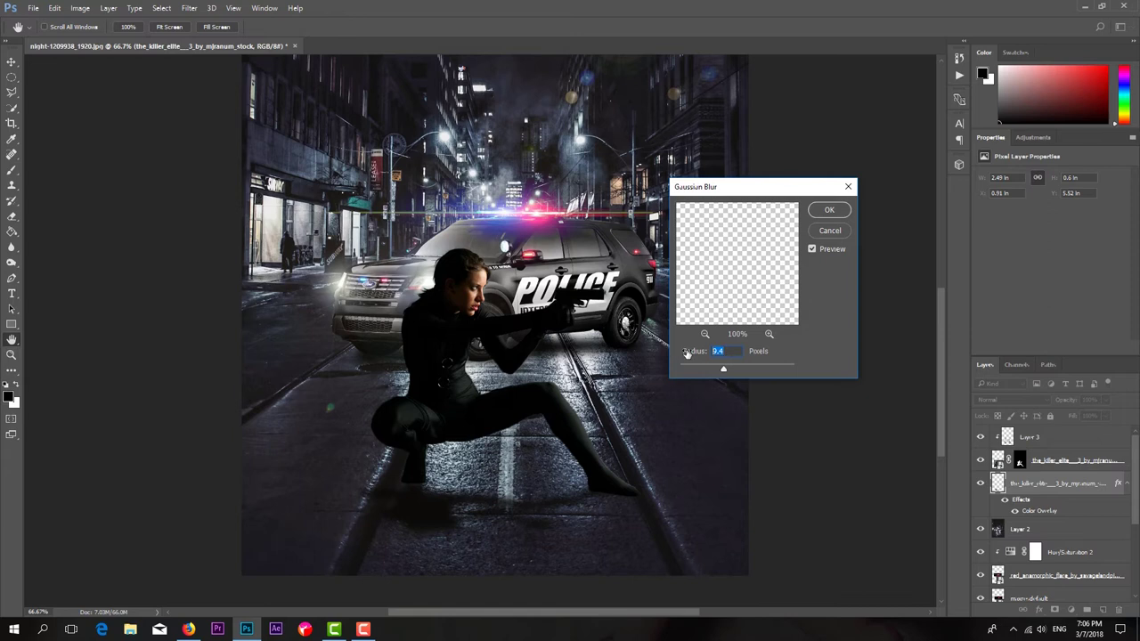
text(9)
click(843, 209)
click(1105, 399)
drag(1109, 416, 1092, 417)
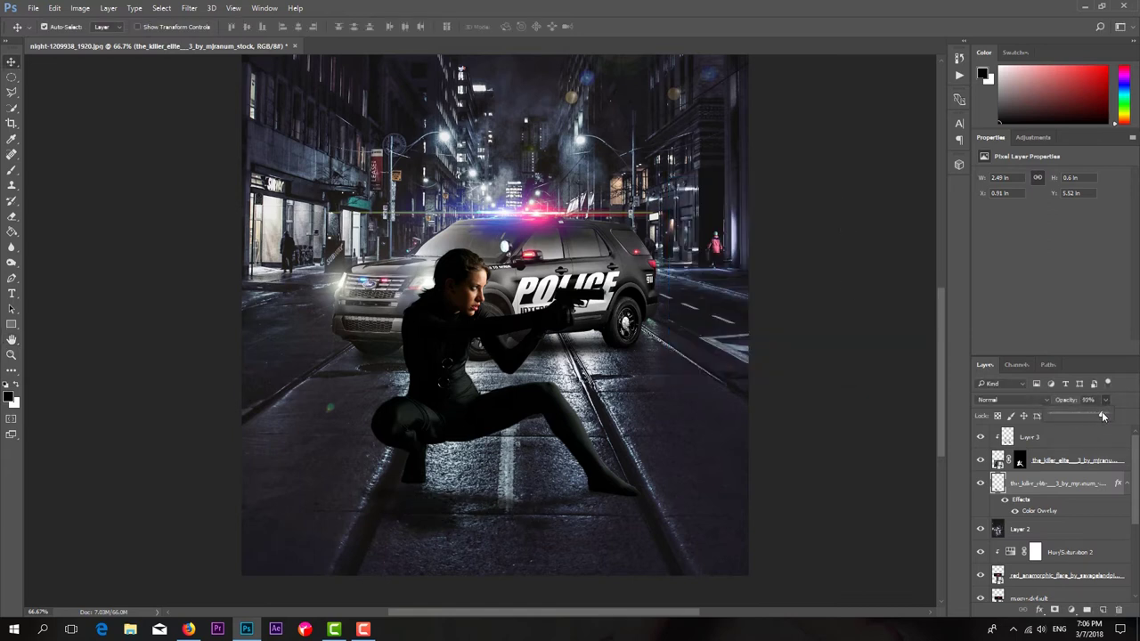
click(1071, 486)
Paint dark contact shadows beneath both feet on a new layer
click(1103, 610)
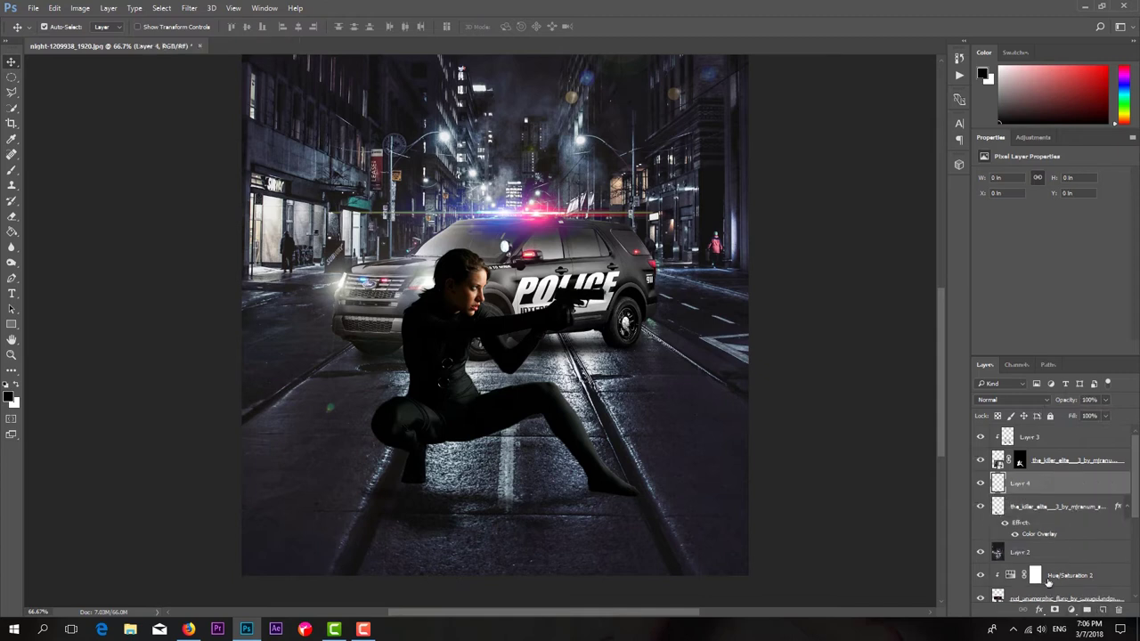
key(b)
right_click(408, 482)
click(416, 476)
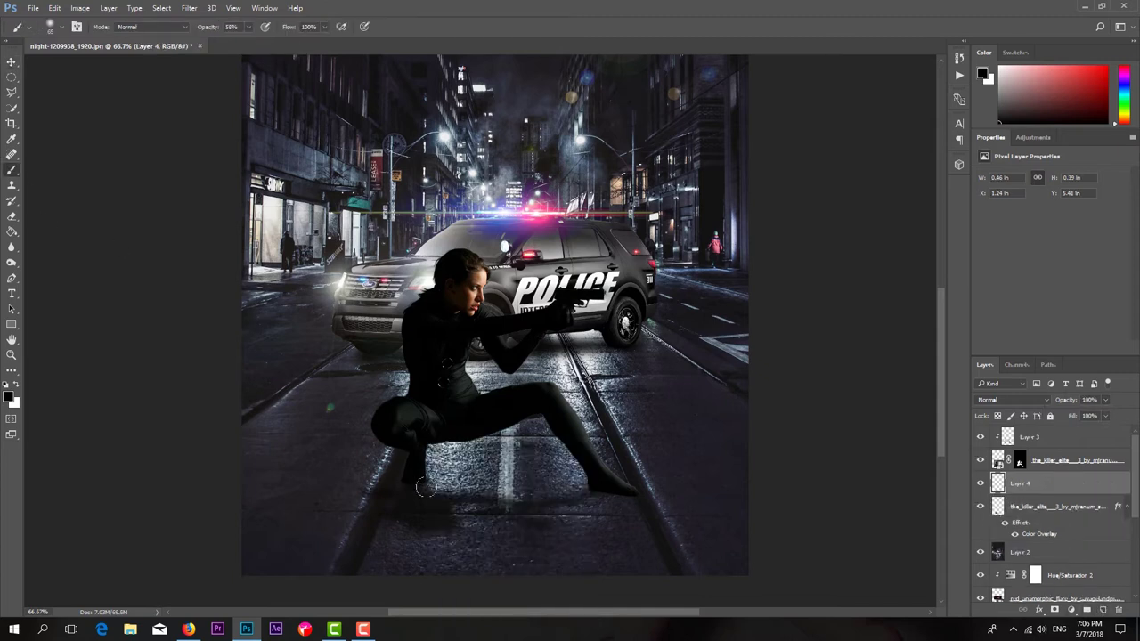
mouse_move(605, 494)
mouse_down()
mouse_move(628, 490)
mouse_move(587, 499)
mouse_move(615, 484)
mouse_up()
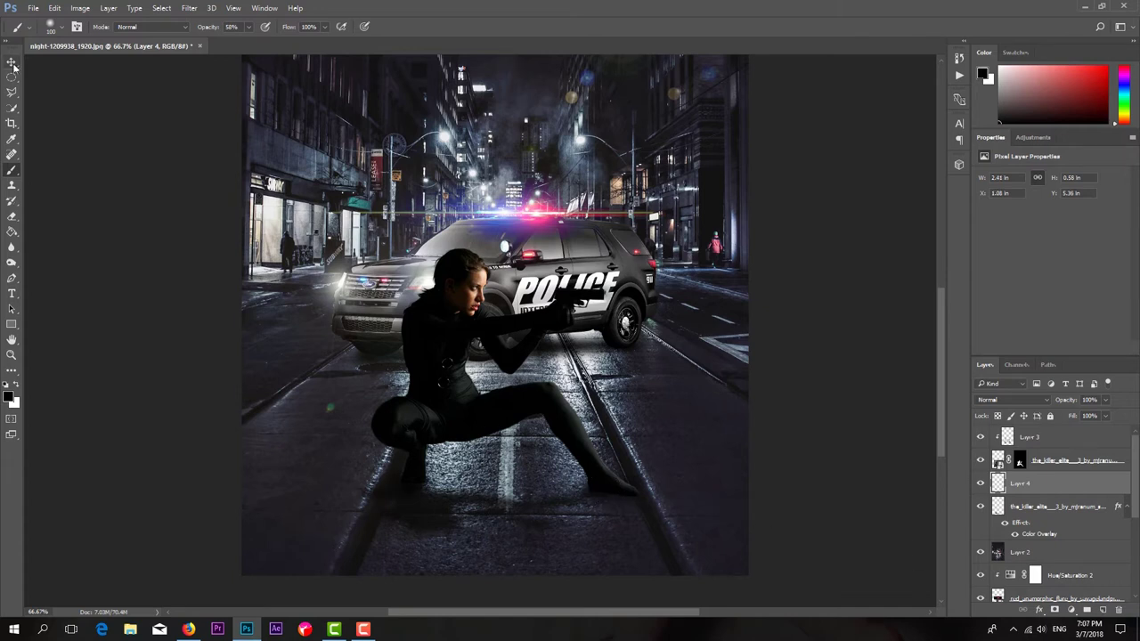
Add a Hue/Saturation adjustment clipped to Layer 3 and shift its hue negative
key(v)
click(1073, 445)
click(1070, 611)
click(1051, 471)
click(1047, 348)
drag(1050, 218, 1037, 237)
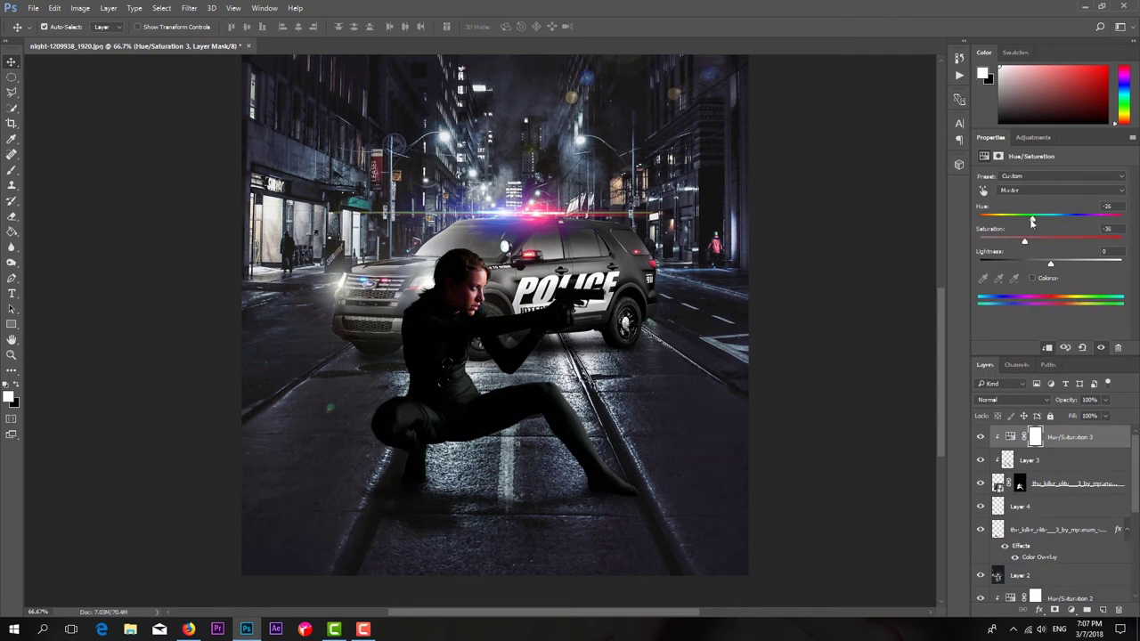
Settle the clipped Hue/Saturation at about hue -19, saturation -36, then make Layer 2 active
click(1010, 437)
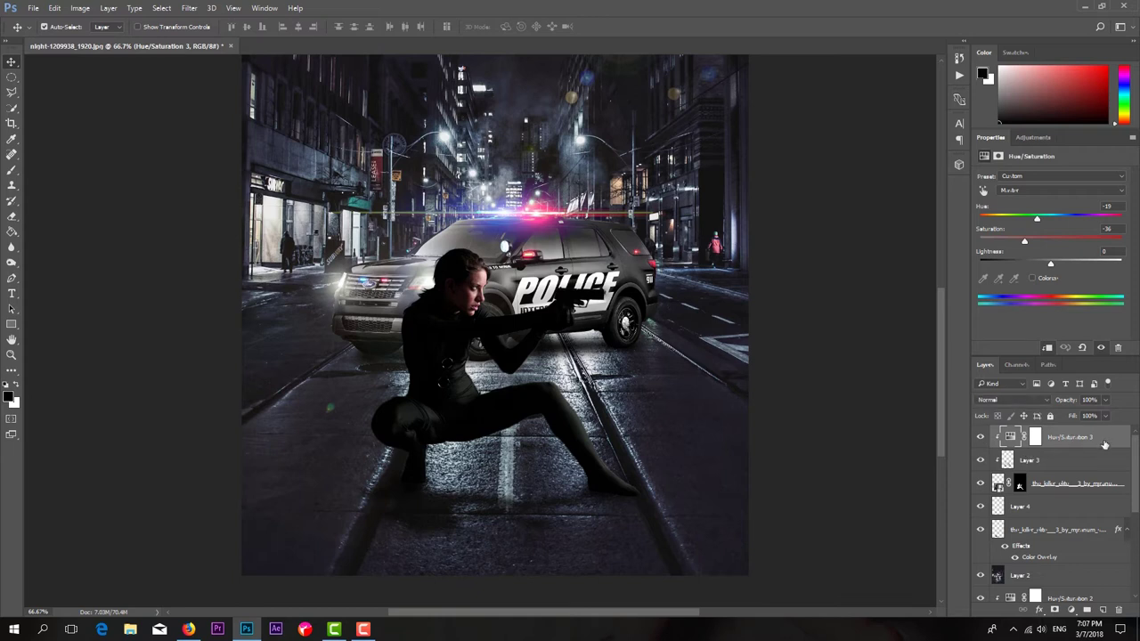
click(1028, 578)
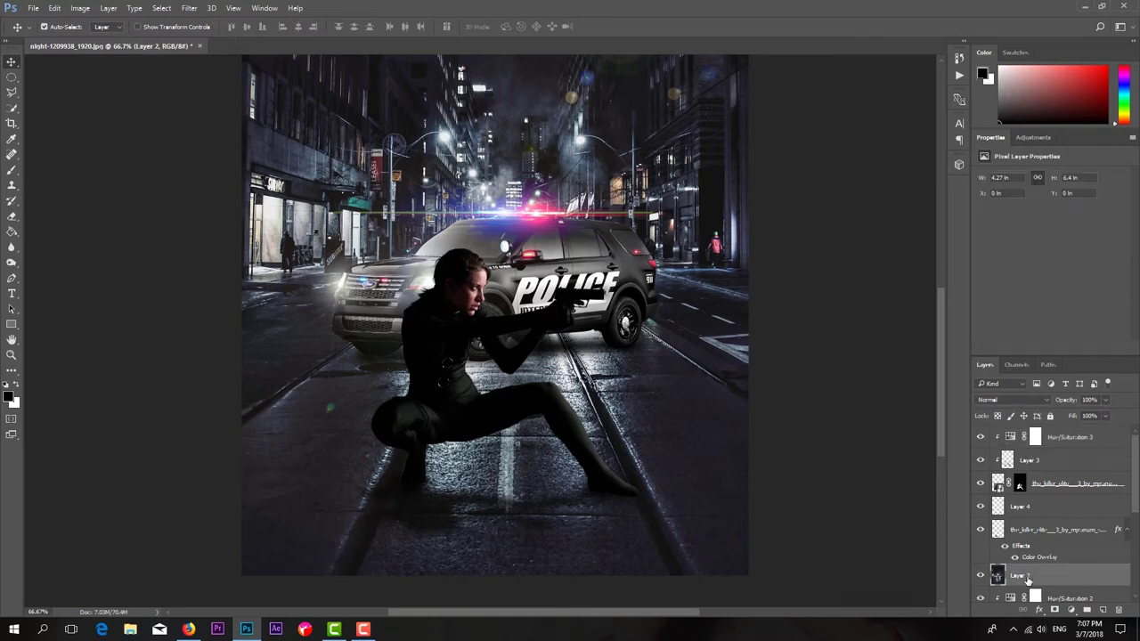
Add a new Gradient Fill layer blended in Lighten mode
click(192, 9)
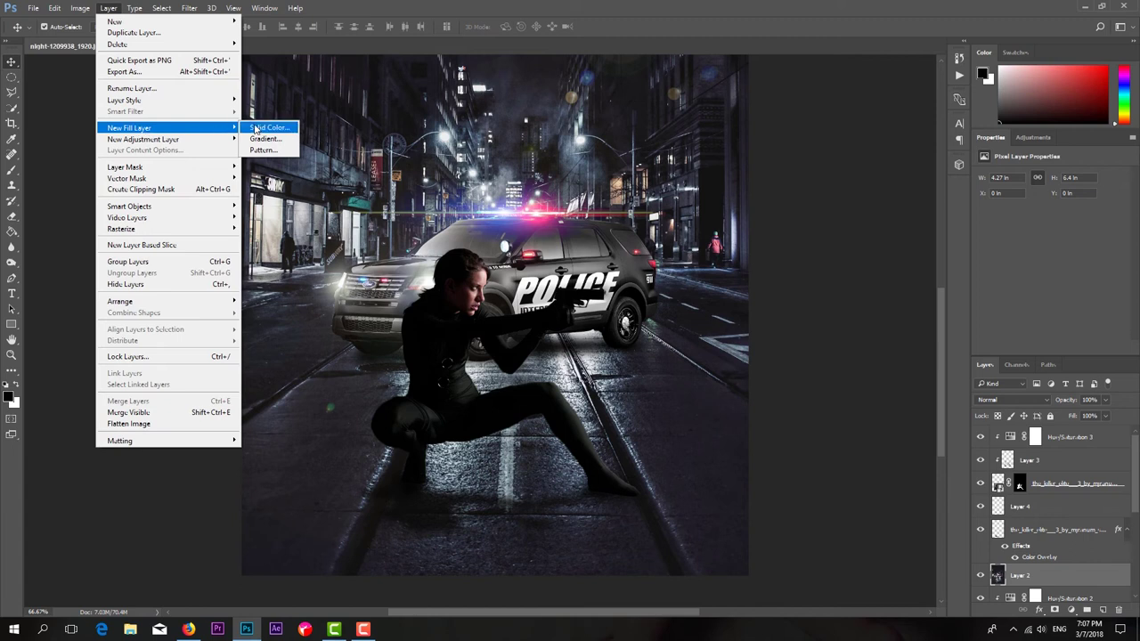
click(264, 139)
click(523, 251)
click(527, 322)
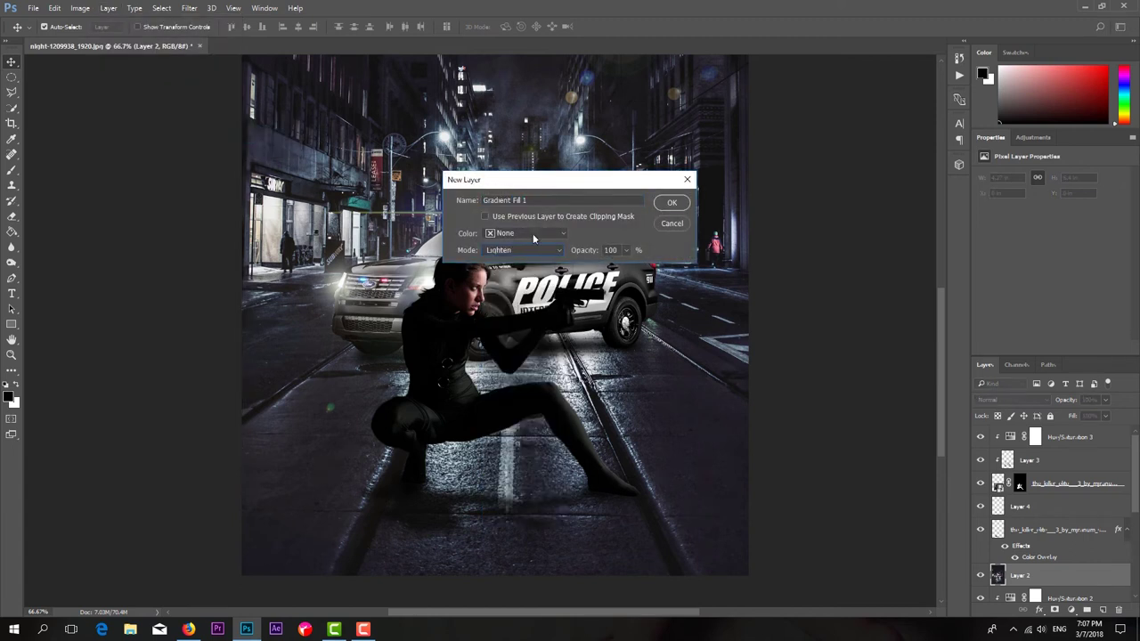
click(672, 202)
click(766, 126)
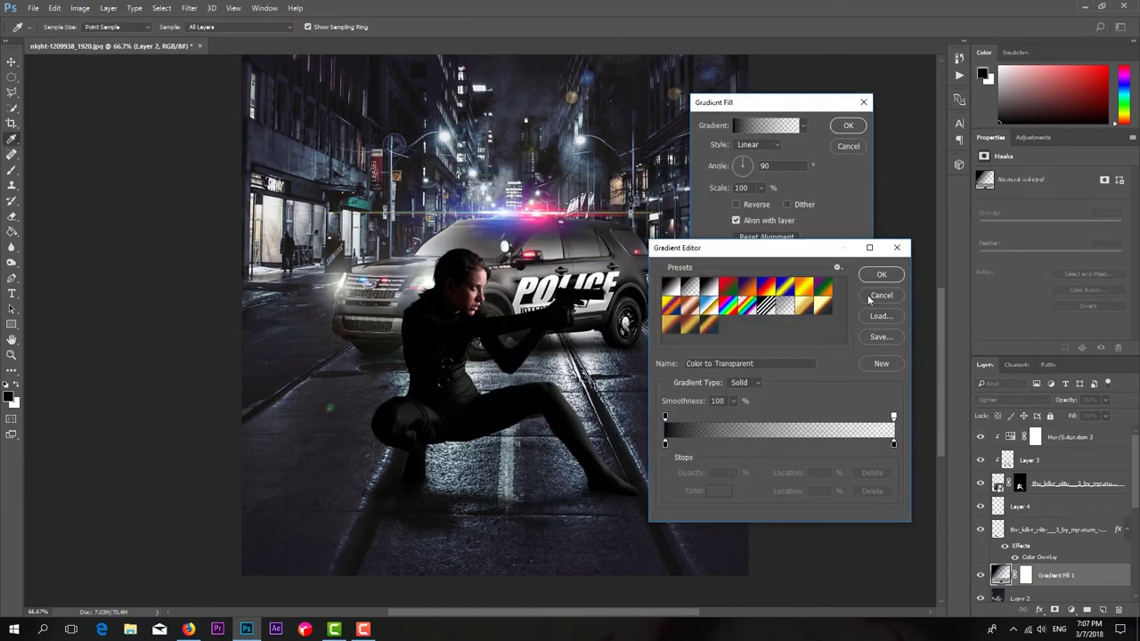
click(871, 299)
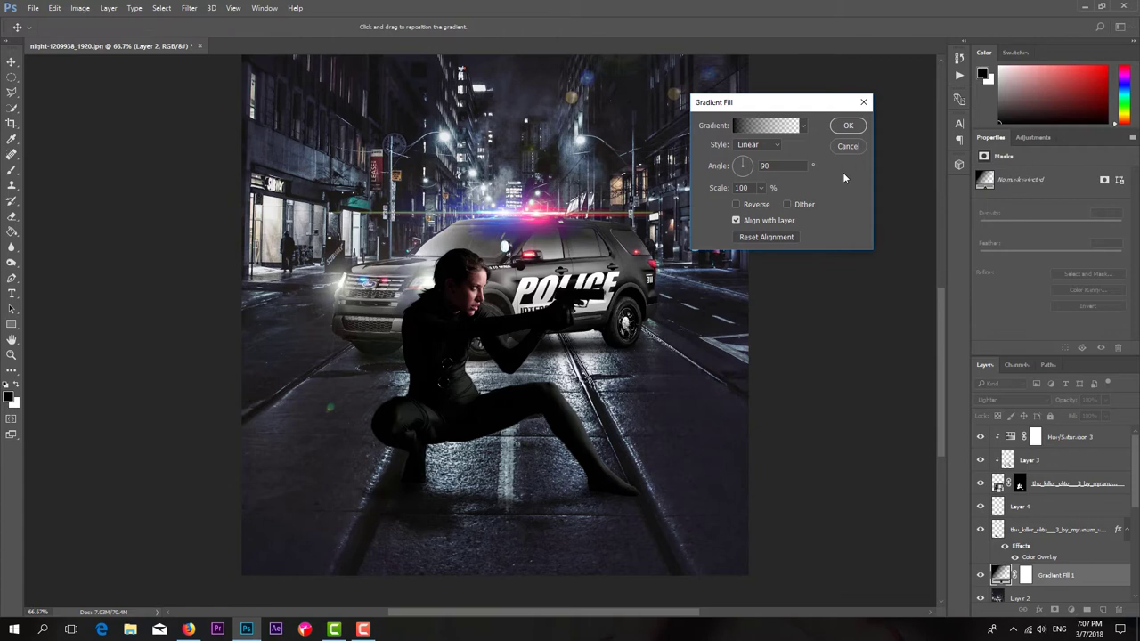
click(763, 133)
click(877, 261)
Make the gradient run from red on the left to light pink on the right
click(768, 129)
double_click(664, 444)
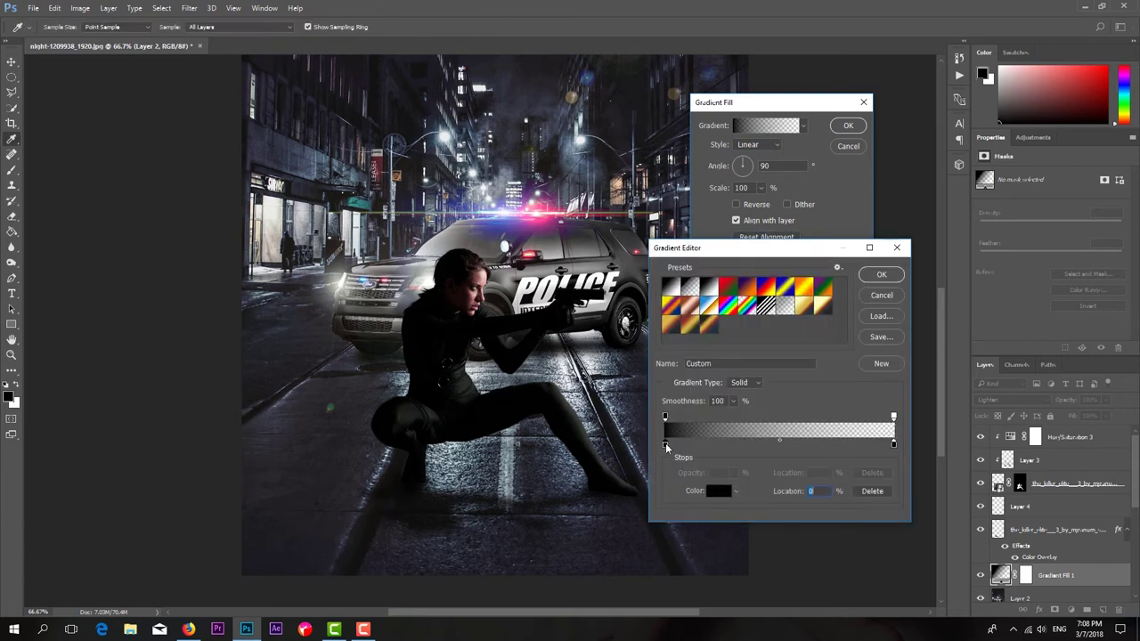
click(829, 205)
drag(890, 225, 896, 213)
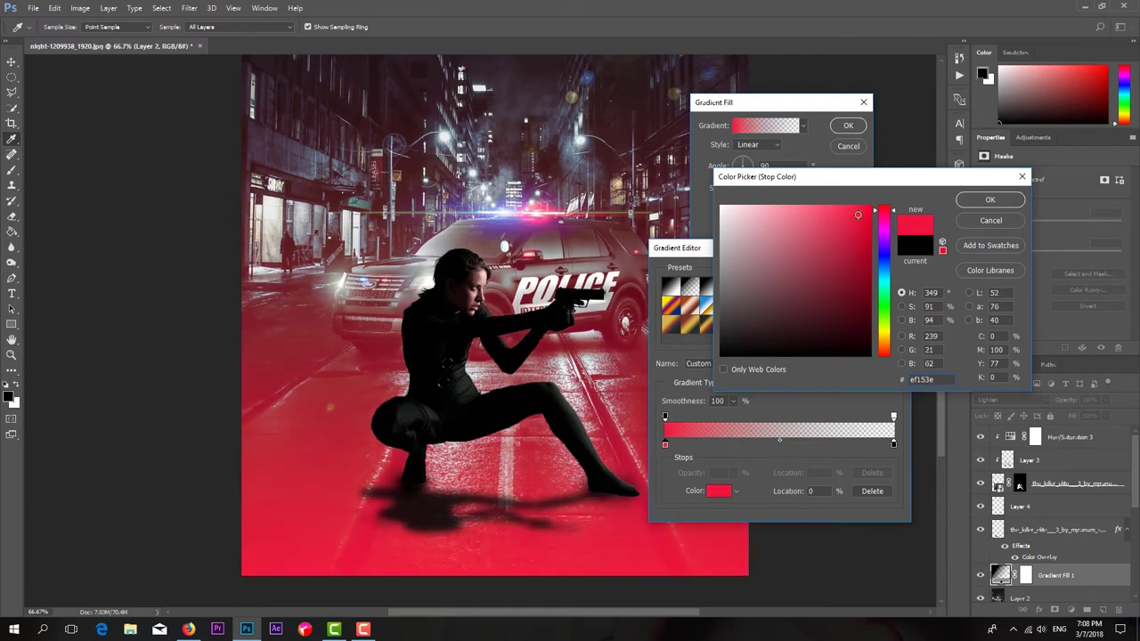
click(990, 199)
double_click(894, 444)
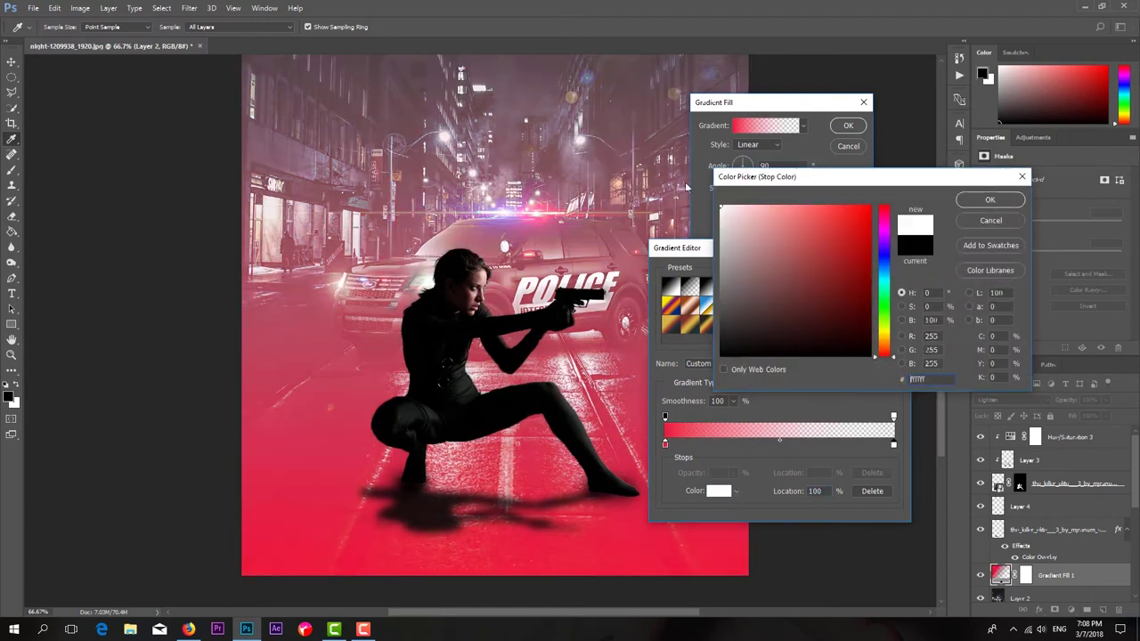
click(762, 208)
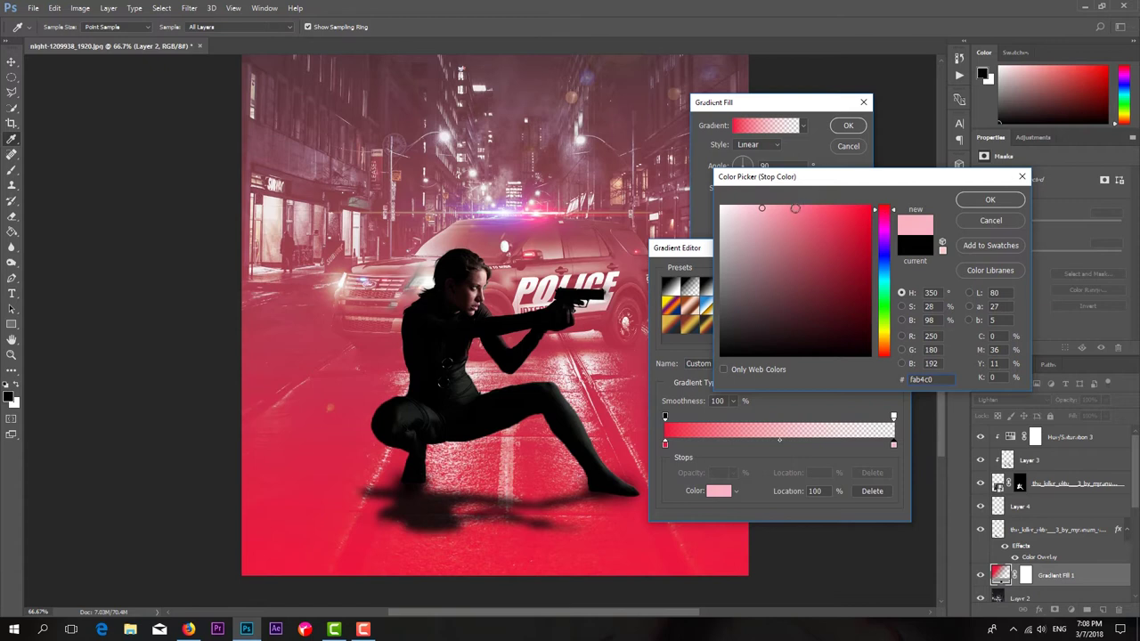
click(990, 200)
click(877, 269)
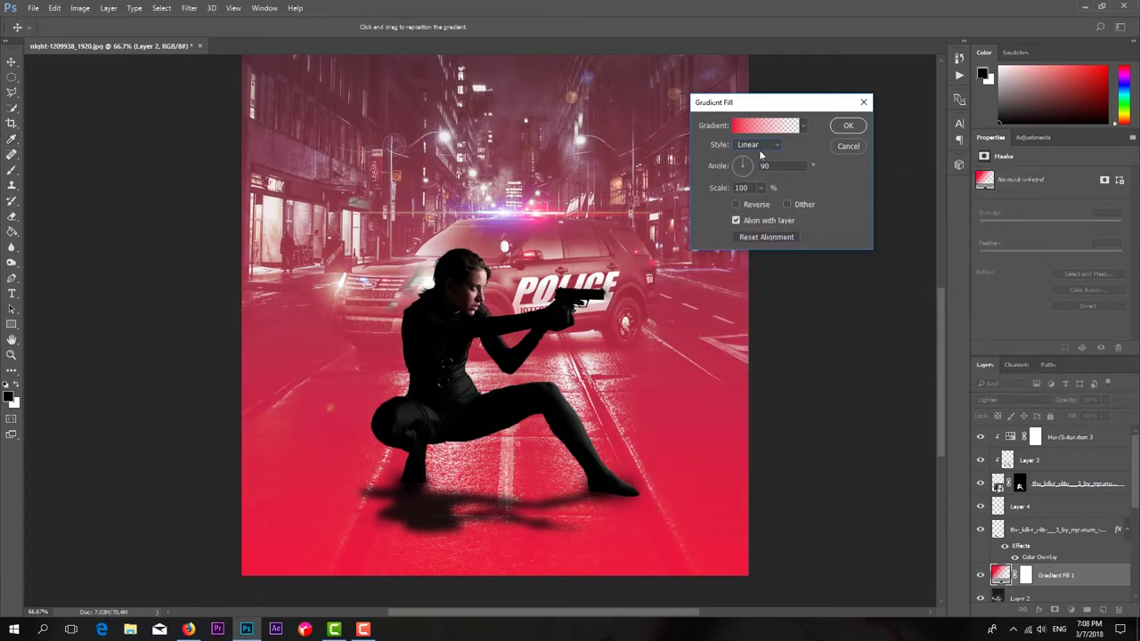
Set Angle style, a randomized dark red Noise gradient, and a 61.7° angle
click(757, 145)
click(757, 170)
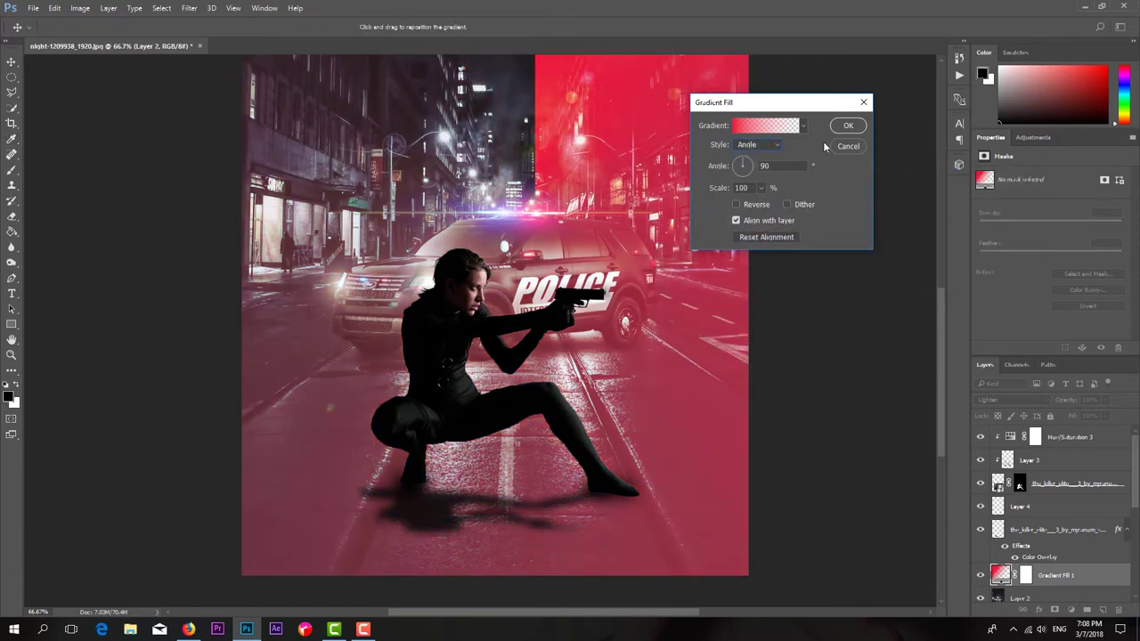
click(780, 130)
click(744, 382)
click(746, 400)
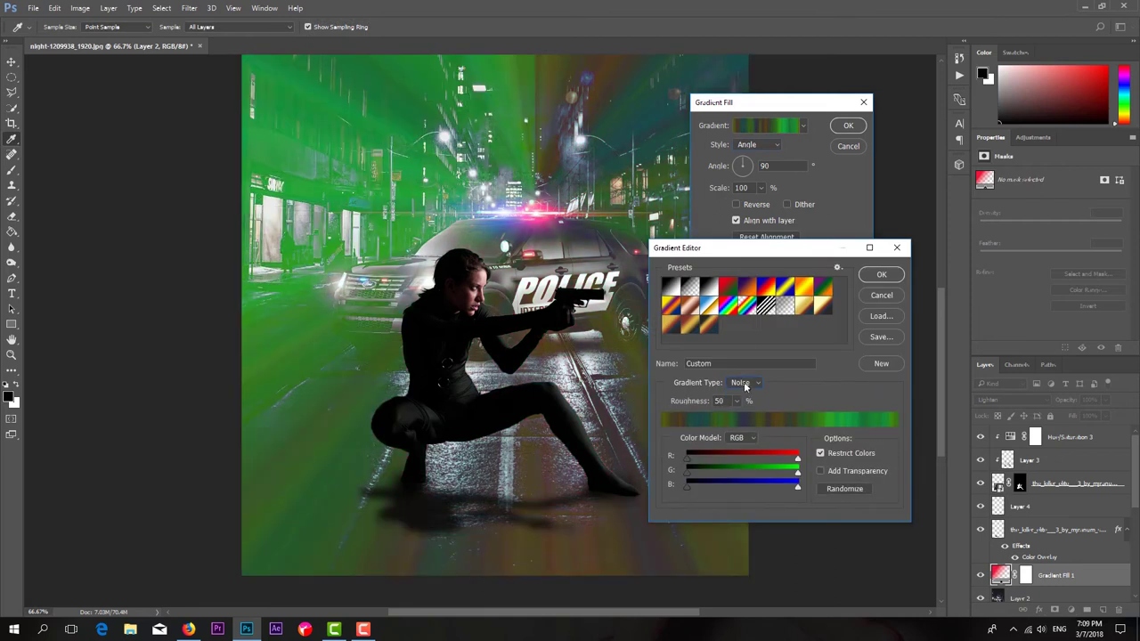
mouse_move(797, 469)
mouse_down()
mouse_move(691, 469)
mouse_move(692, 457)
mouse_move(784, 460)
mouse_up()
drag(797, 487, 666, 483)
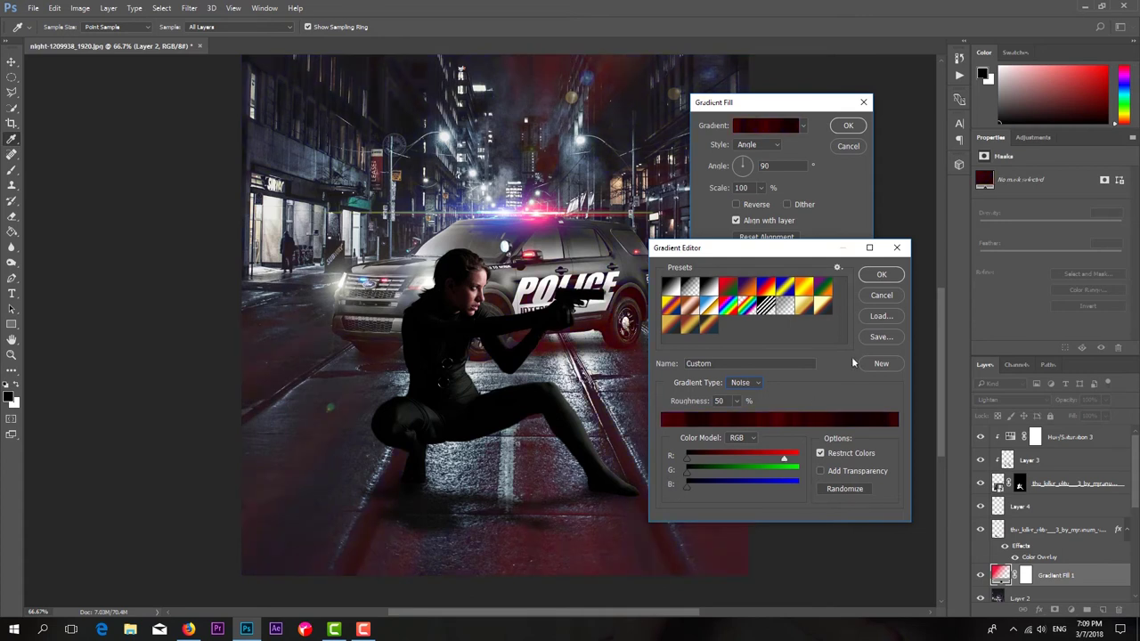
click(842, 489)
click(844, 489)
click(845, 489)
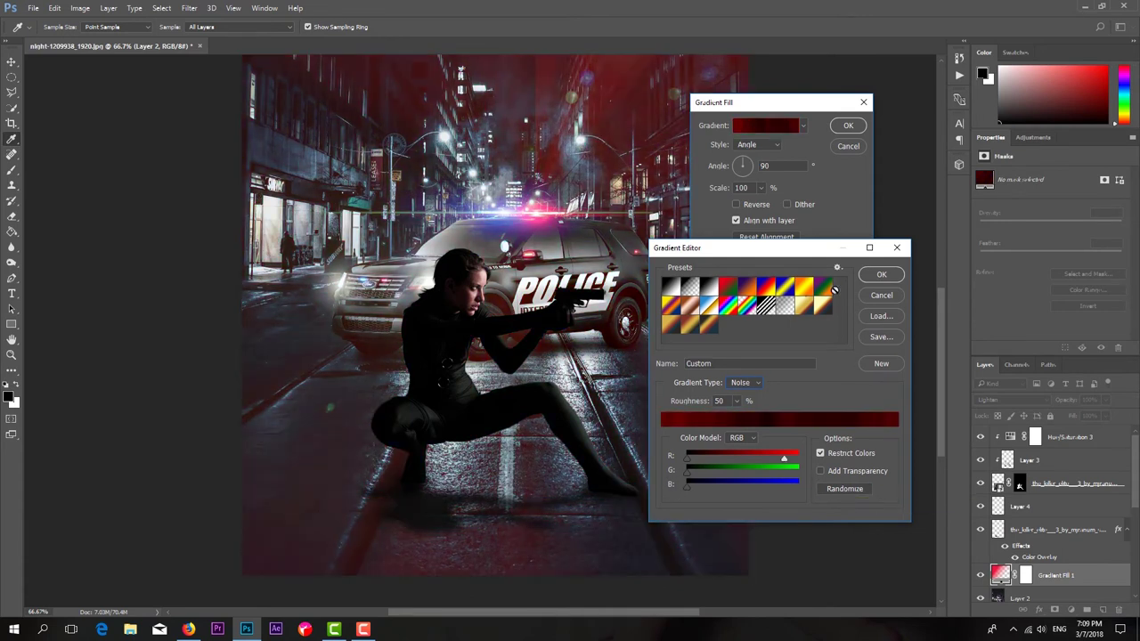
key(Return)
click(749, 166)
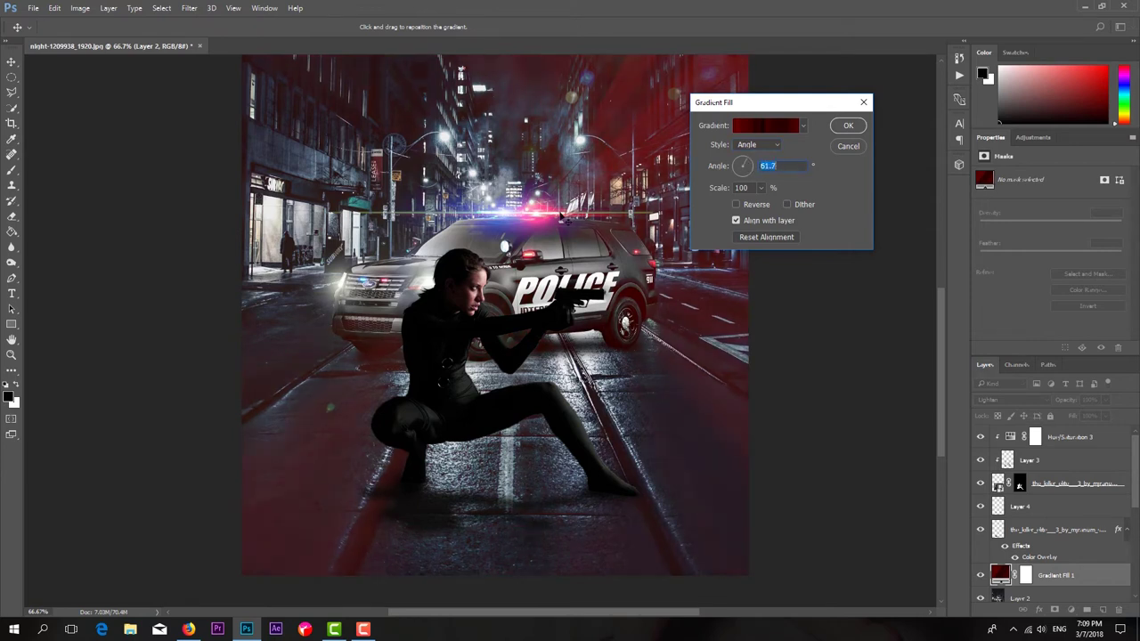
Duplicate the red gradient fill layer and set the copy's angle to 107.1°
click(849, 125)
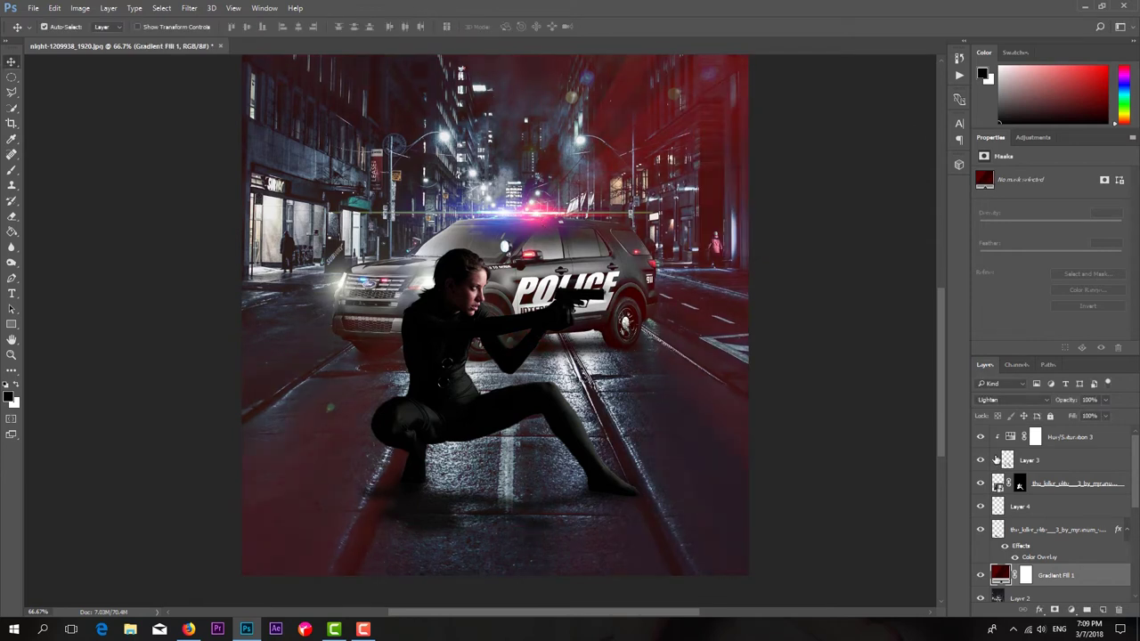
key(ctrl+j)
scroll(1051, 535, down, 1)
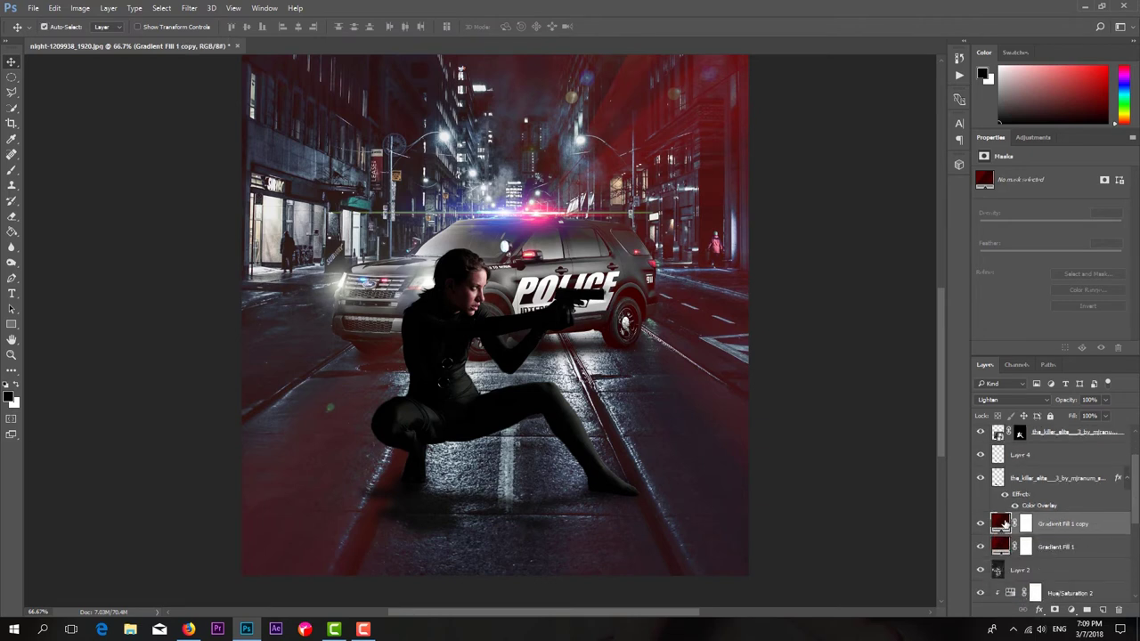
double_click(1000, 523)
click(734, 162)
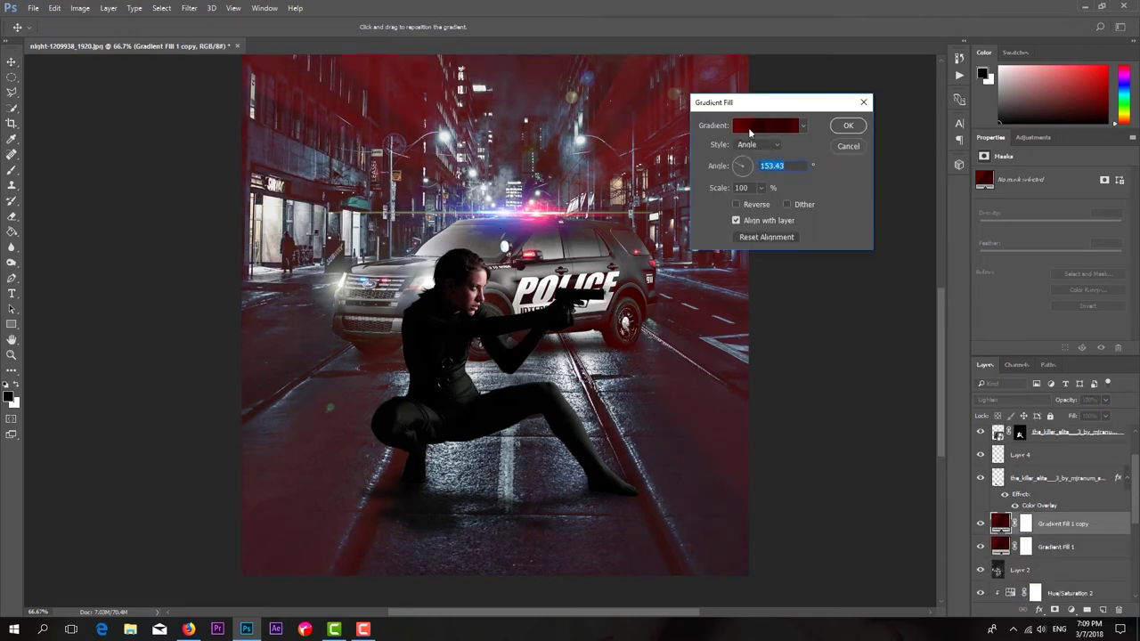
click(766, 126)
Shift the copy's noise gradient colours to blue and randomize it
mouse_move(689, 488)
mouse_down()
mouse_move(780, 487)
mouse_move(687, 458)
mouse_up()
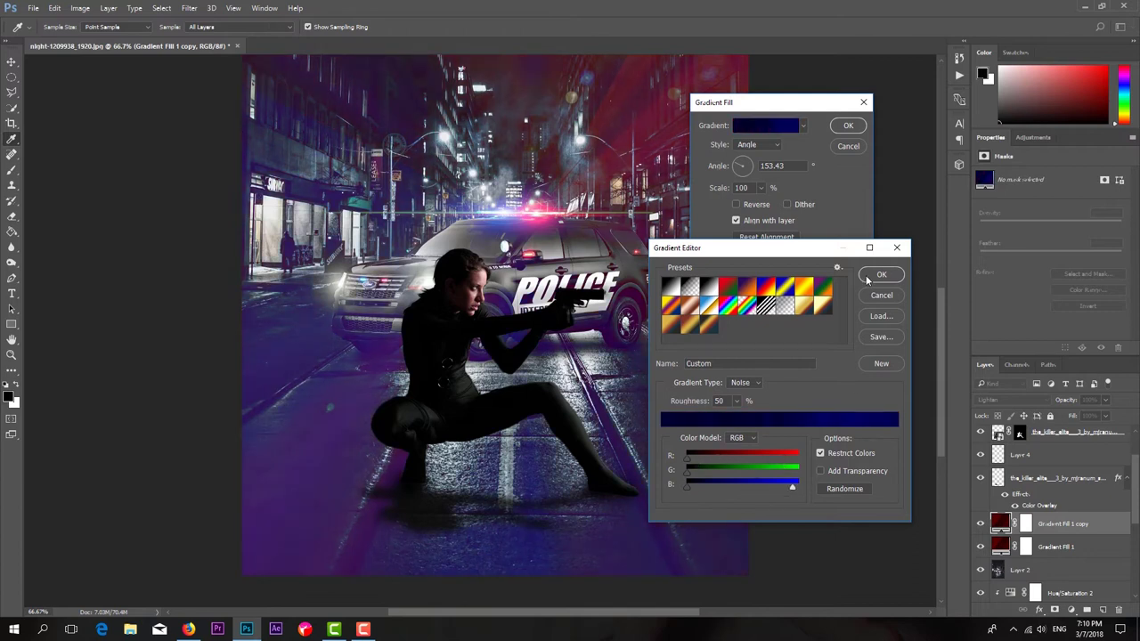
click(843, 489)
click(881, 274)
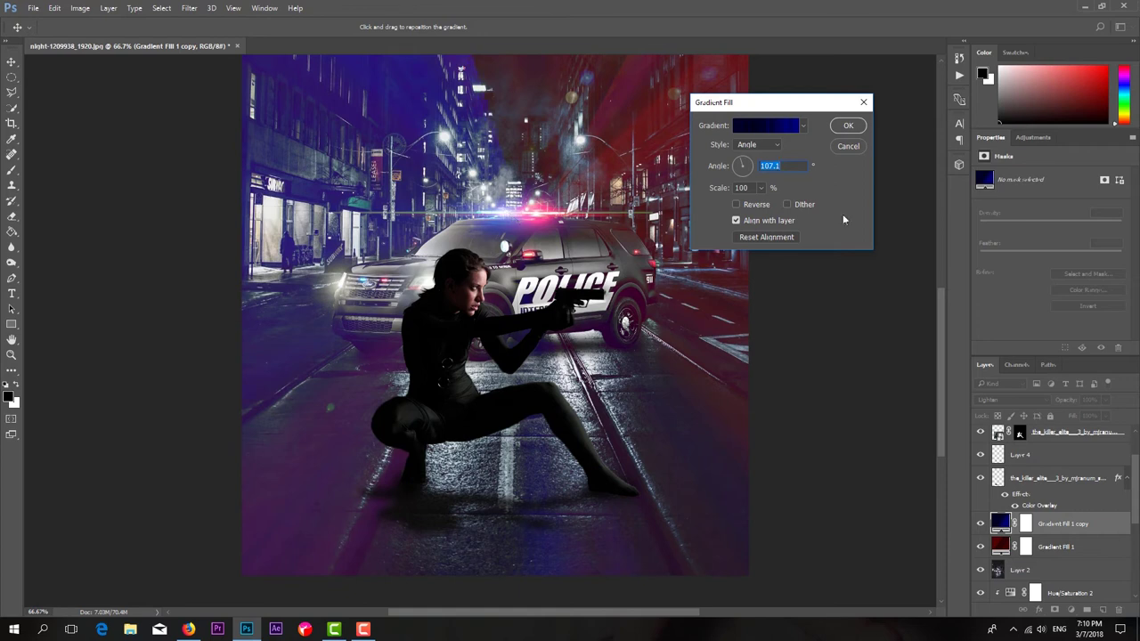
Re-randomize the blue noise pattern several times and apply the fill
click(766, 126)
click(844, 488)
click(845, 487)
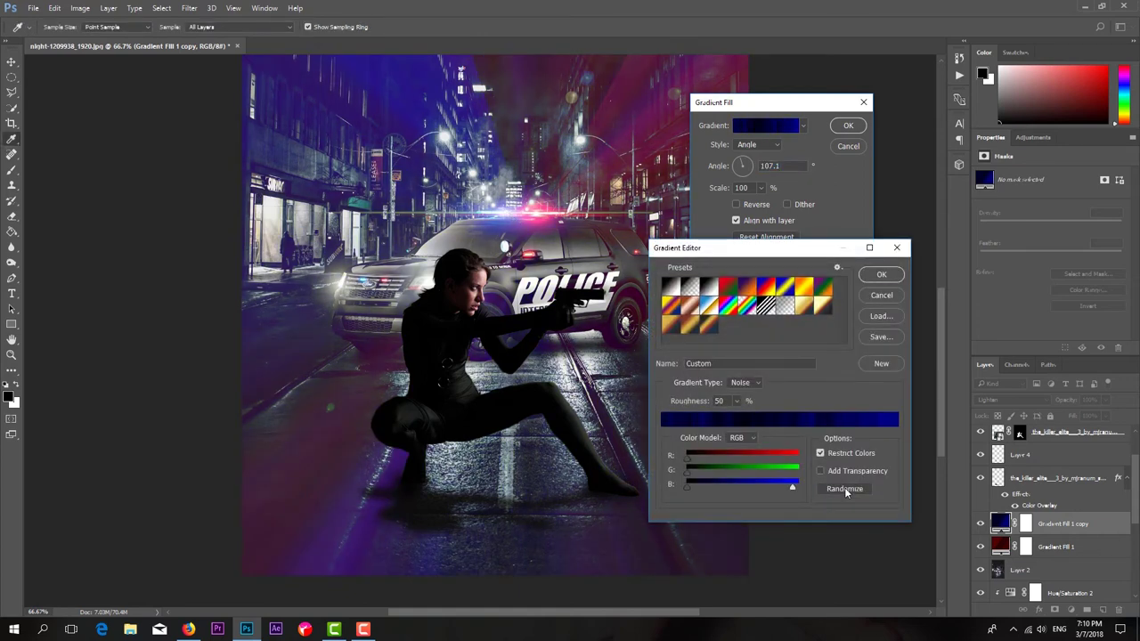
click(844, 487)
click(845, 487)
click(845, 488)
click(844, 487)
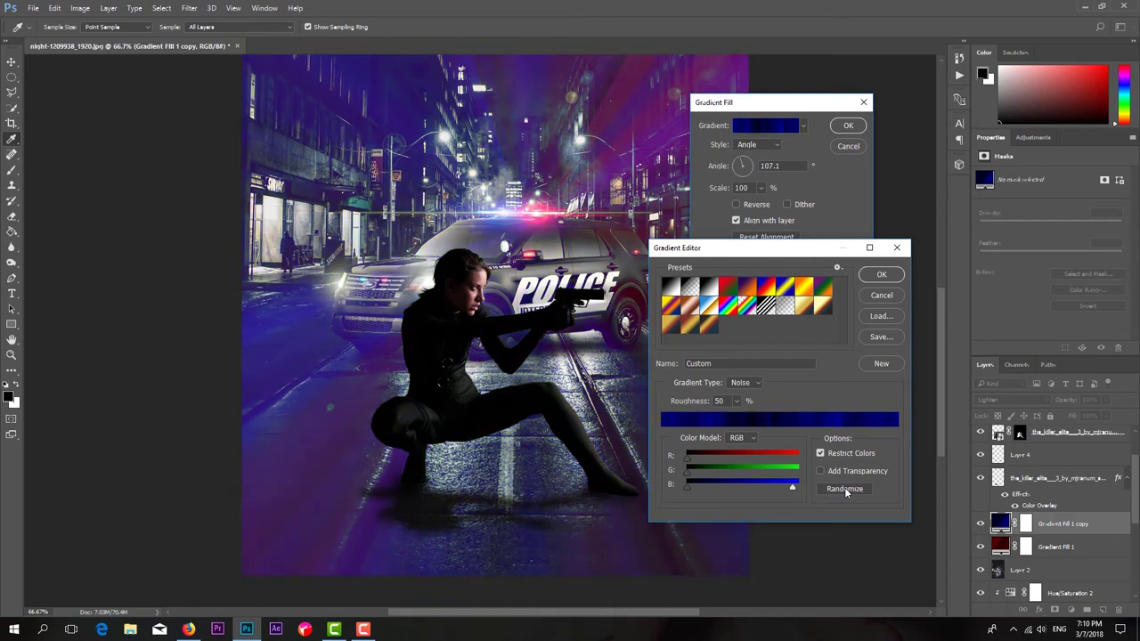
key(Return)
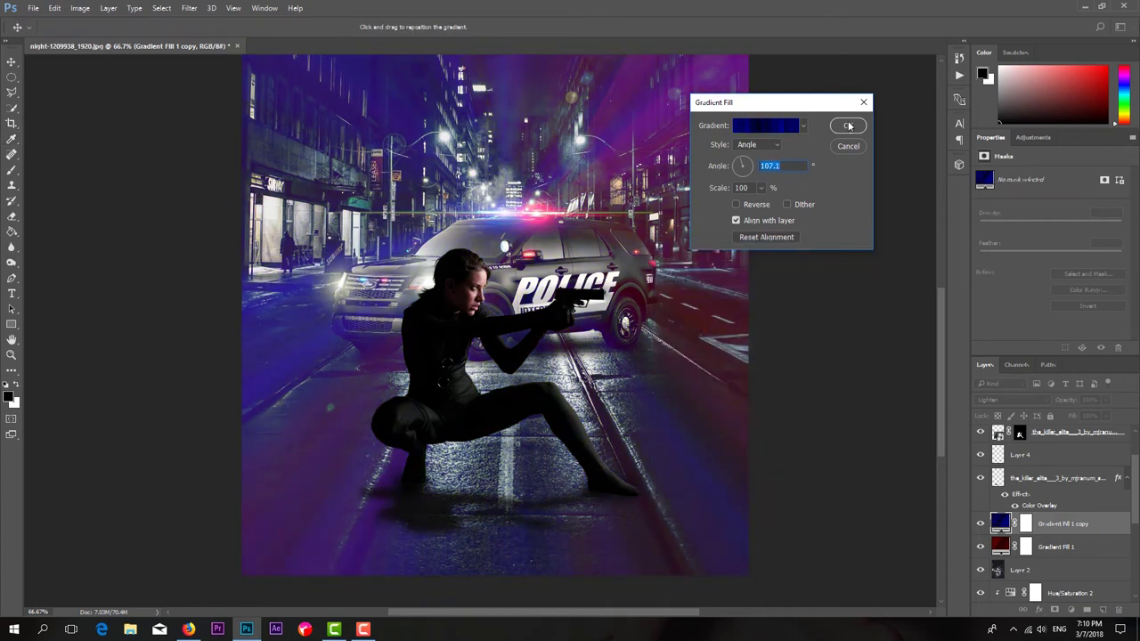
click(847, 127)
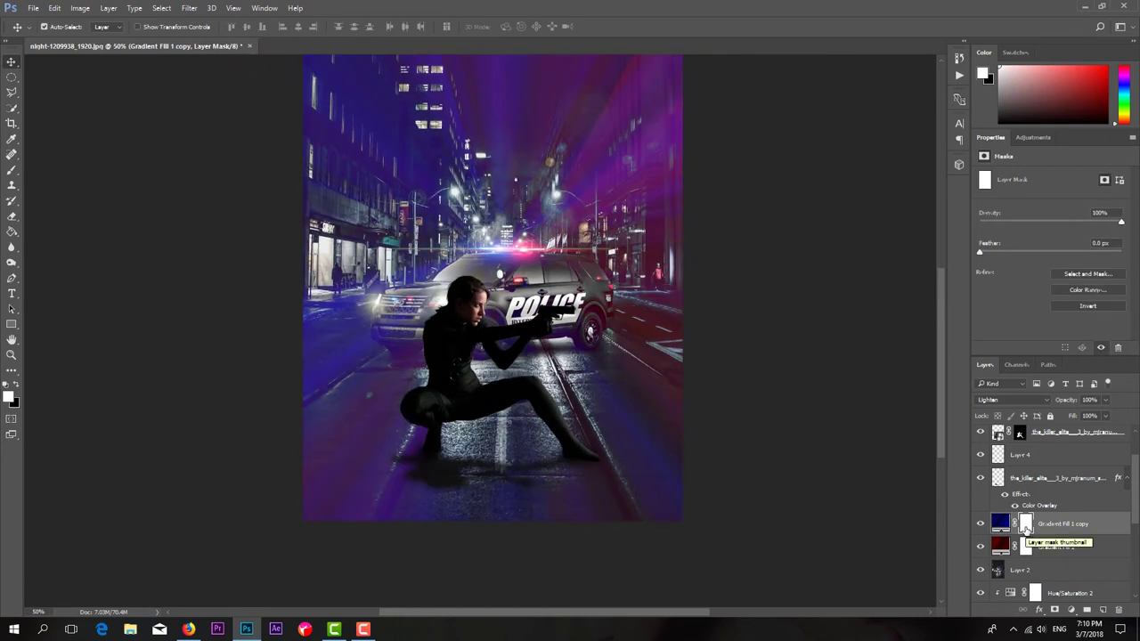
Paint black on the blue gradient's mask to hide its wash in the lower-right and upper-right street
key(b)
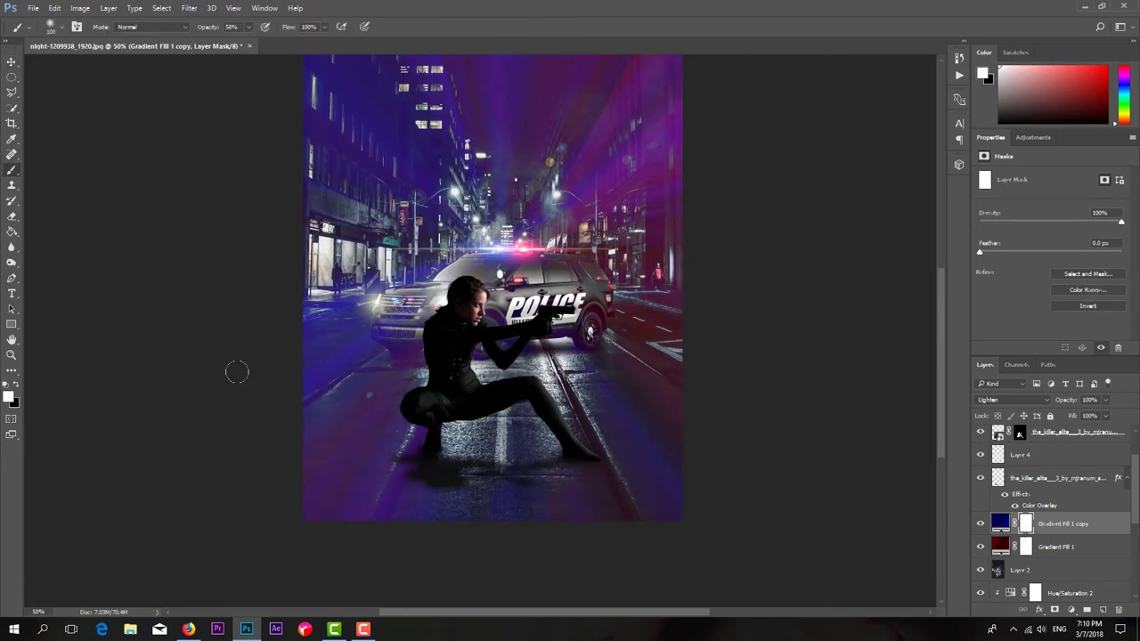
key(x)
key(bracketright)
key(bracketright)
key(bracketright)
drag(611, 445, 674, 508)
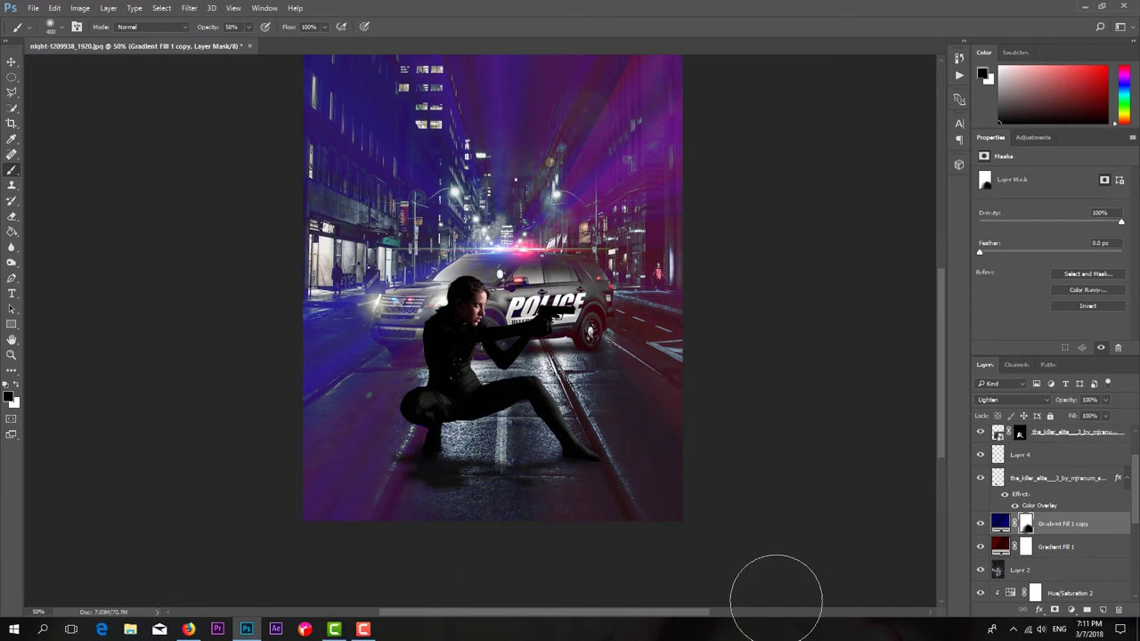
drag(1105, 400, 1100, 418)
key(bracketright)
key(bracketright)
key(bracketright)
scroll(383, 463, up, 3)
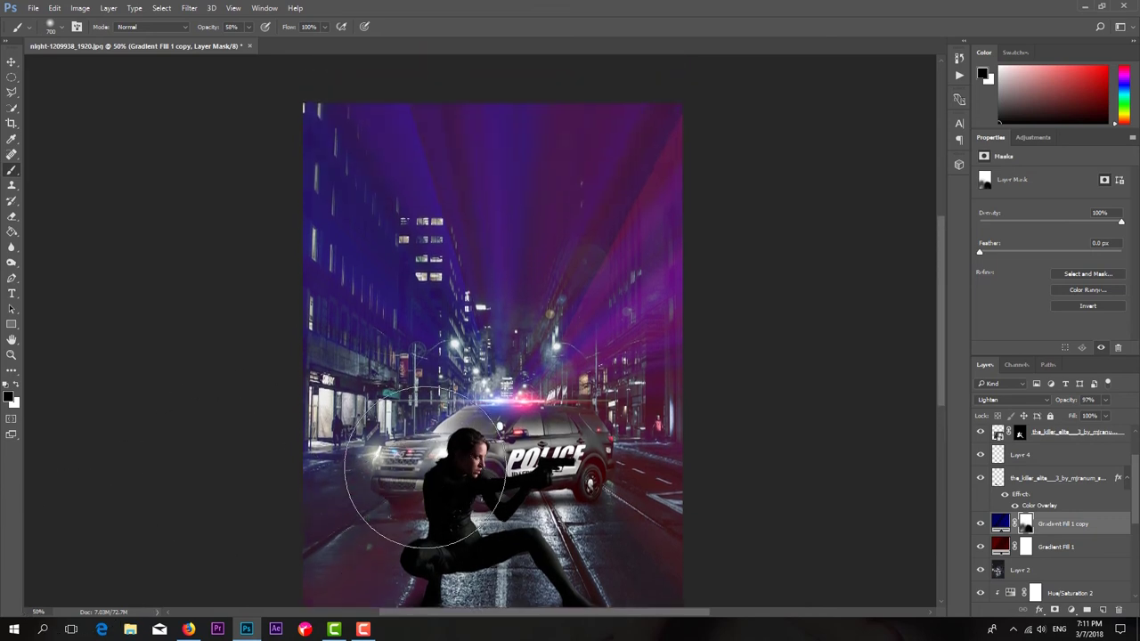
drag(728, 156, 682, 306)
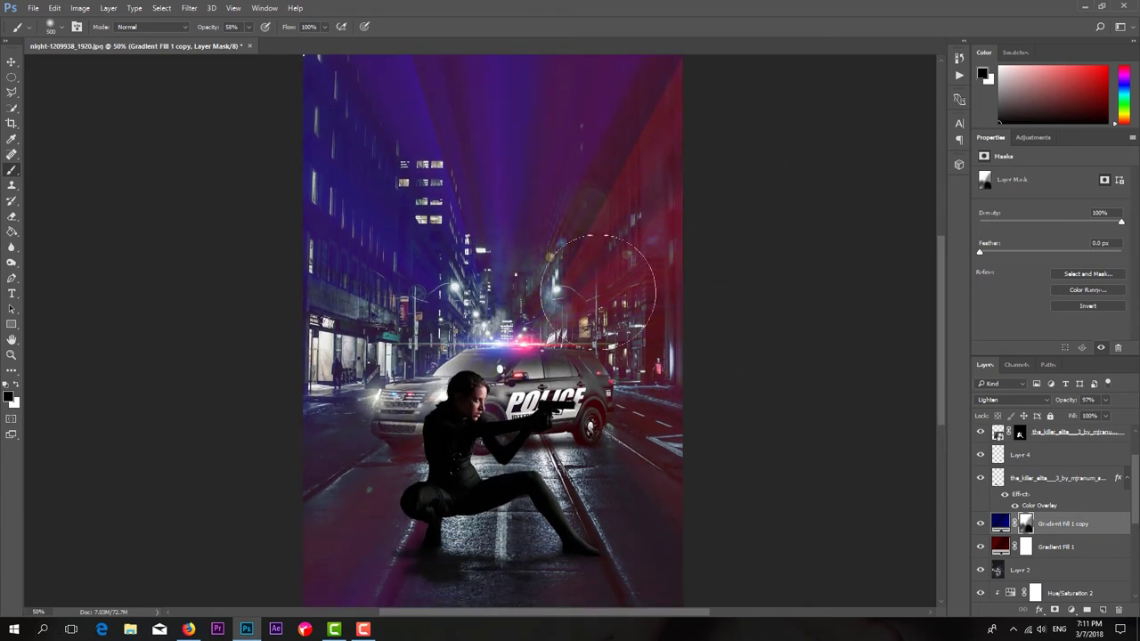
key(bracketleft)
key(bracketleft)
scroll(771, 331, down, 2)
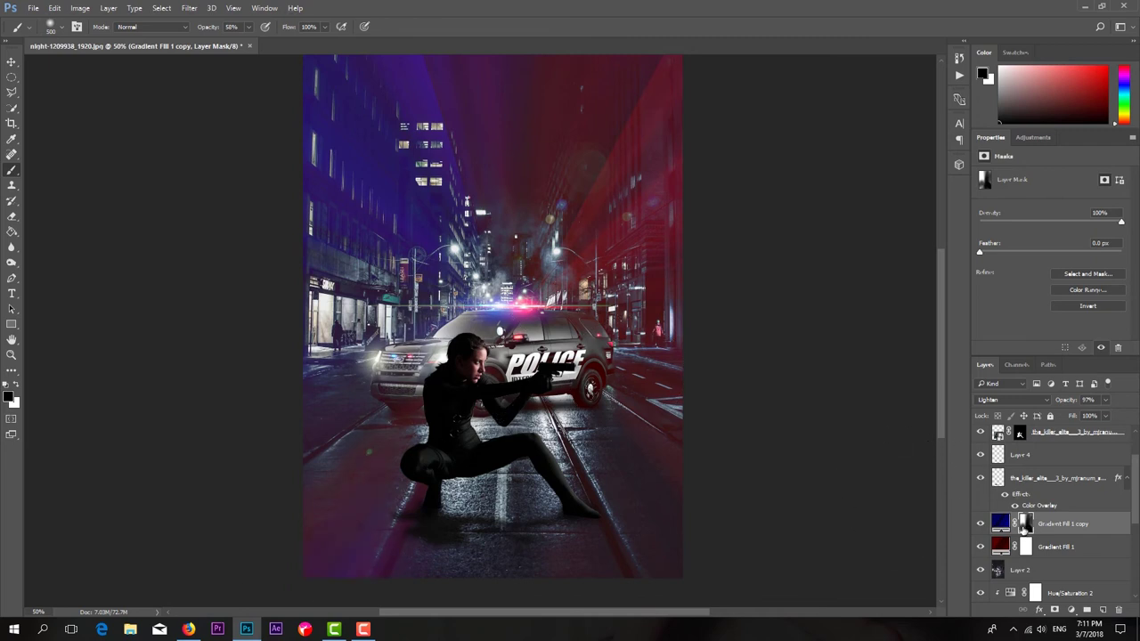
Set the blue gradient fill to 70% opacity and select the red Gradient Fill 1 layer
click(1025, 546)
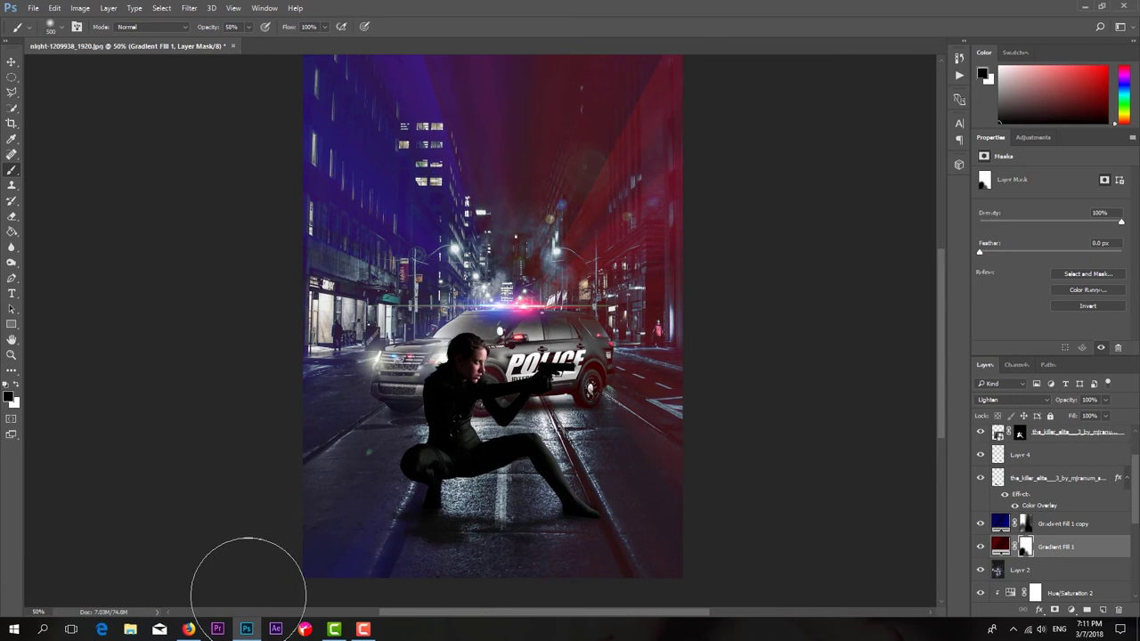
scroll(138, 583, up, 2)
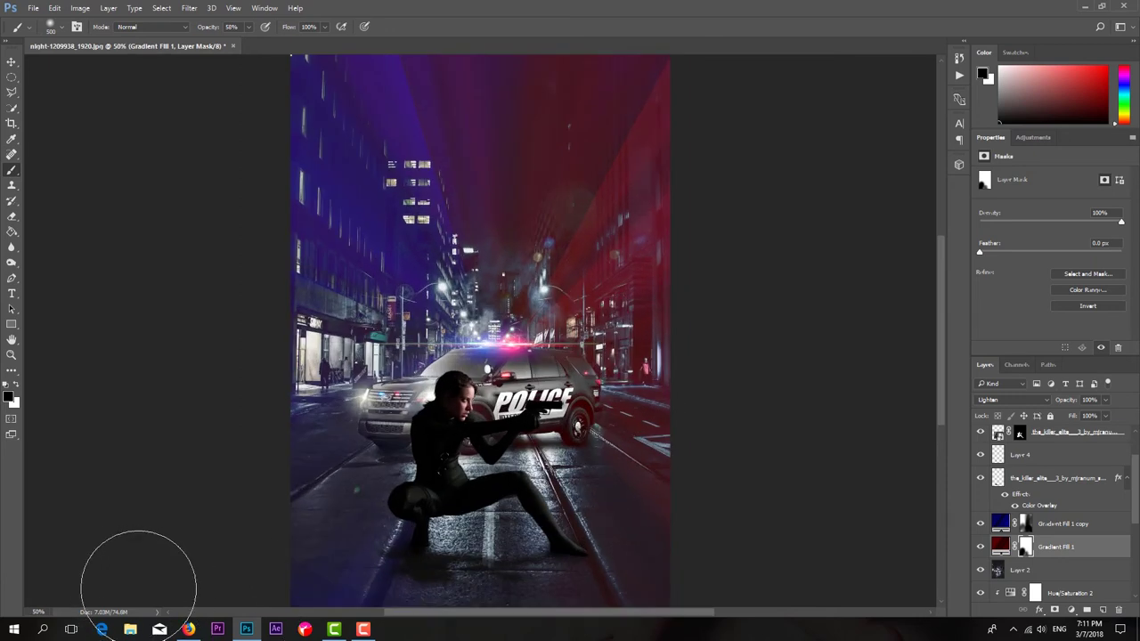
click(1060, 524)
text(70)
key(Return)
click(1046, 549)
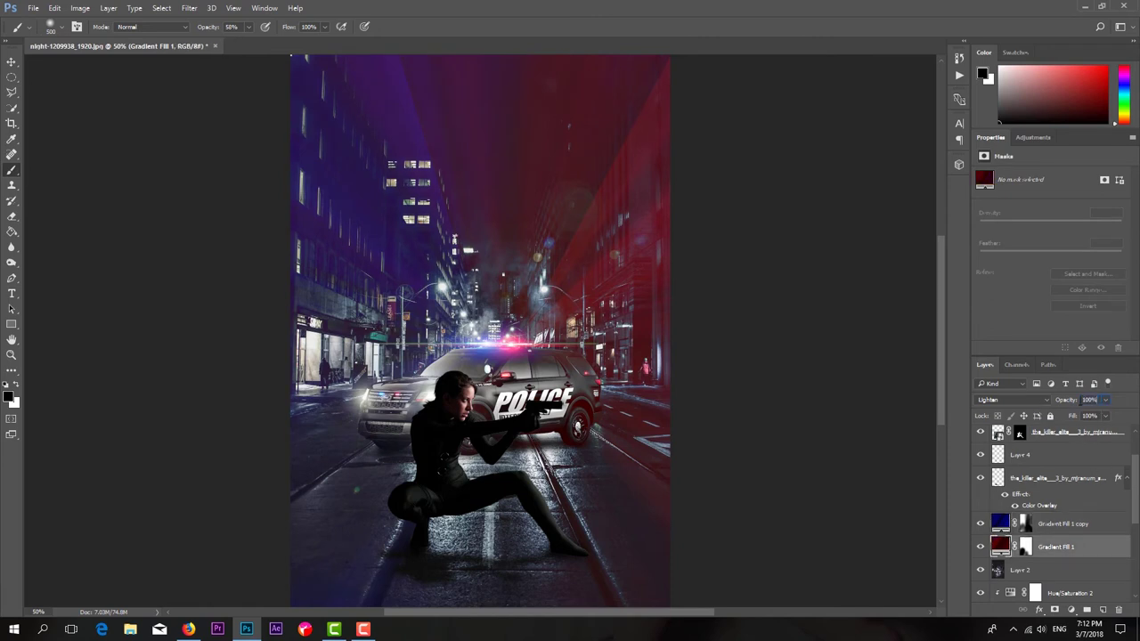
scroll(1033, 407, up, 1)
scroll(1033, 407, down, 1)
scroll(456, 490, up, 1)
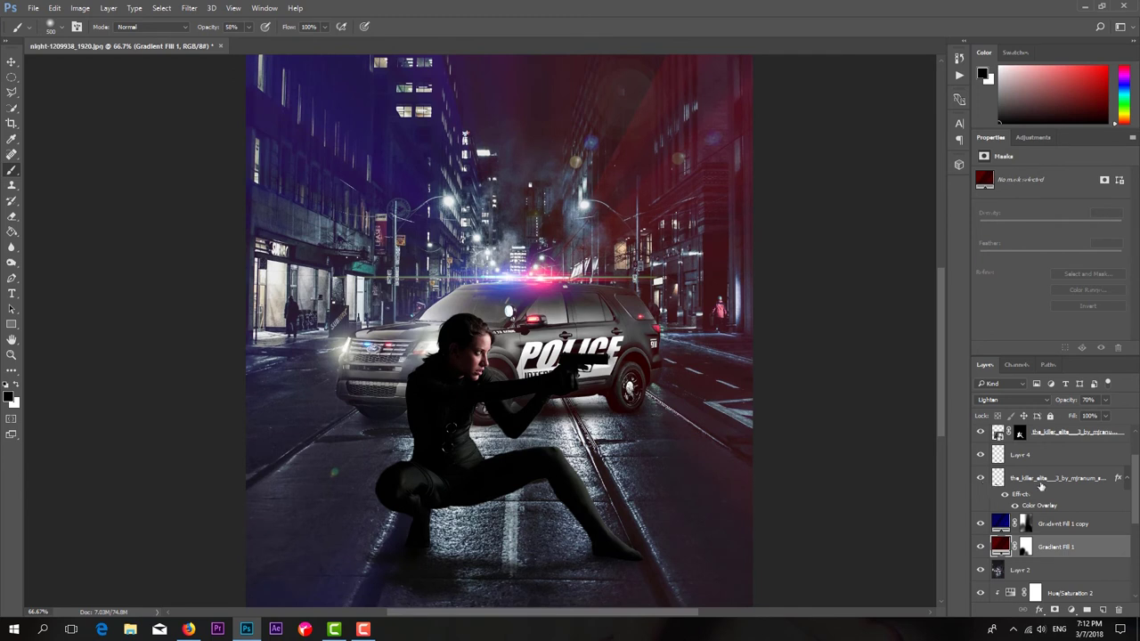
scroll(1040, 485, up, 2)
Add a blue Outer Glow of size 73 px to the crouching woman's layer
click(1056, 481)
double_click(1086, 489)
click(643, 291)
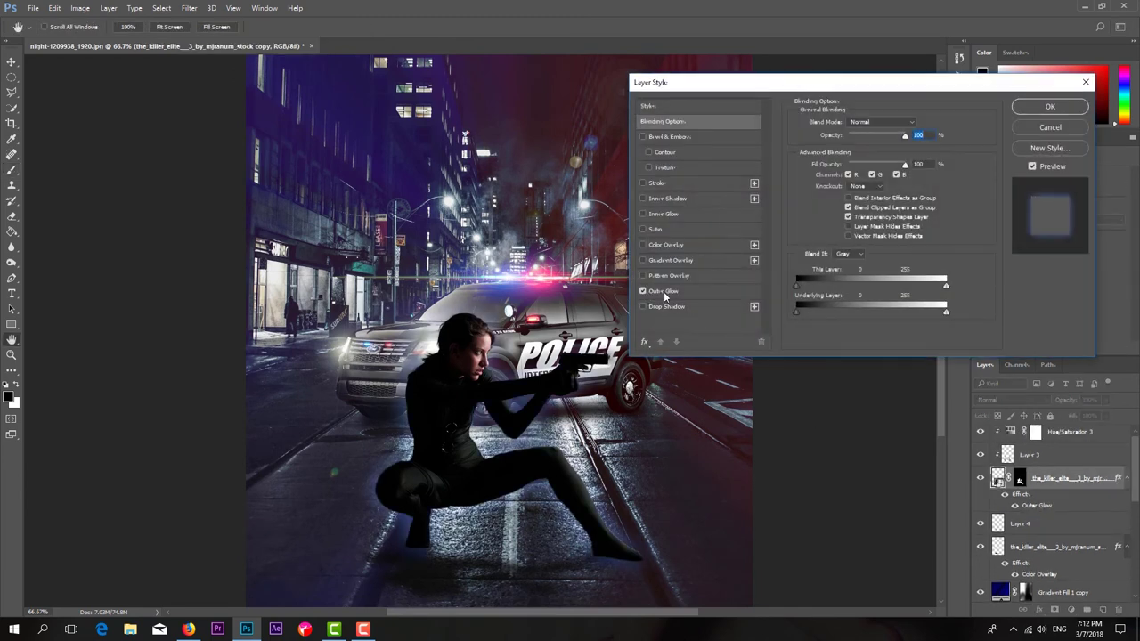
click(663, 292)
click(823, 162)
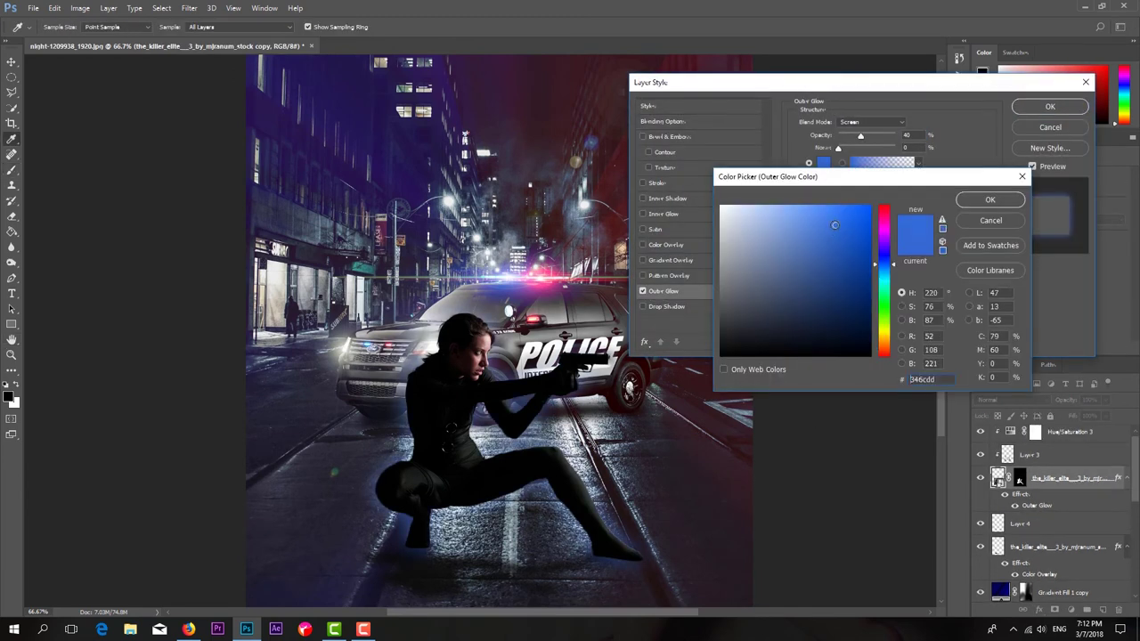
click(960, 198)
drag(855, 224, 853, 233)
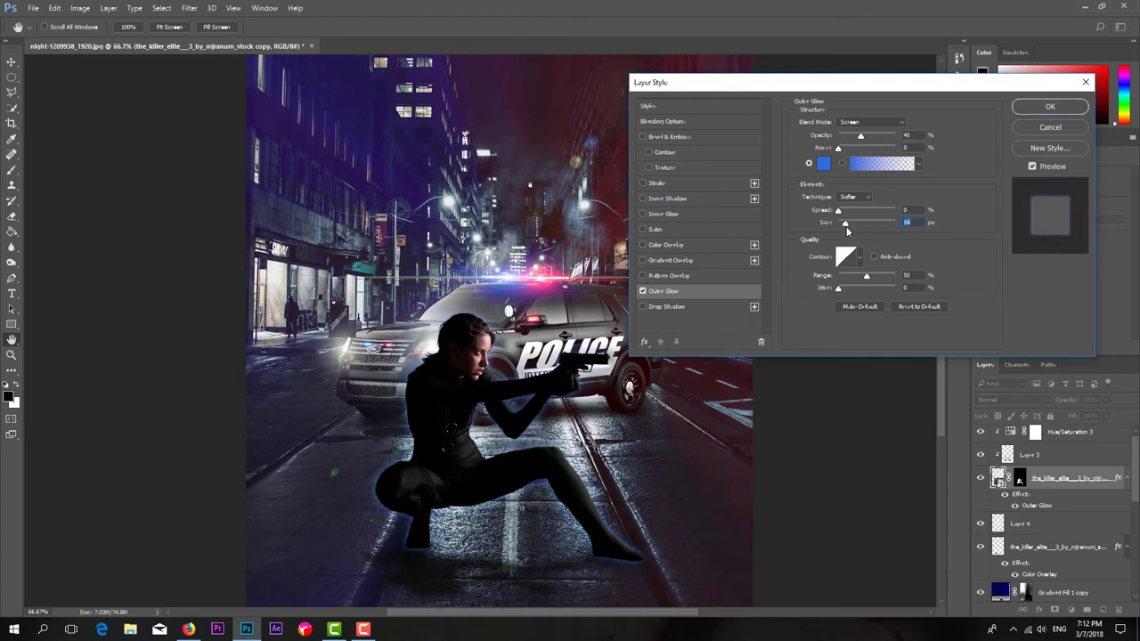
click(1050, 106)
right_click(1038, 505)
Move the blue glow onto its own layer and add a white layer mask
click(1024, 486)
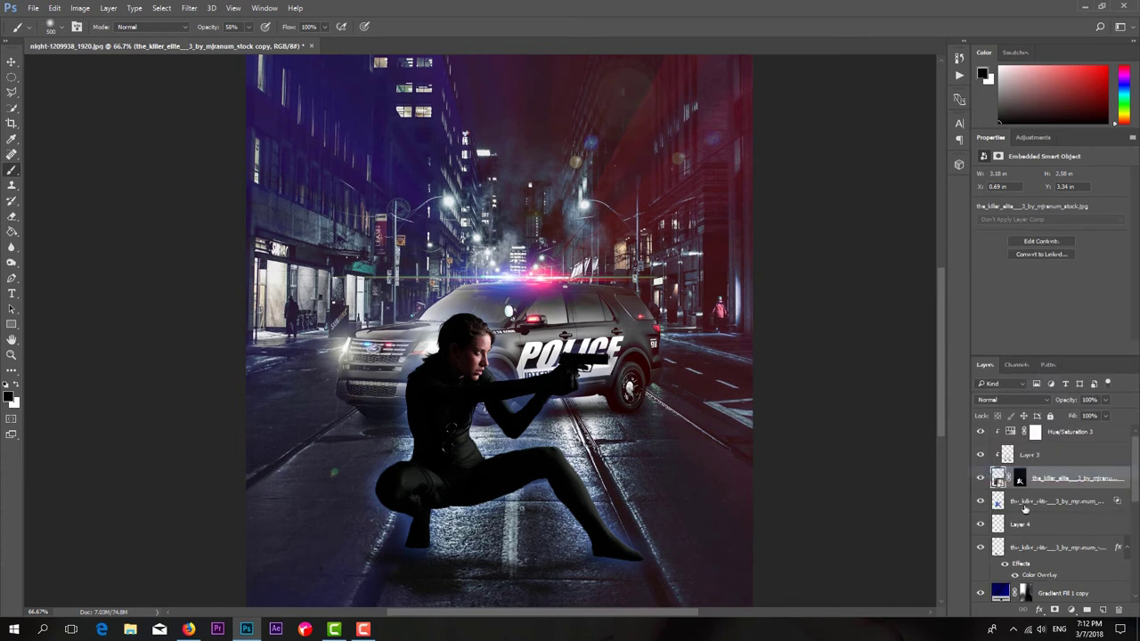
click(1024, 503)
click(1055, 610)
Paint out the glow around the gun arm with a soft black brush at 45–100% opacity
right_click(692, 395)
key(Escape)
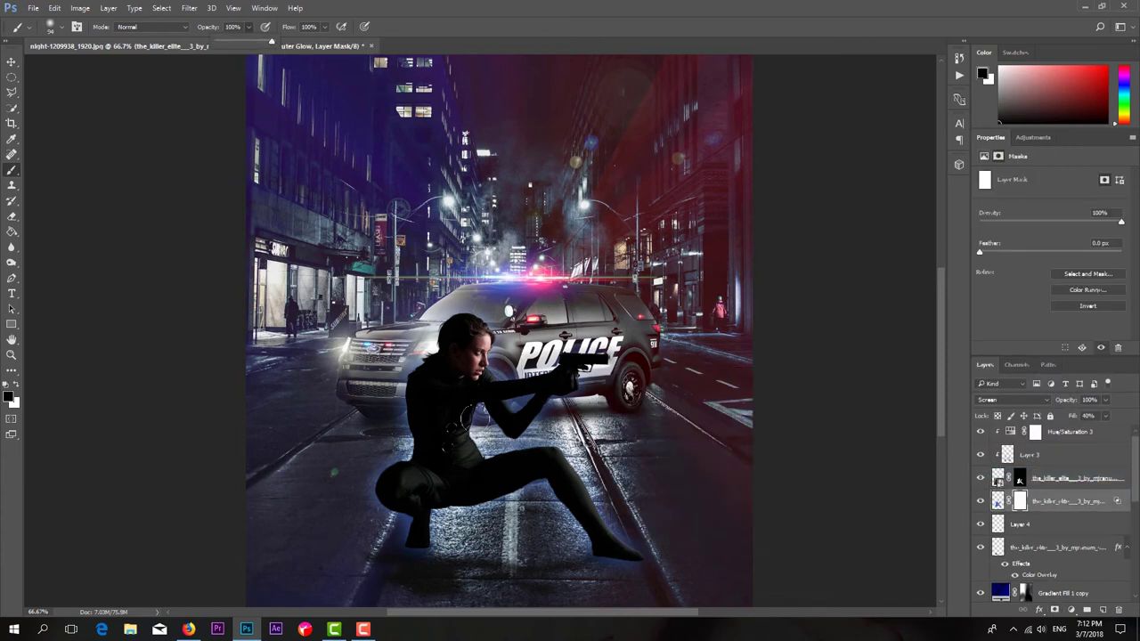
drag(472, 419, 552, 399)
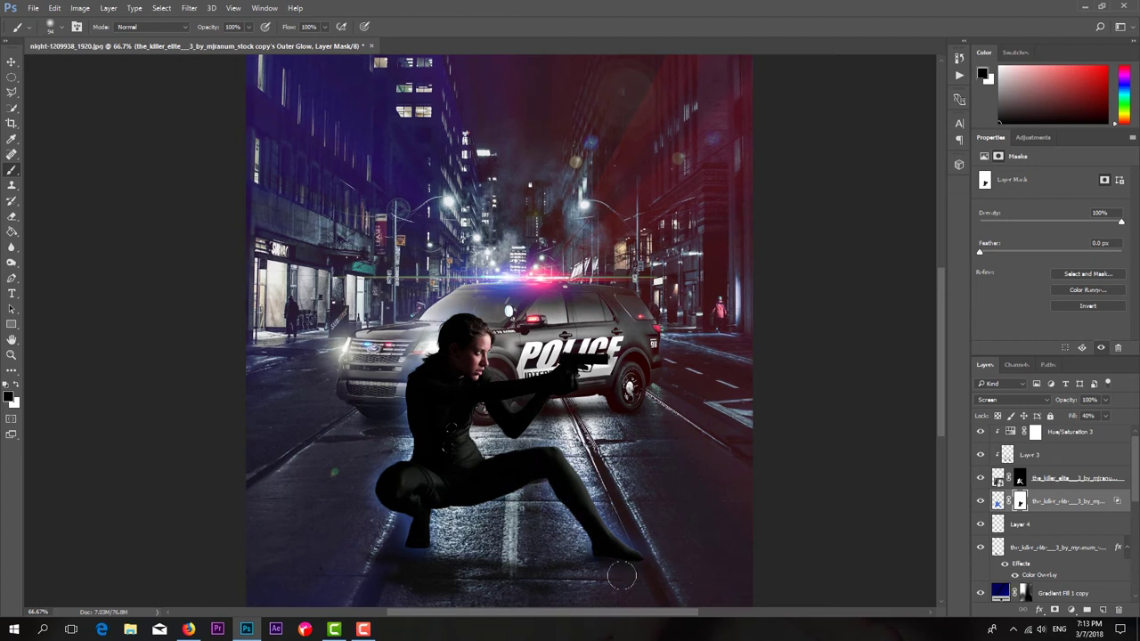
key(4)
key(5)
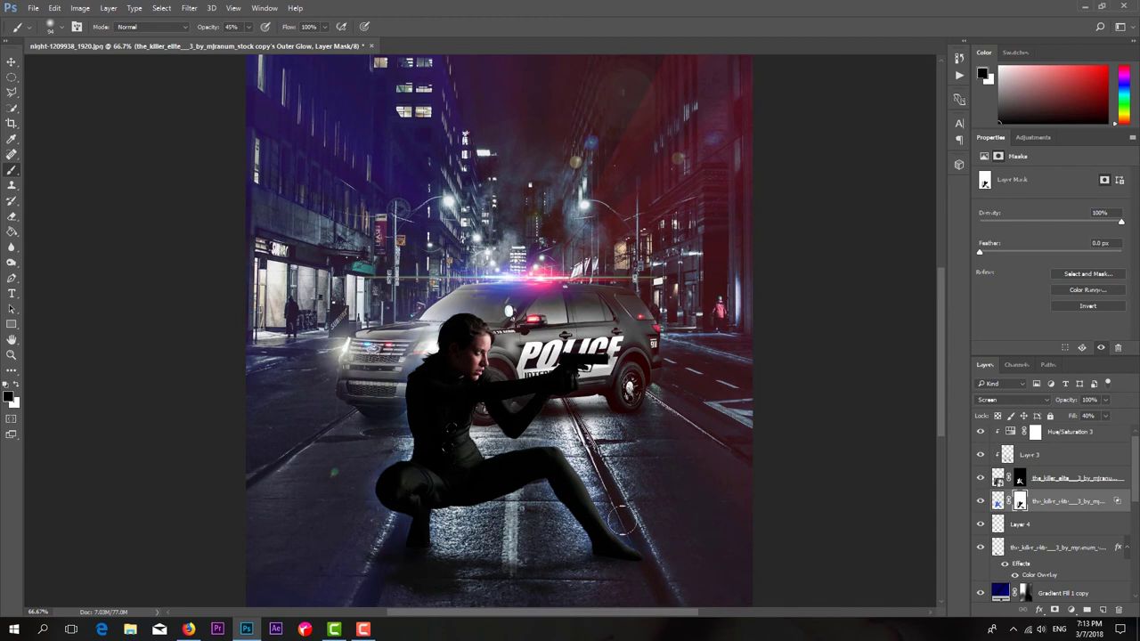
key(0)
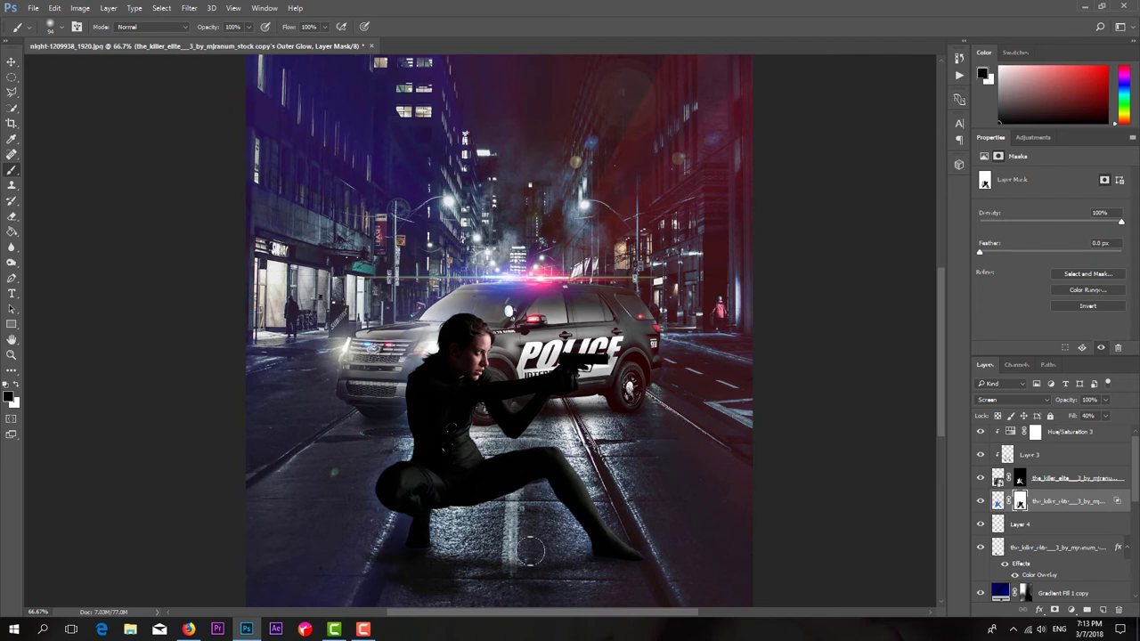
drag(251, 26, 216, 46)
Change the woman's copy layer Outer Glow colour to pink #ff4197
click(981, 502)
double_click(1078, 479)
click(660, 291)
click(823, 162)
drag(884, 256, 895, 215)
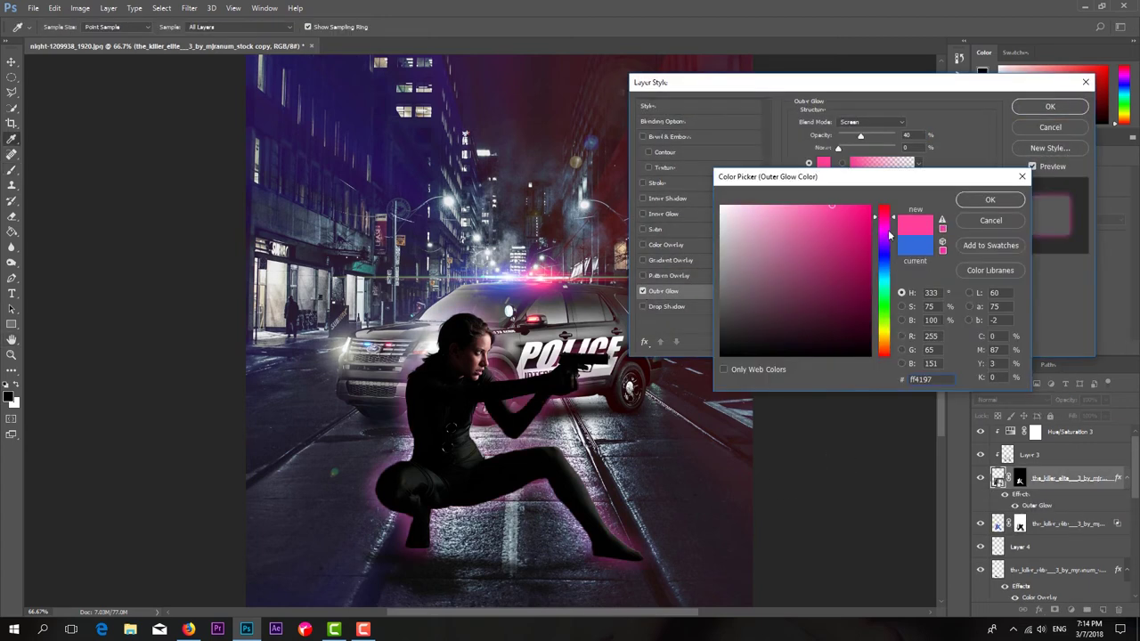
click(990, 199)
click(1050, 106)
Split the pink glow onto its own masked layer and paint it off her back, hip and leg
right_click(1037, 505)
click(1025, 471)
click(1054, 611)
drag(253, 30, 291, 45)
mouse_move(429, 335)
mouse_down()
mouse_move(400, 547)
mouse_move(540, 565)
mouse_move(579, 544)
mouse_move(487, 501)
mouse_move(615, 570)
mouse_up()
Fade the pink glow near the thigh using a 40%-opacity black brush on its mask
drag(248, 30, 217, 44)
mouse_move(635, 553)
mouse_down()
mouse_move(498, 392)
mouse_move(510, 423)
mouse_move(646, 571)
mouse_up()
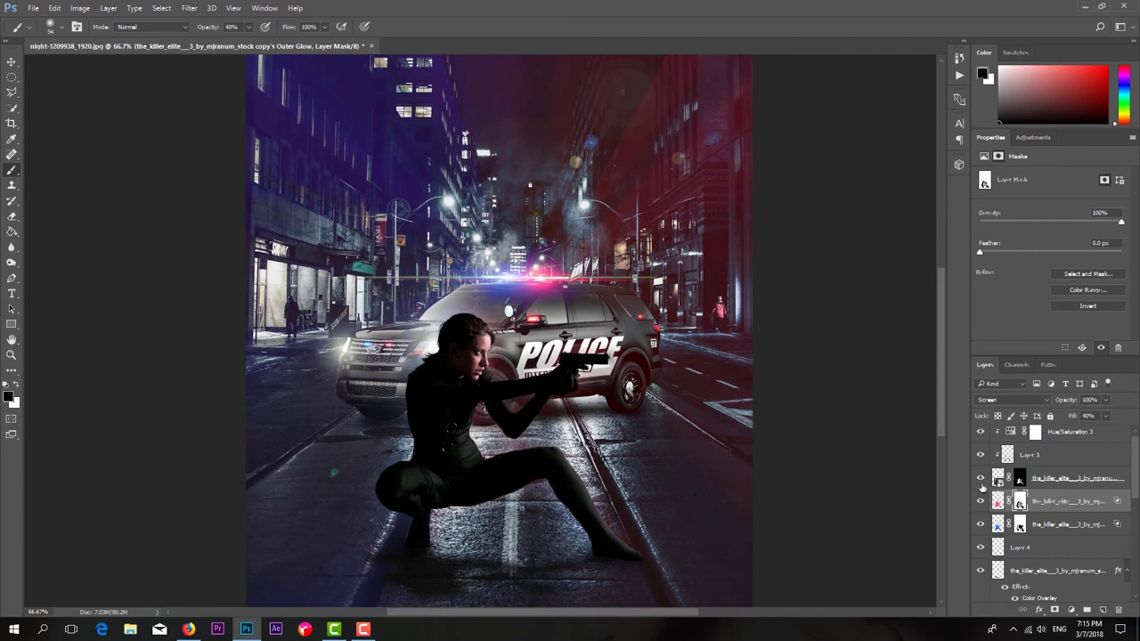
key(ctrl+minus)
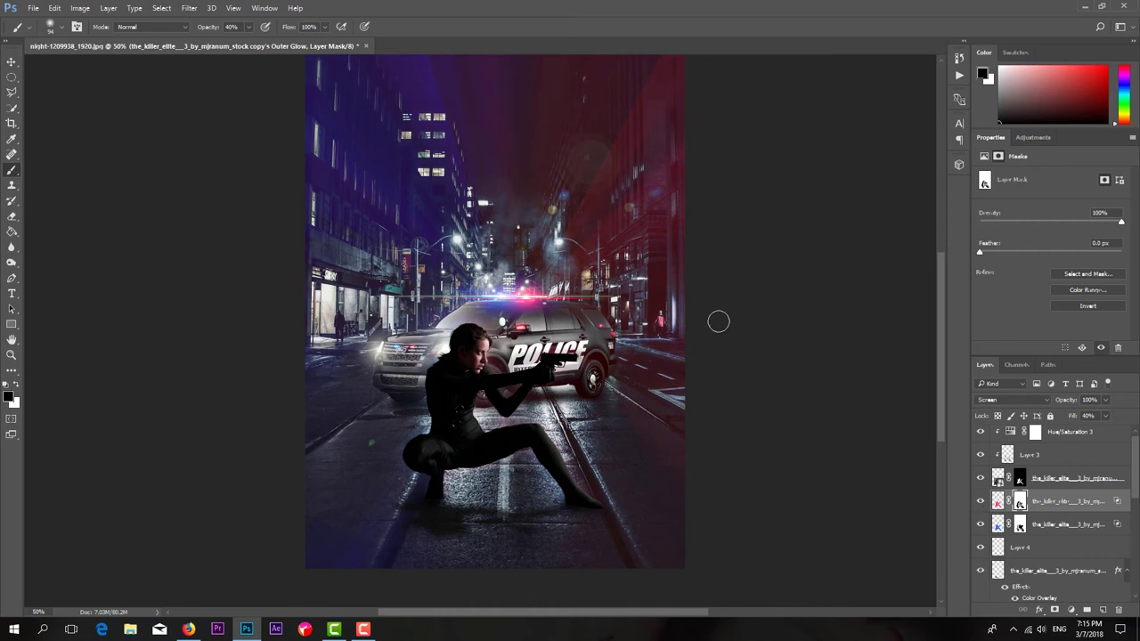
key(ctrl+plus)
click(1078, 433)
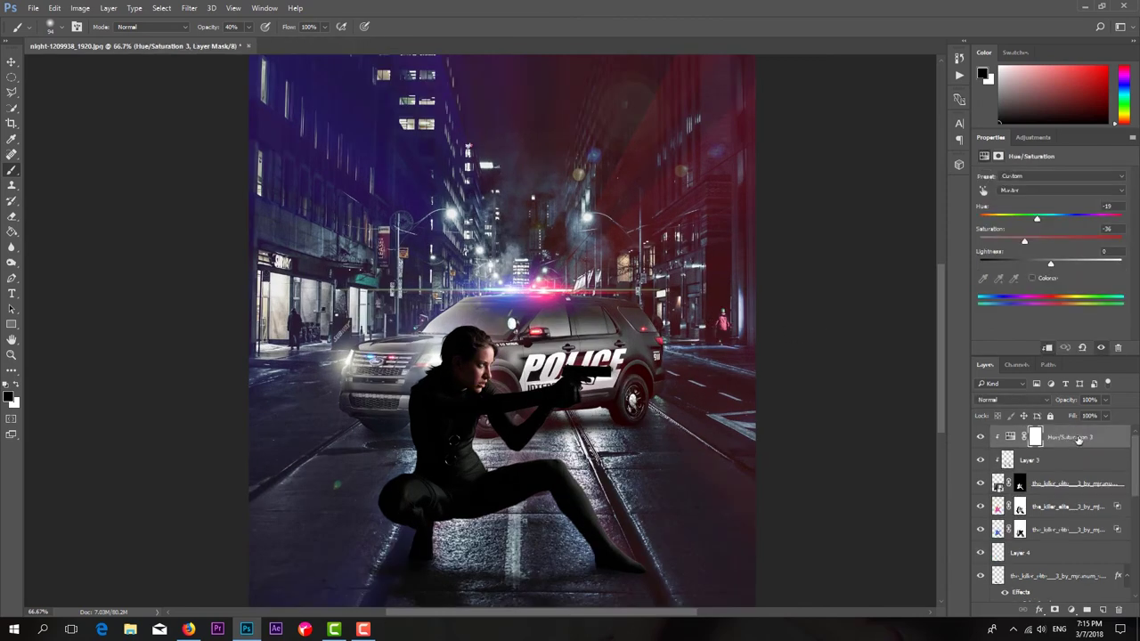
Create a new layer filled with 50% grey in Overlay blend mode
click(1103, 611)
click(54, 8)
click(63, 189)
key(Return)
click(1012, 400)
click(994, 526)
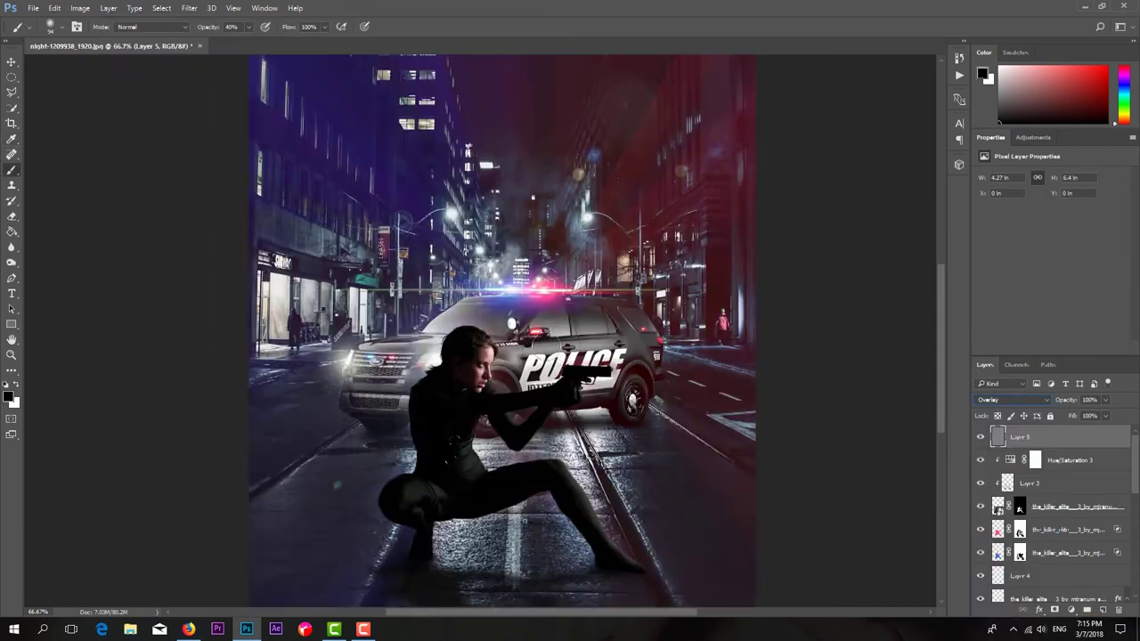
Clip grey Layer 5 to the woman's layer and set up the Dodge tool
key(ctrl+plus)
scroll(473, 401, down, 4)
key(o)
right_click(409, 294)
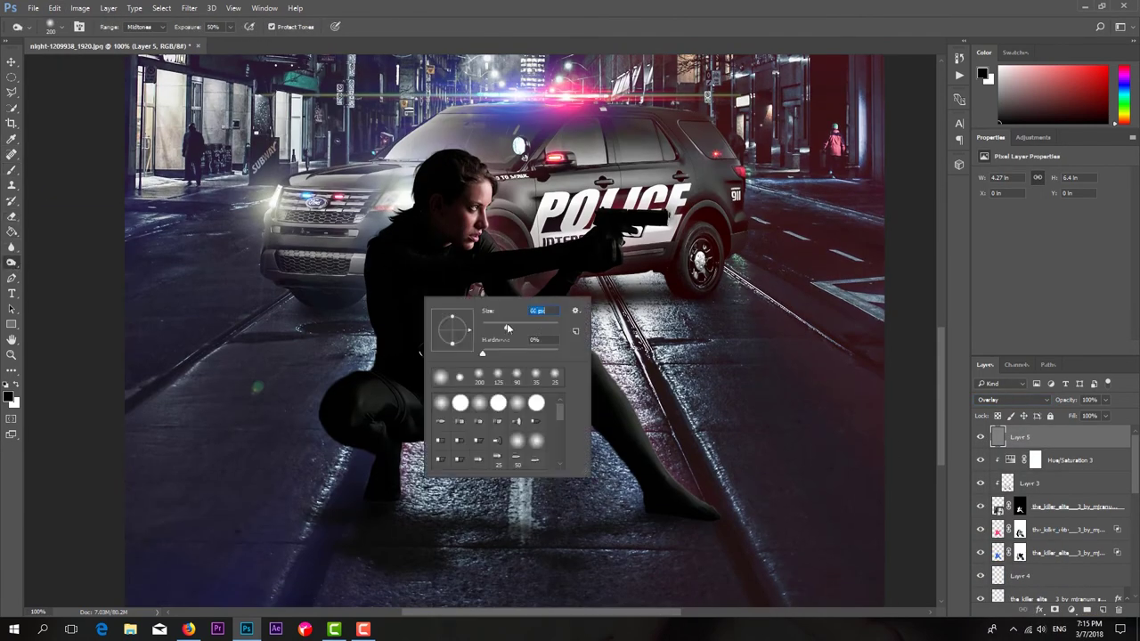
key(Return)
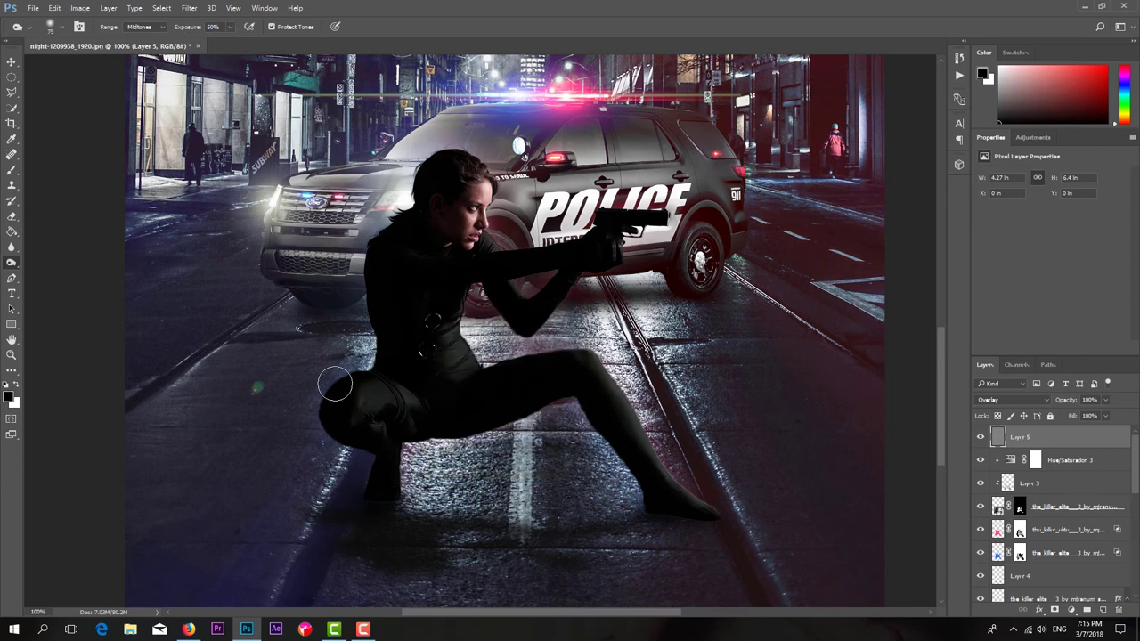
right_click(1016, 434)
click(948, 297)
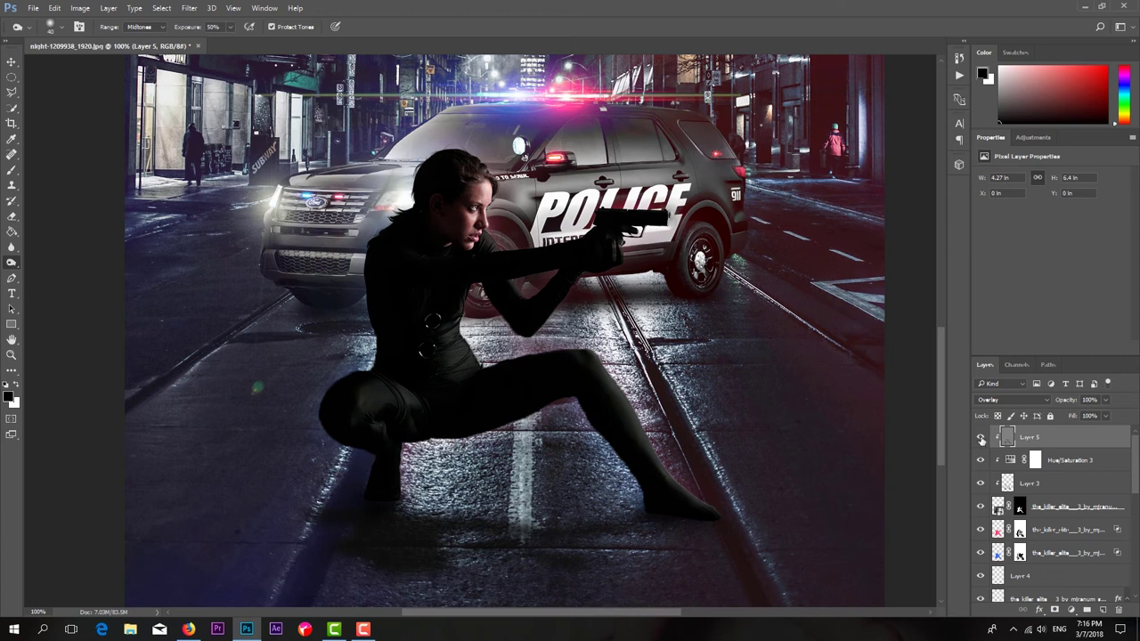
Burn shadows at 30% and dodge highlights at 50% exposure on the woman's suit
key(shift+o)
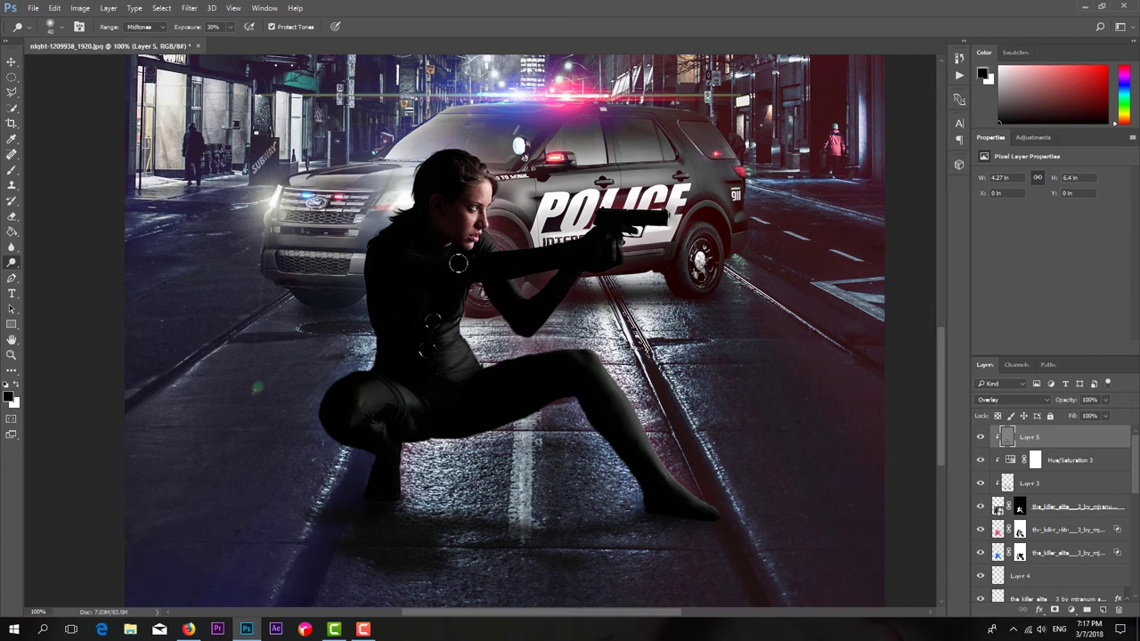
right_click(12, 263)
click(54, 261)
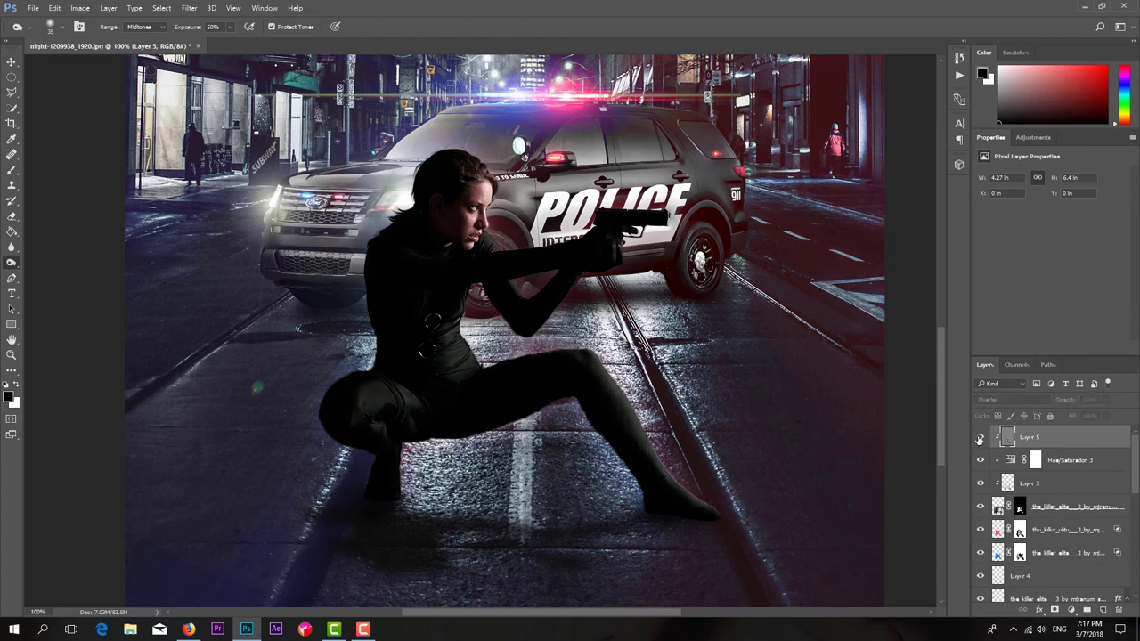
key(ctrl+minus)
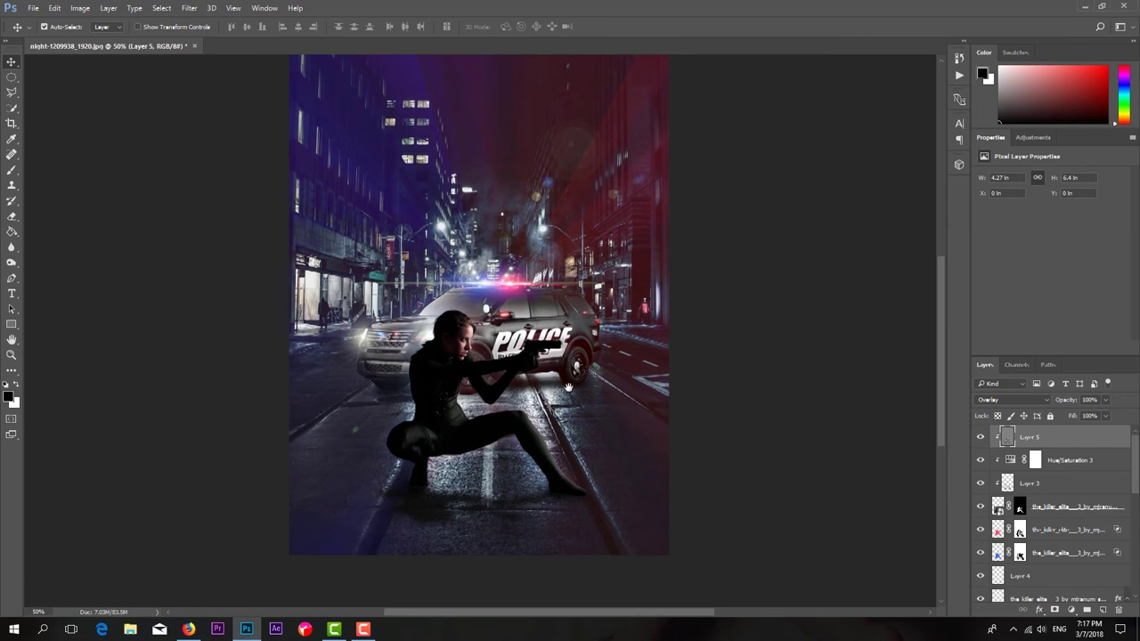
Place the particle-fire image as an embedded object, then cancel that placement
click(33, 7)
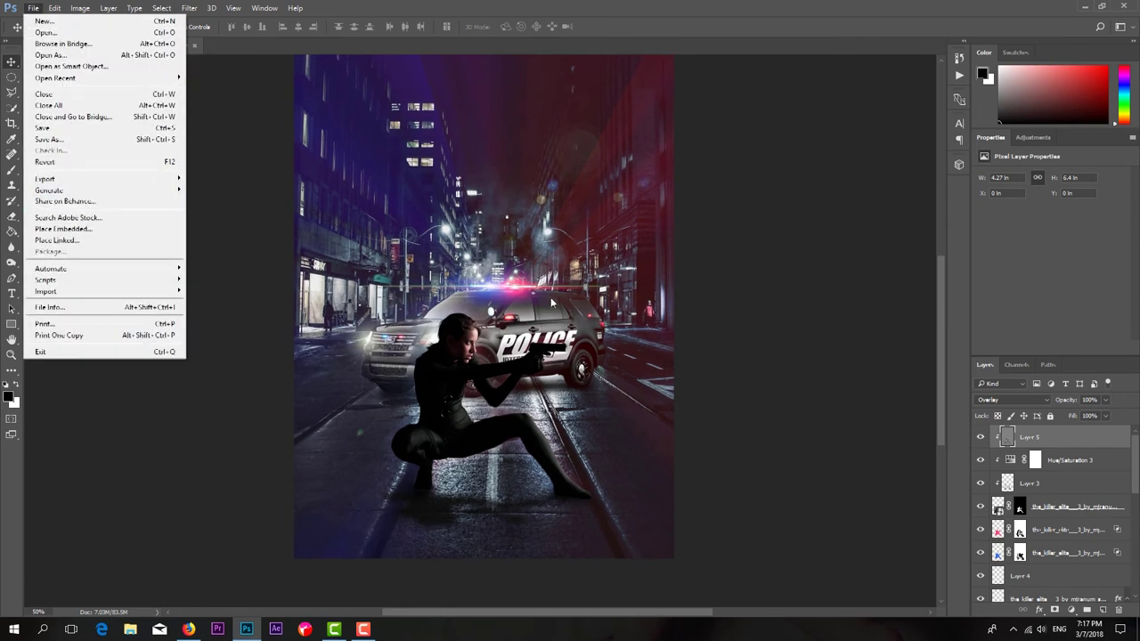
click(53, 185)
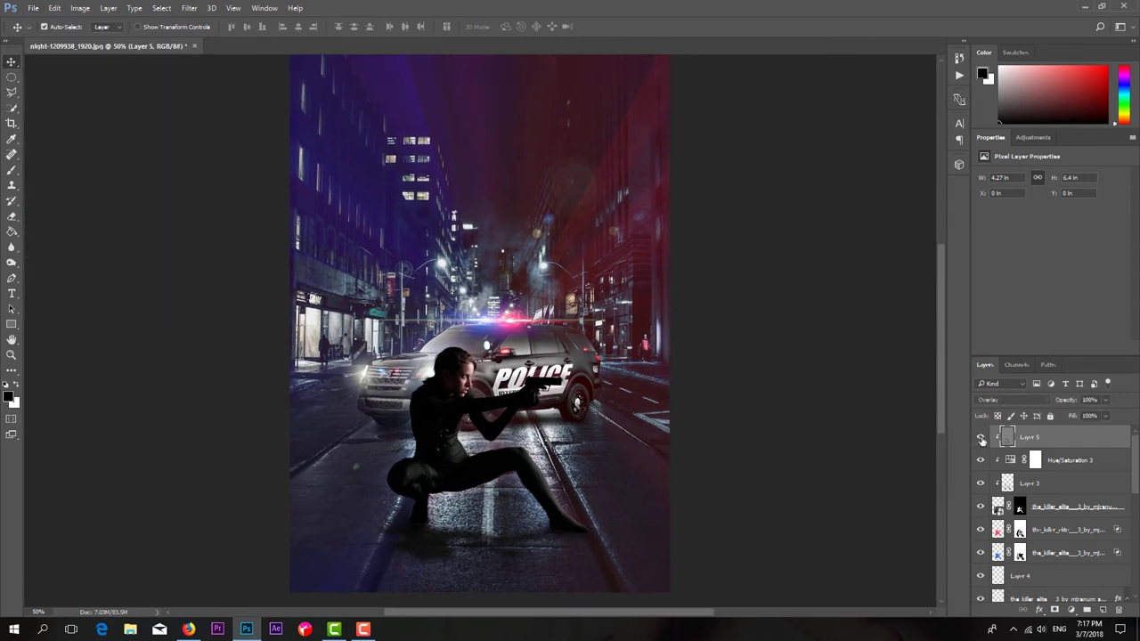
click(33, 7)
click(53, 229)
scroll(356, 222, down, 3)
click(405, 241)
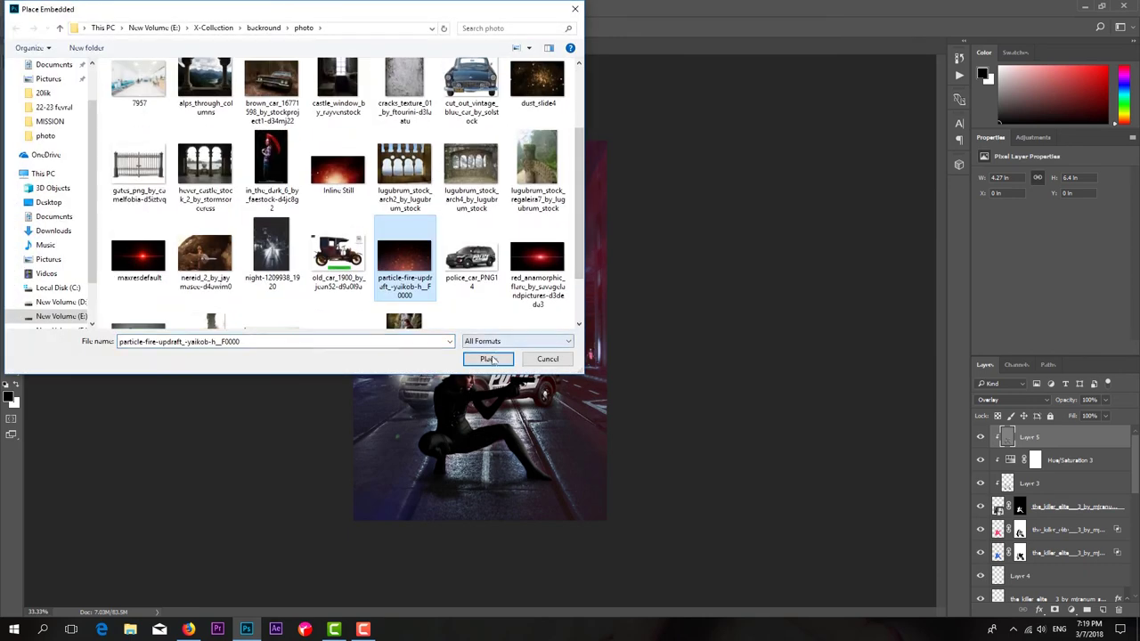
click(483, 359)
key(Escape)
Place the particle-fire image lower on the poster and blend it in Color Dodge
click(33, 7)
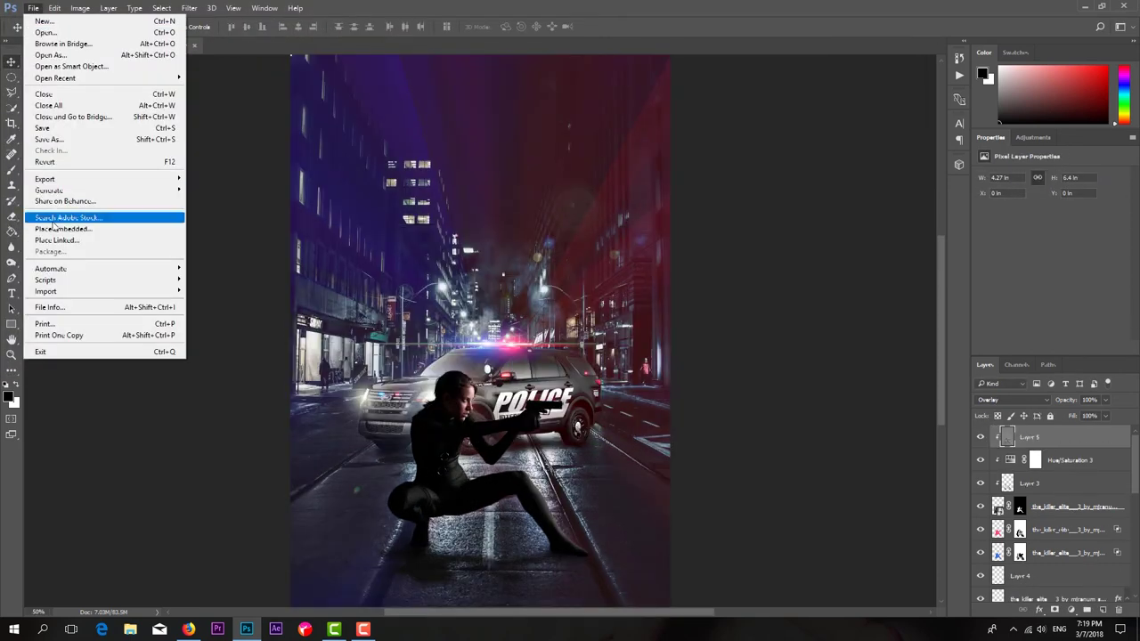
click(49, 219)
scroll(352, 283, down, 2)
click(404, 183)
click(488, 358)
mouse_move(494, 392)
mouse_down()
mouse_move(495, 469)
mouse_move(494, 459)
mouse_up()
key(Return)
click(1011, 399)
click(991, 488)
key(ctrl+minus)
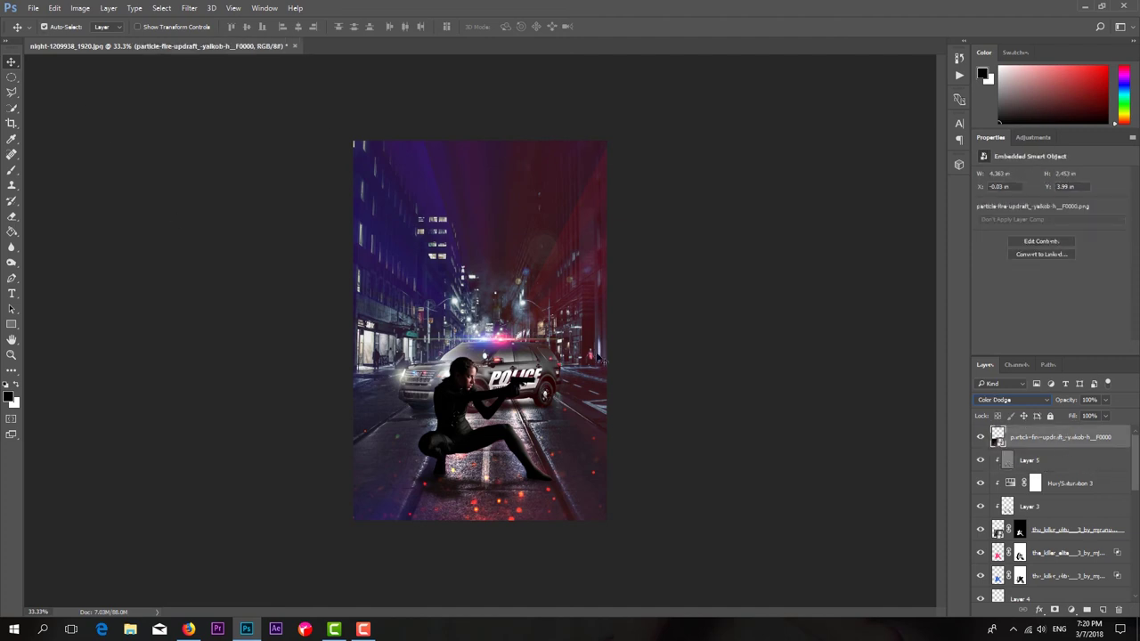
Stamp all visible layers into Layer 6 and boost whites, blacks and clarity in Camera Raw
key(ctrl+shift+alt+e)
click(189, 8)
click(214, 64)
drag(893, 355, 902, 347)
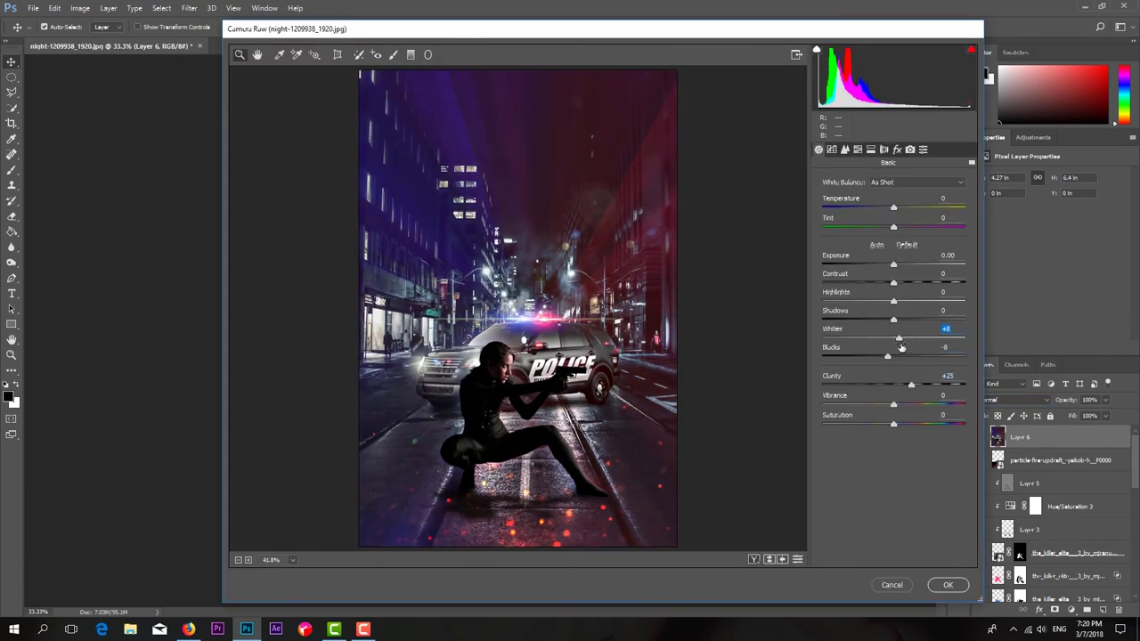
key(Return)
Add a Color Lookup adjustment layer using DropBlues.3DL
click(1072, 611)
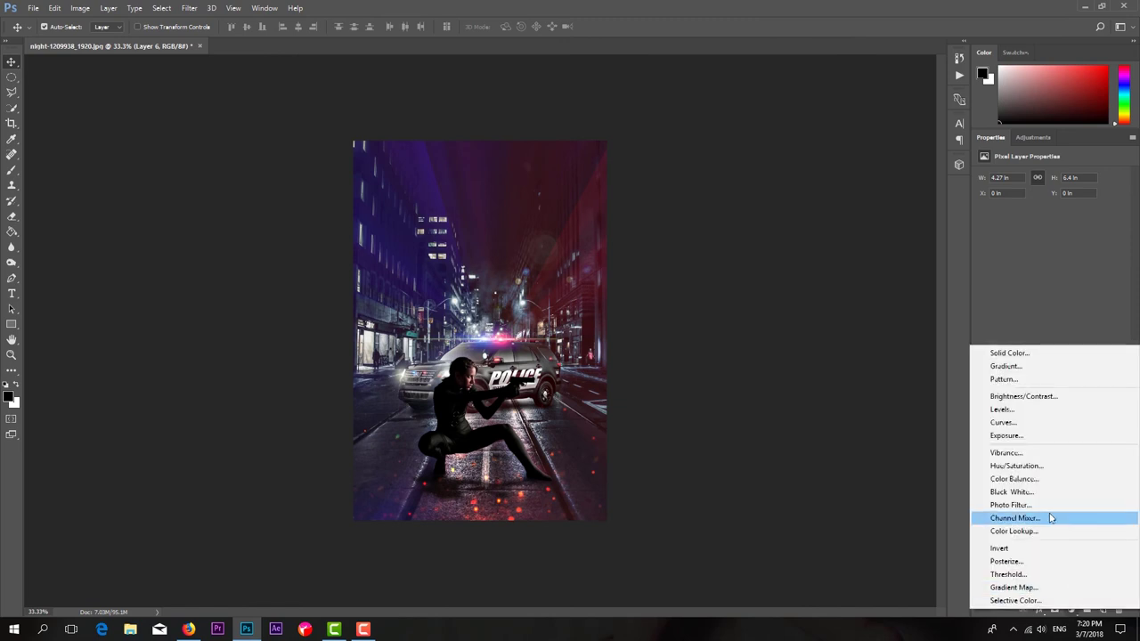
click(1047, 518)
click(1074, 176)
click(1013, 292)
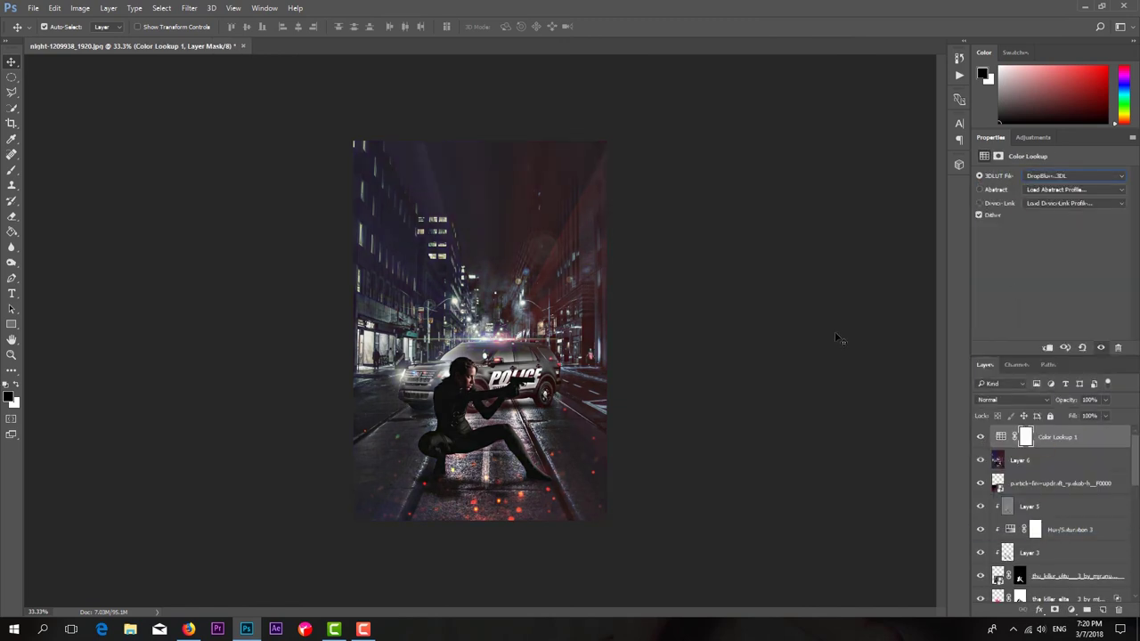
Add a white MISSION title near the top, scaled to about 194%
click(11, 293)
click(319, 27)
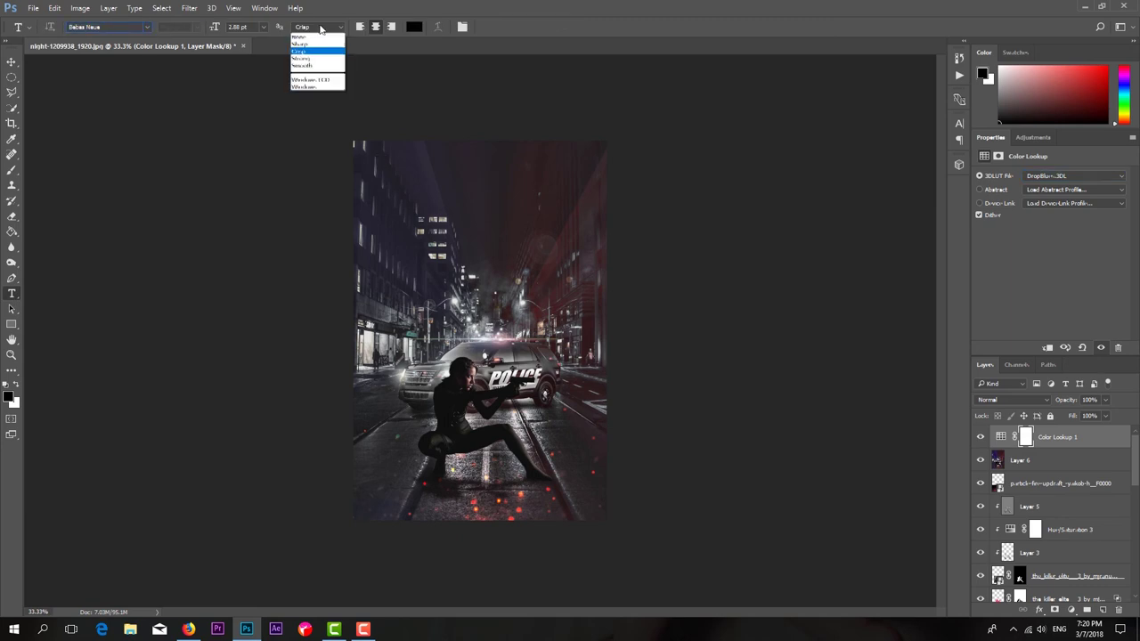
click(308, 51)
click(354, 144)
text(MISSION)
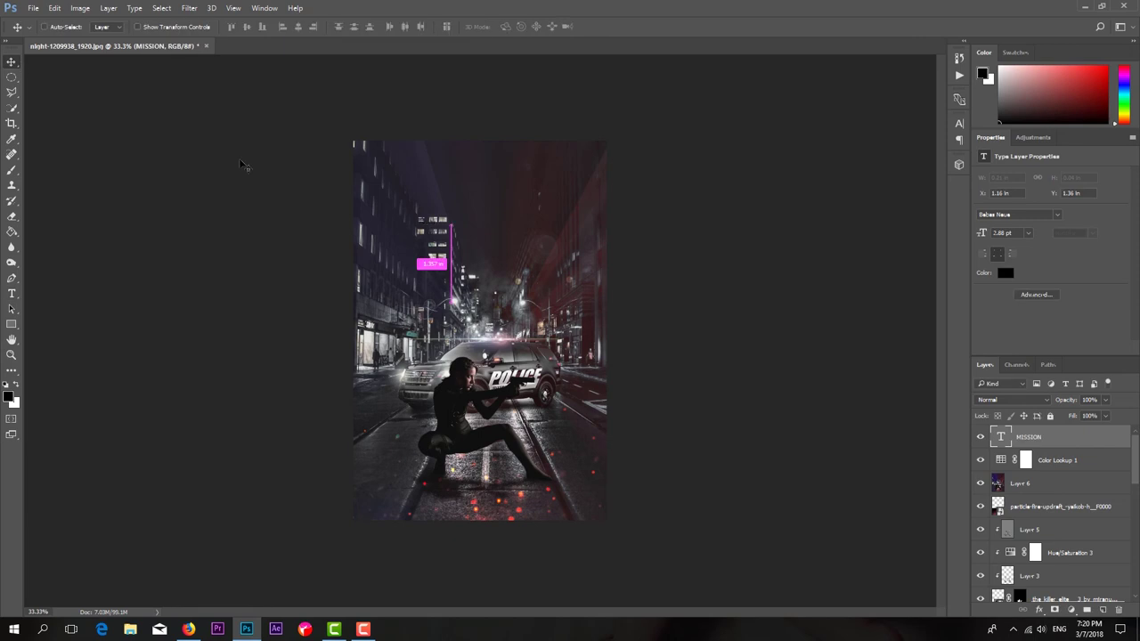
click(959, 129)
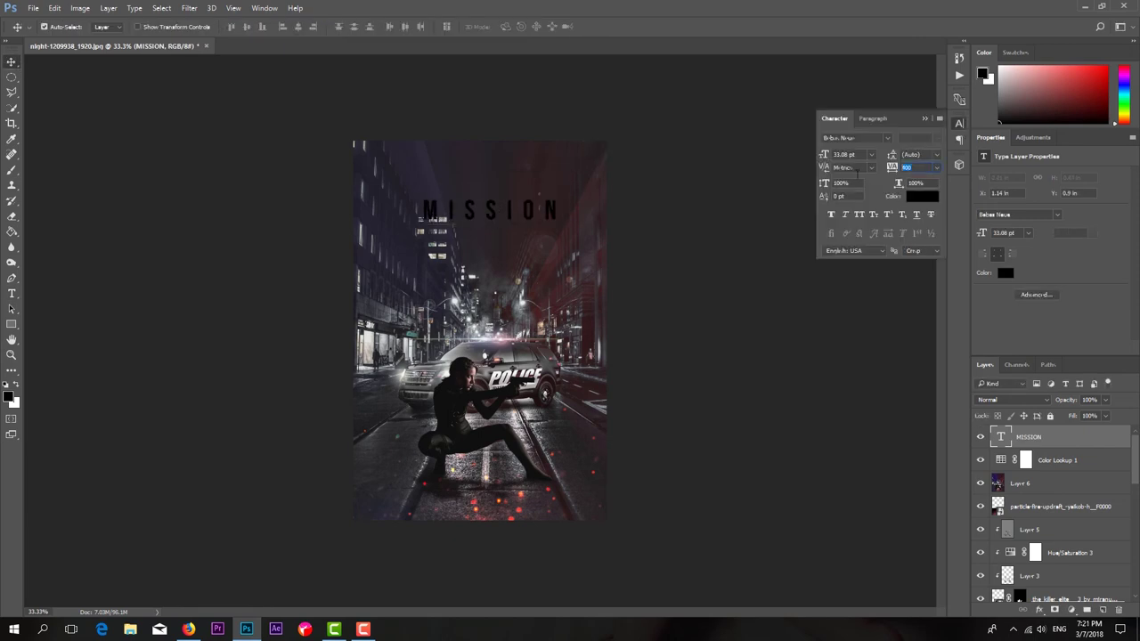
text(0)
key(ctrl+t)
mouse_move(522, 219)
mouse_down()
mouse_move(590, 275)
mouse_move(503, 211)
mouse_up()
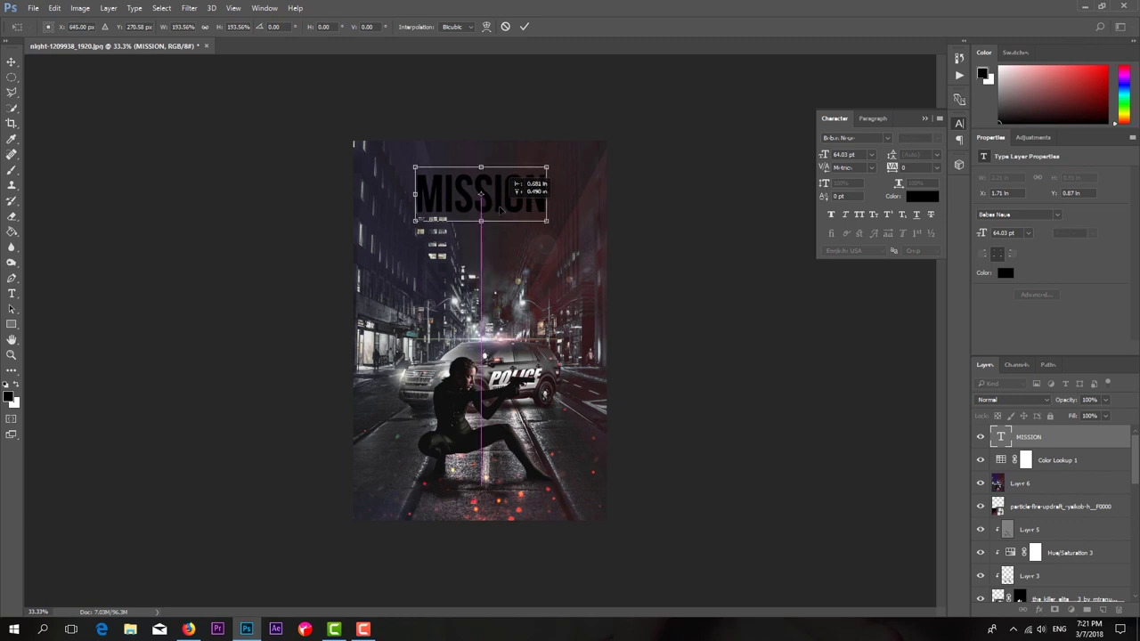
key(Return)
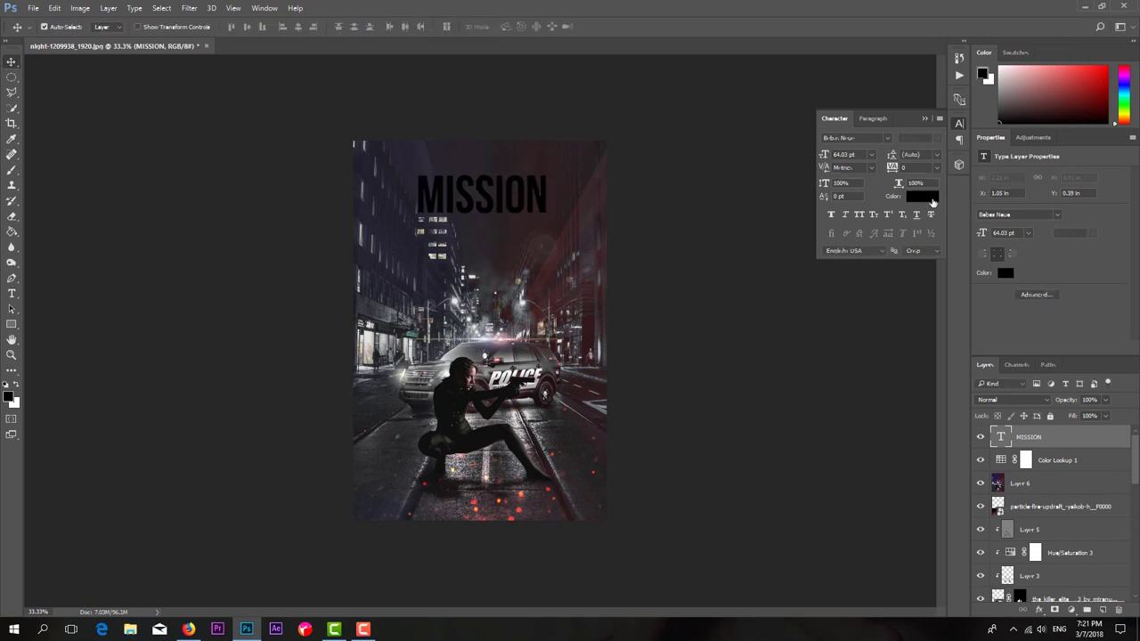
click(932, 202)
click(723, 200)
key(Return)
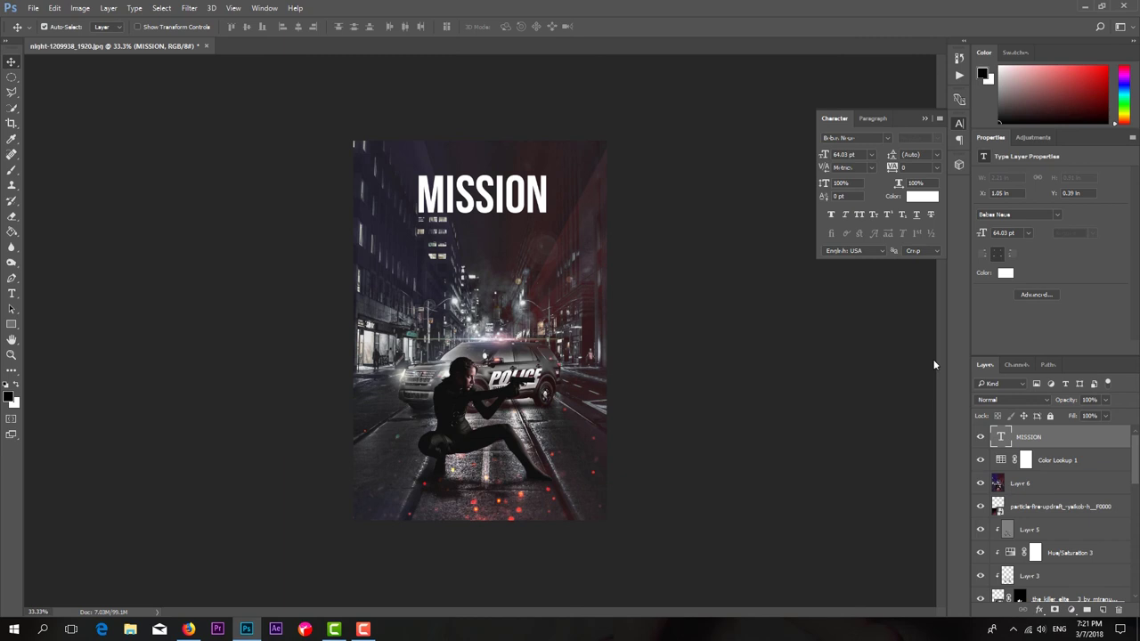
Give MISSION a dark reddish-purple Multiply drop shadow at 52% opacity and 90° angle
key(ctrl+plus)
scroll(481, 357, up, 1)
click(1039, 610)
click(1064, 583)
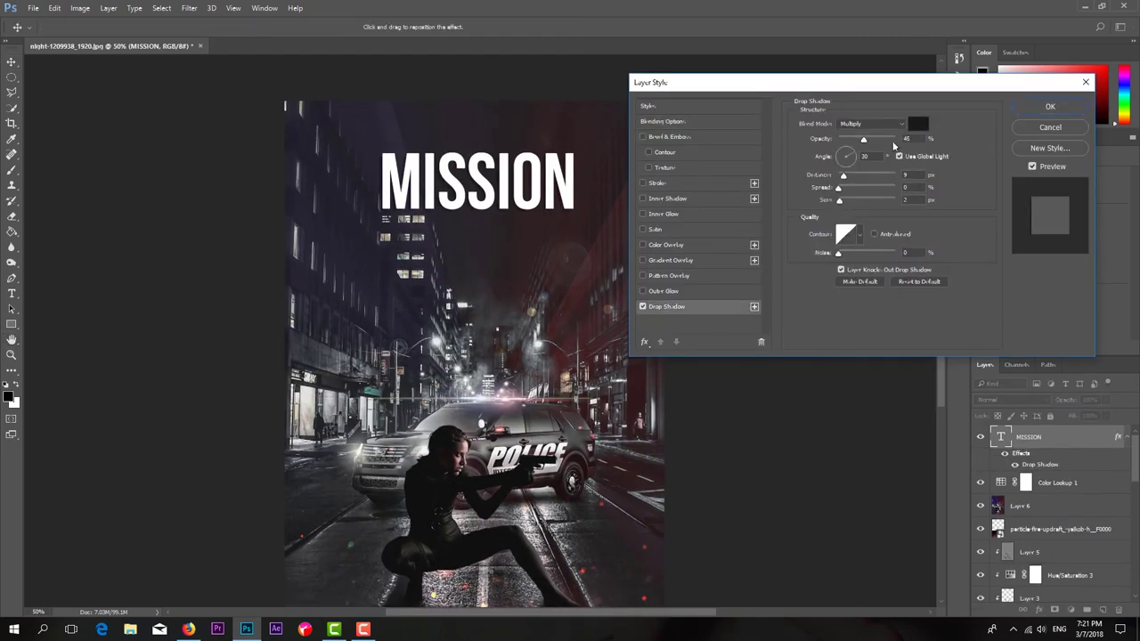
click(917, 124)
click(873, 213)
click(990, 198)
mouse_move(848, 181)
mouse_down()
mouse_move(861, 188)
mouse_move(839, 202)
mouse_move(870, 141)
mouse_move(847, 188)
mouse_up()
click(848, 153)
click(848, 152)
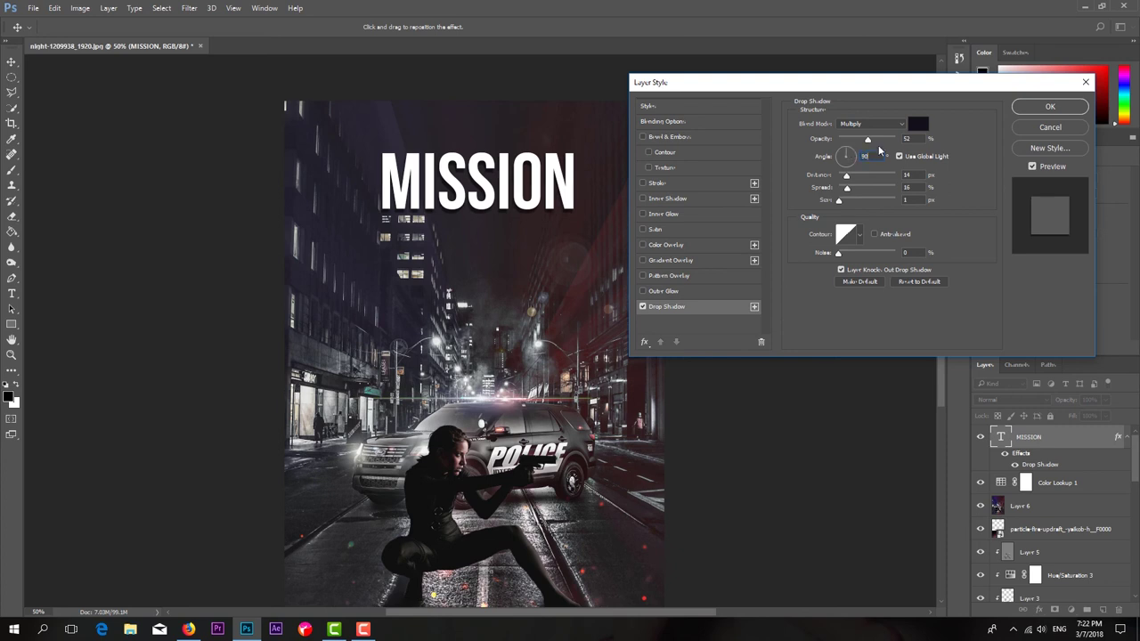
mouse_move(847, 188)
mouse_down()
mouse_move(842, 201)
mouse_move(844, 175)
mouse_move(843, 200)
mouse_up()
click(1050, 106)
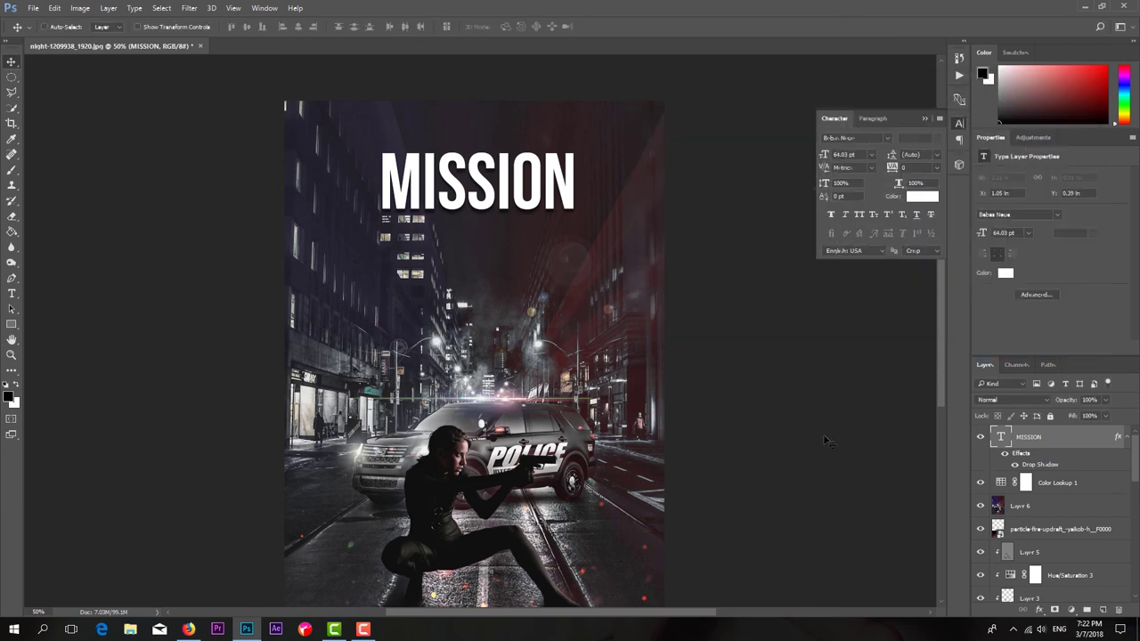
scroll(825, 440, down, 1)
Place the crack texture, rotate it 90° CCW, and clip it over the MISSION lettering
click(33, 8)
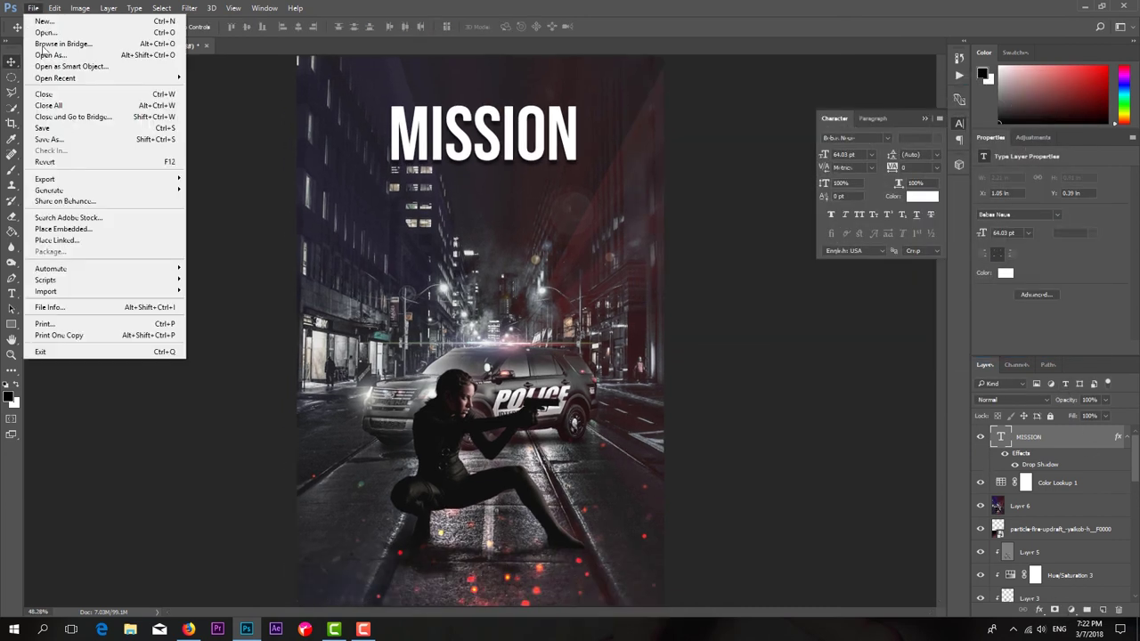
click(89, 224)
double_click(406, 194)
right_click(548, 292)
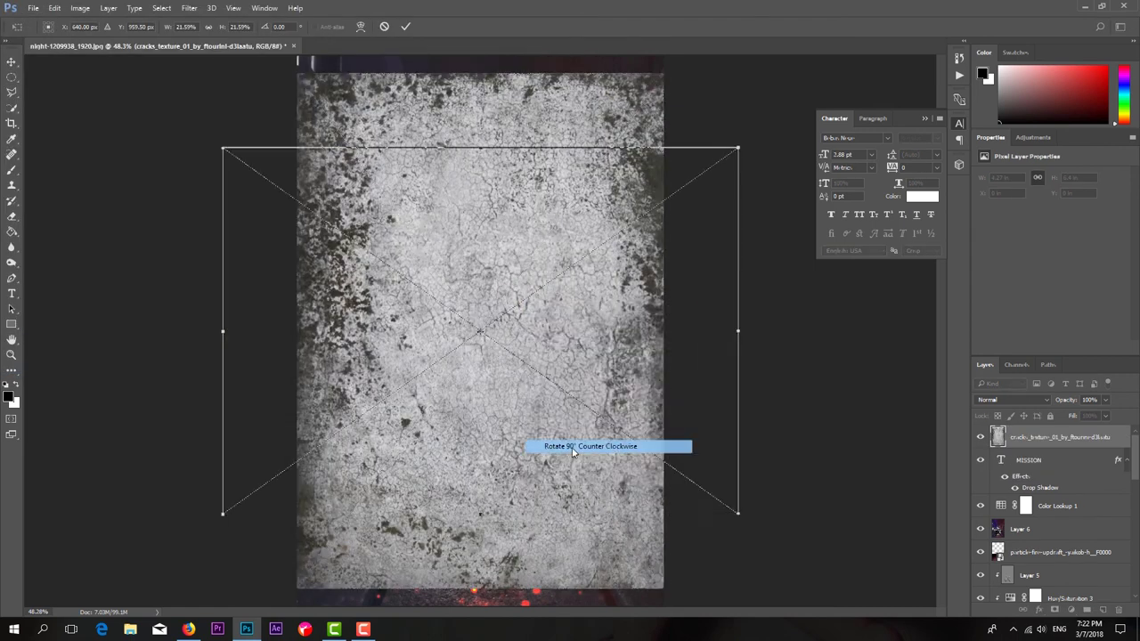
click(570, 445)
mouse_move(738, 522)
mouse_down()
mouse_move(650, 319)
mouse_move(611, 292)
mouse_up()
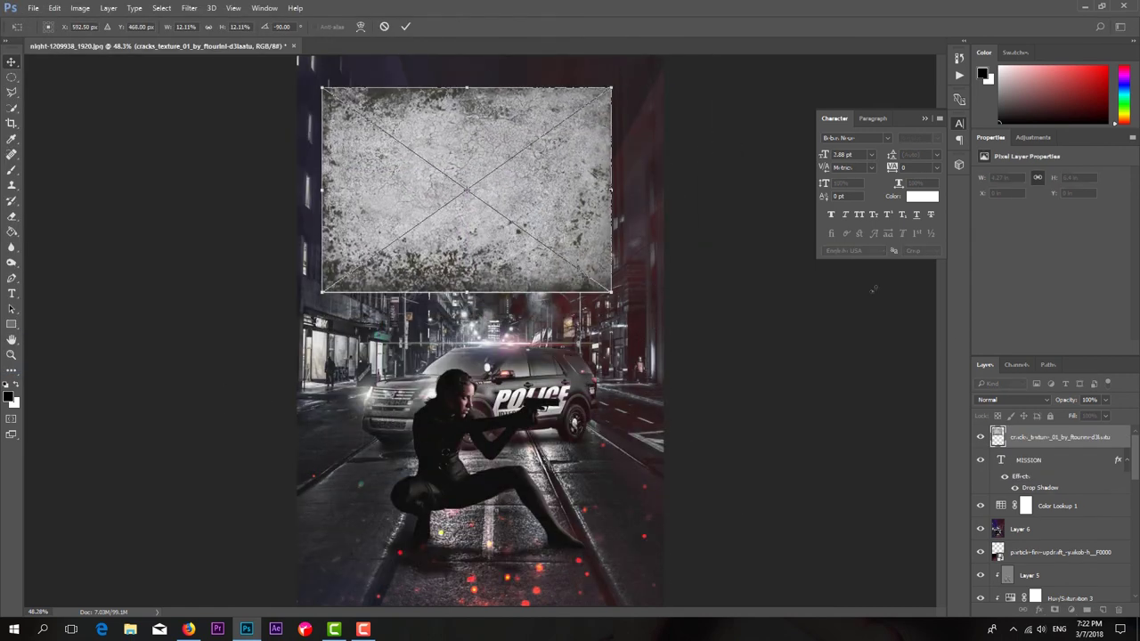
right_click(1060, 436)
click(962, 356)
drag(547, 241, 560, 87)
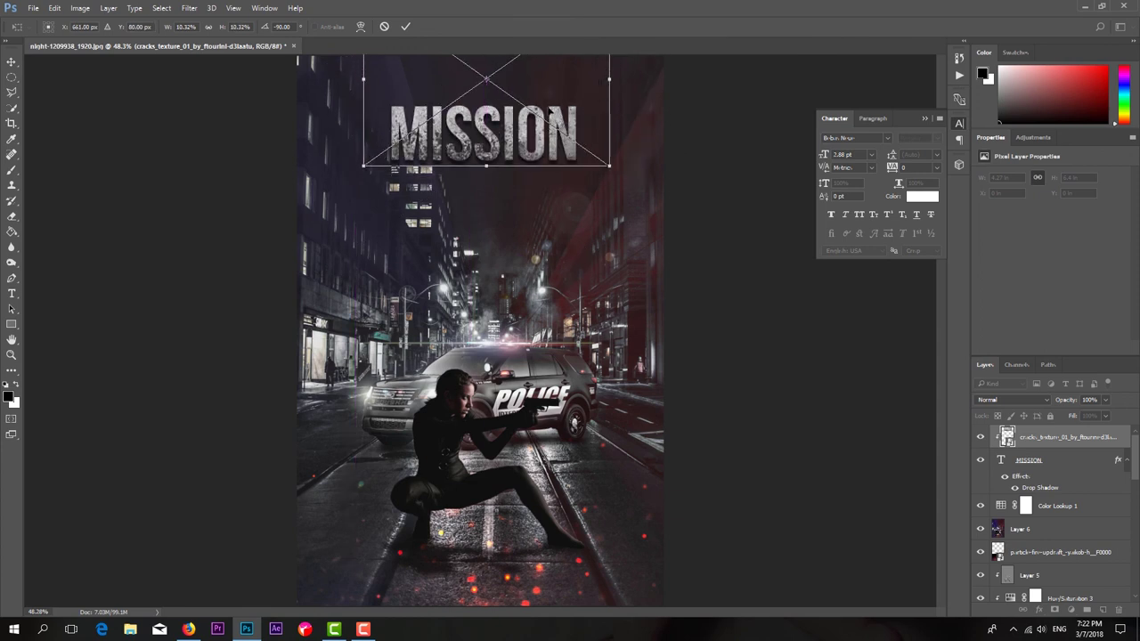
key(Return)
Start a new text layer below the MISSION title
key(ctrl+minus)
key(ctrl+plus)
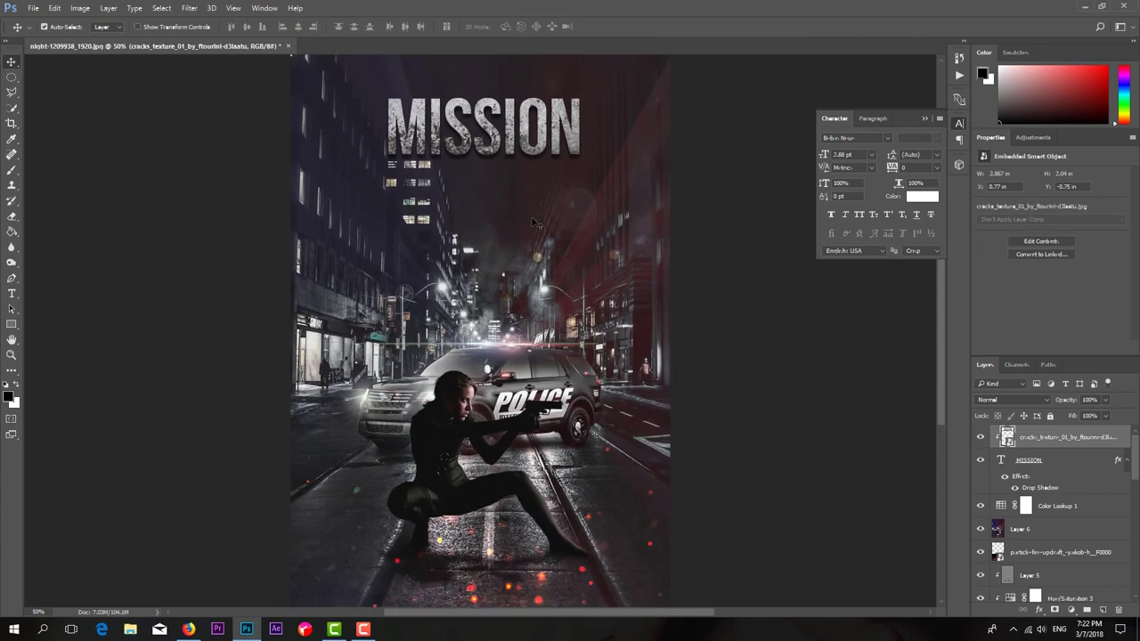
click(12, 294)
click(477, 201)
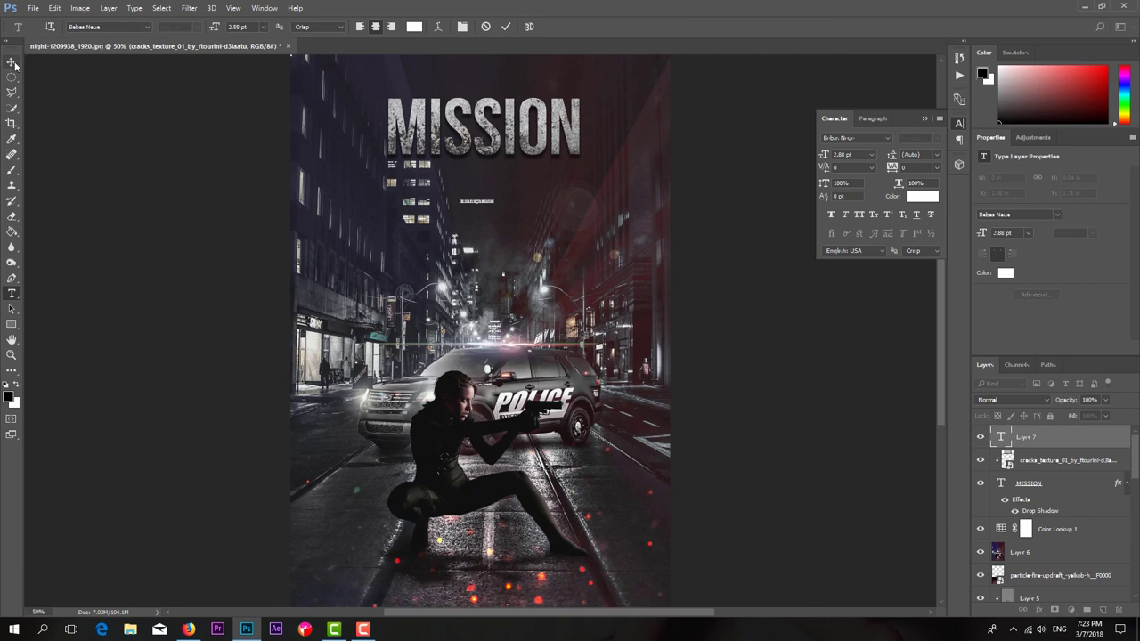
Enlarge the credit text about 366% and widen its letter tracking to 400
key(ctrl+t)
drag(495, 198, 585, 190)
key(Return)
drag(892, 167, 875, 175)
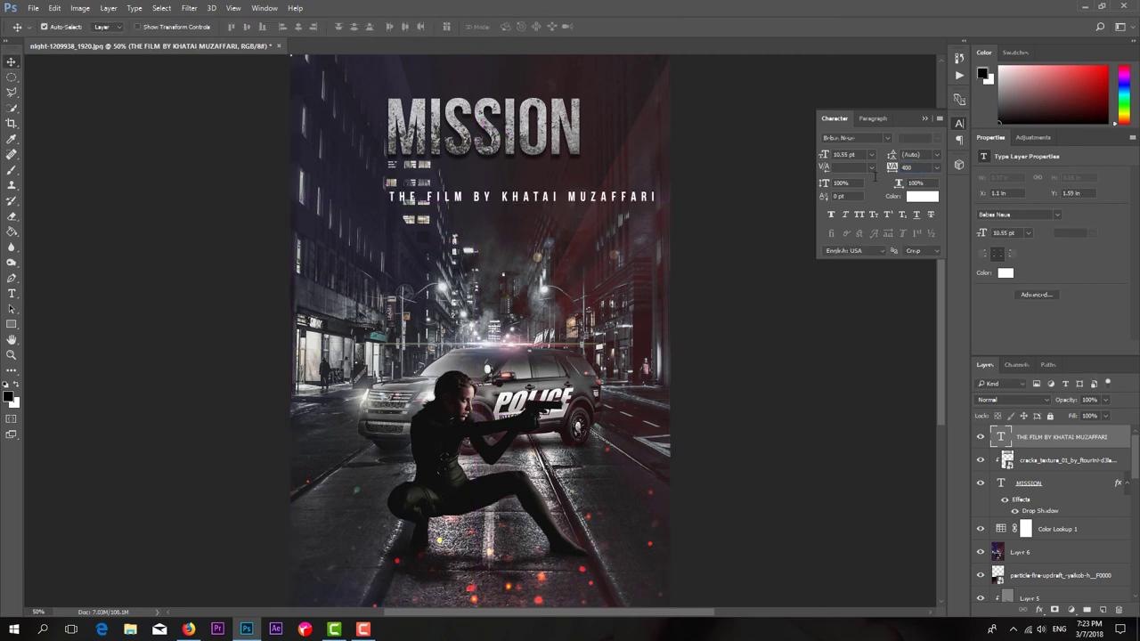
Shrink the credit line to about 85% and place it just below MISSION
key(ctrl+t)
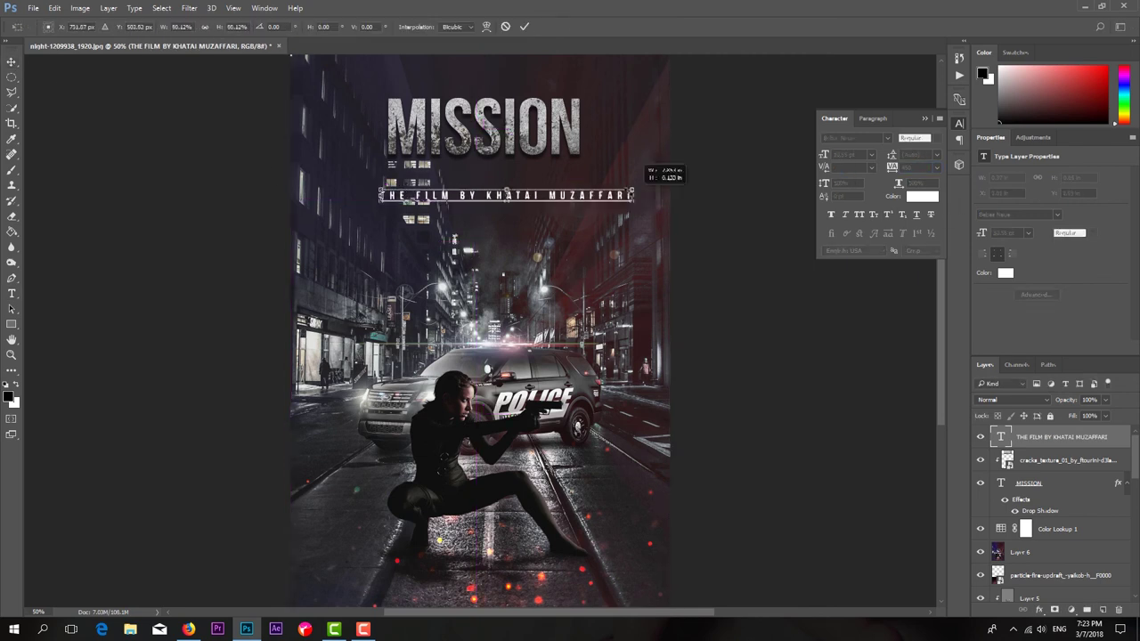
drag(525, 198, 508, 85)
drag(638, 78, 579, 77)
drag(486, 83, 504, 220)
key(Return)
Break the credit into three lines after THE FILM and BY, centred under MISSION
key(t)
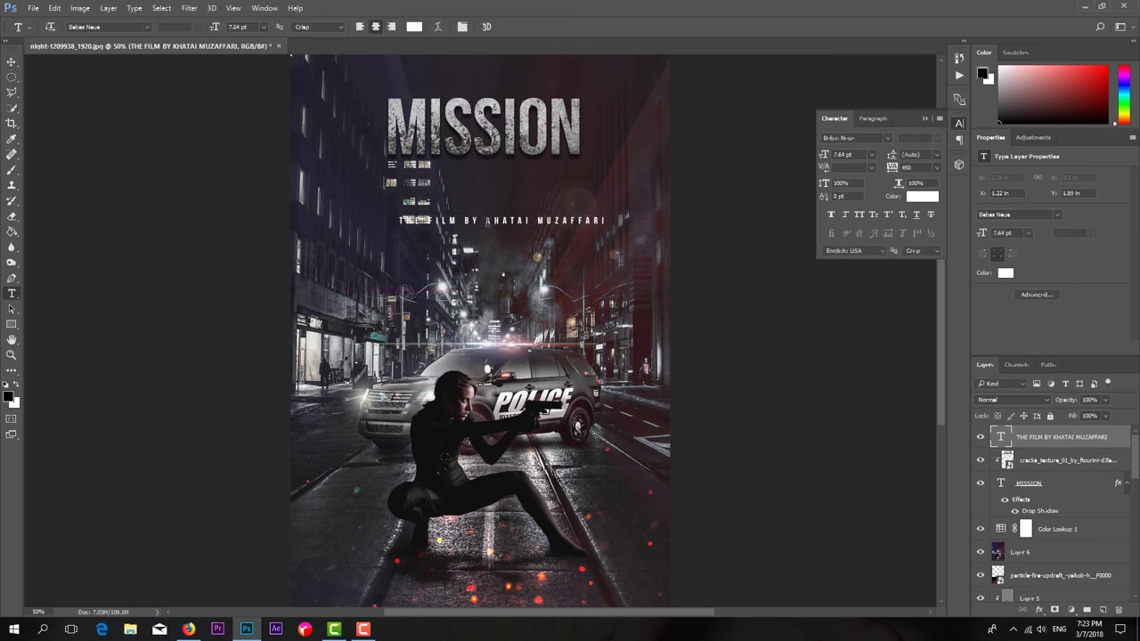
click(461, 220)
key(Return)
key(Return)
click(12, 61)
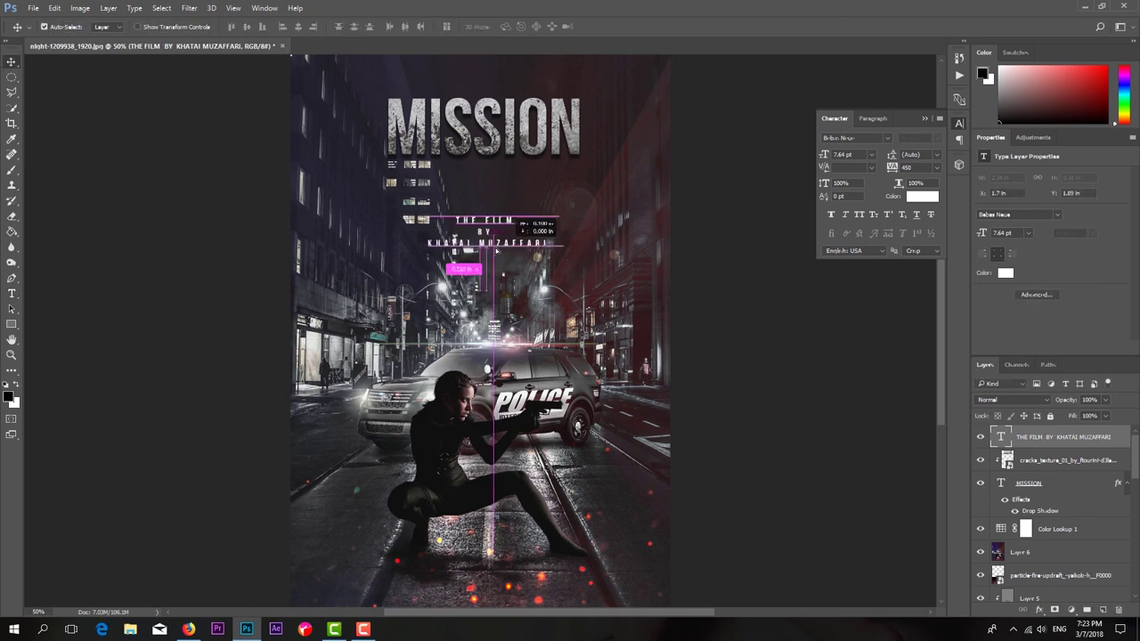
drag(506, 240, 488, 198)
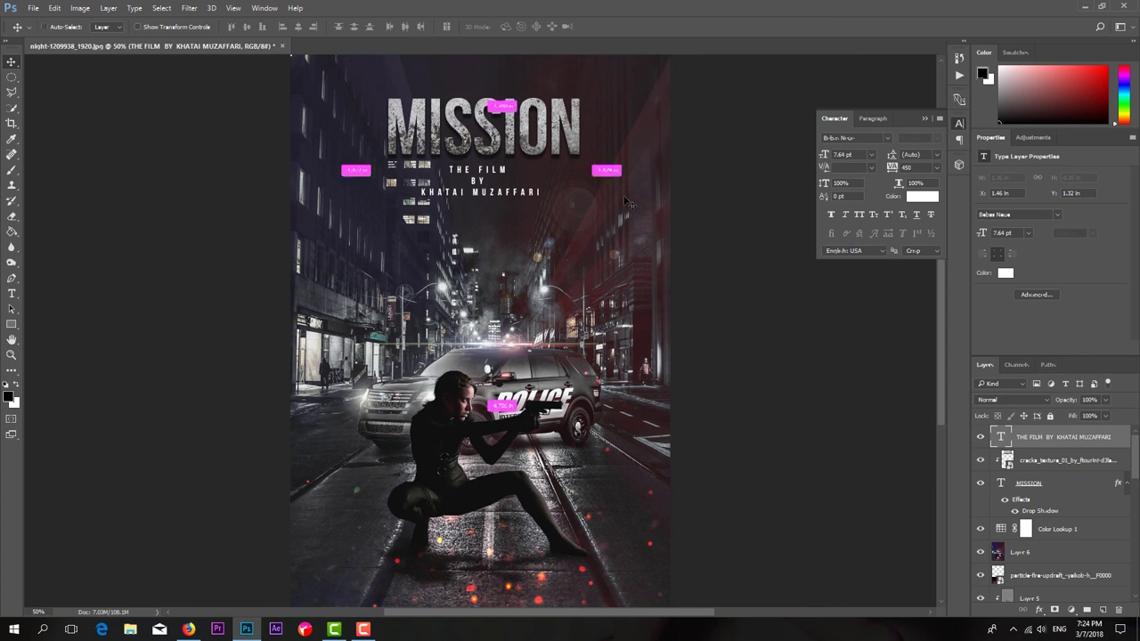
key(ctrl+minus)
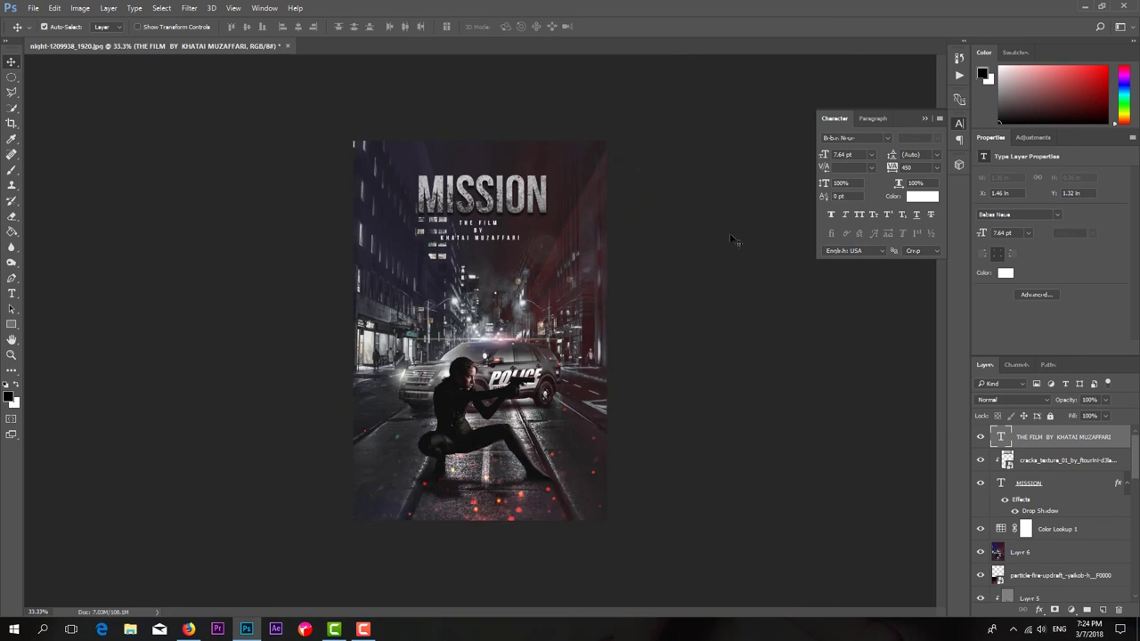